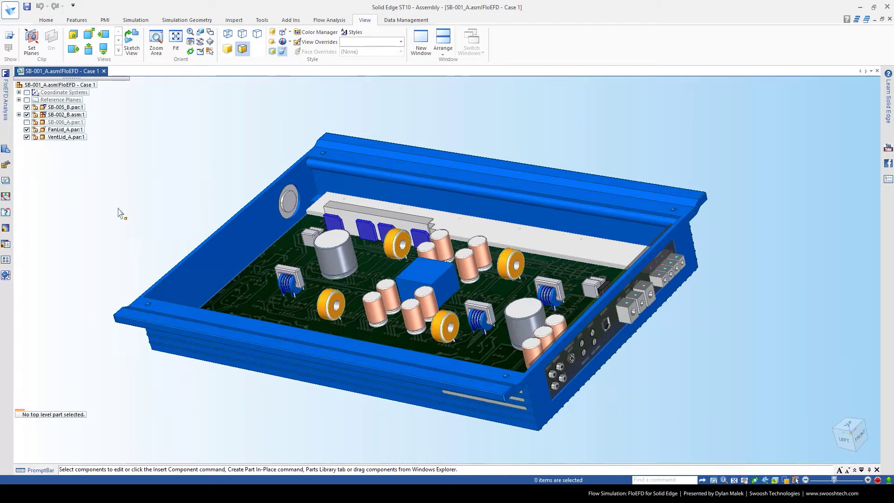
mouse_move(120, 212)
middle_down()
mouse_move(130, 198)
mouse_move(136, 220)
middle_up()
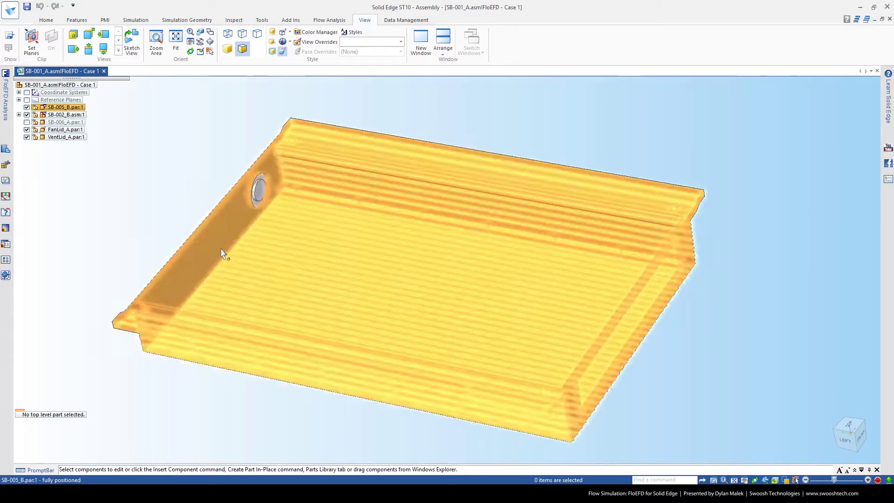
middle_drag(173, 187, 258, 208)
scroll(264, 198, down, 2)
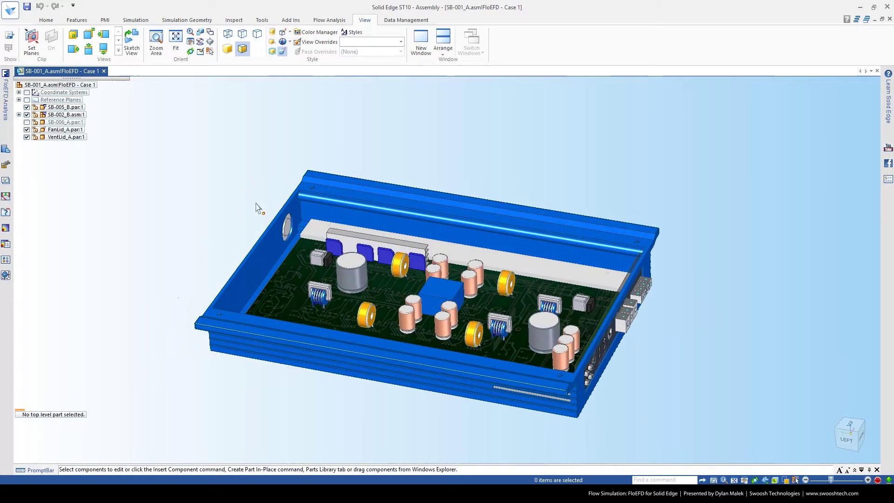
Display the FloEFD analysis tree, keep it docked beside the model, and make it slightly narrower.
click(329, 20)
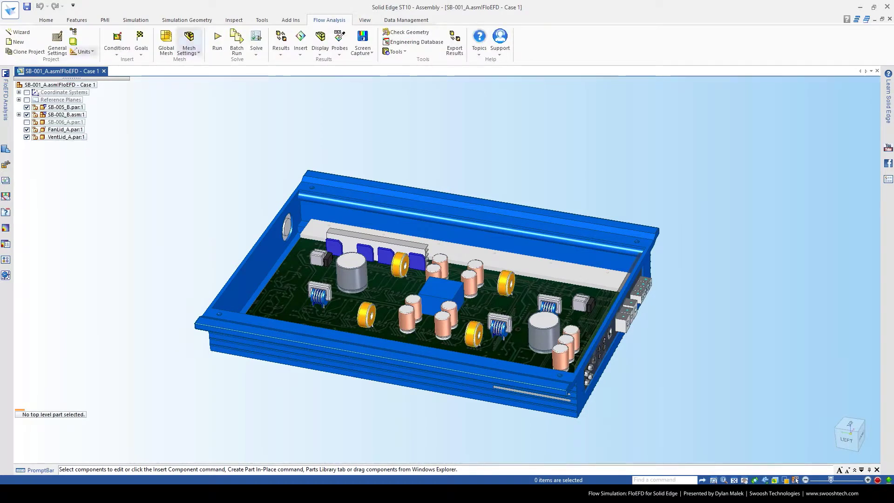
click(6, 115)
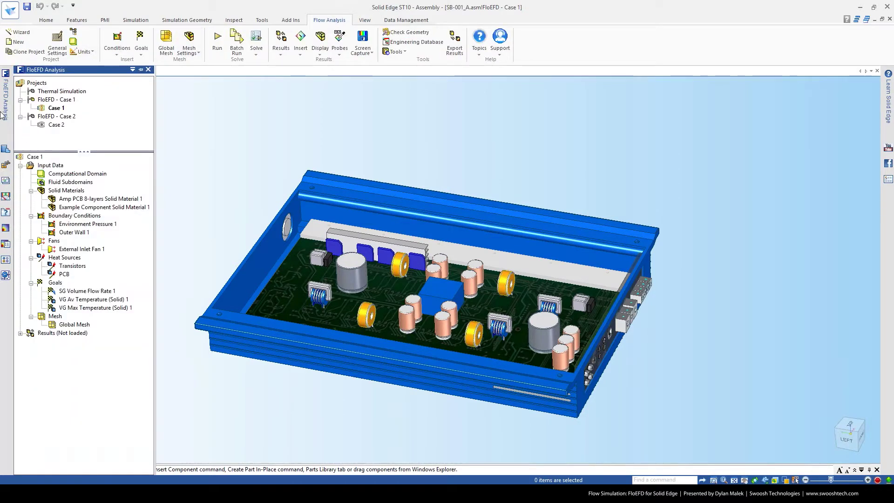
click(140, 69)
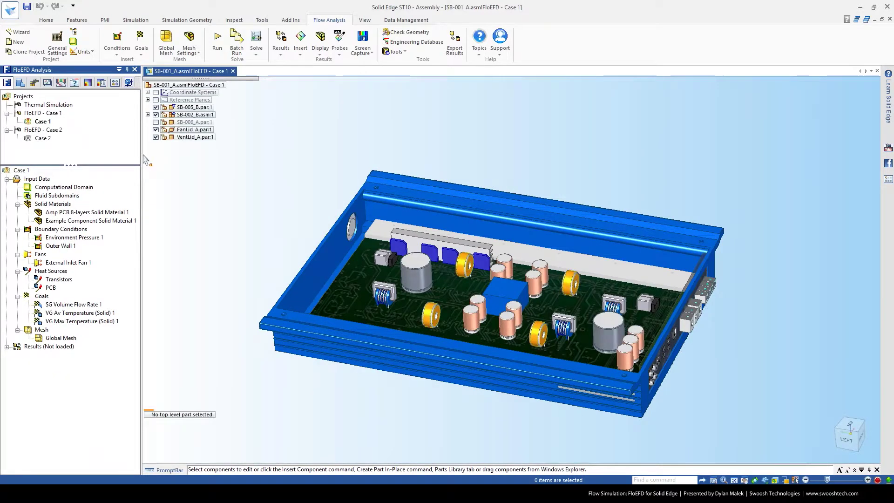
drag(142, 151, 136, 181)
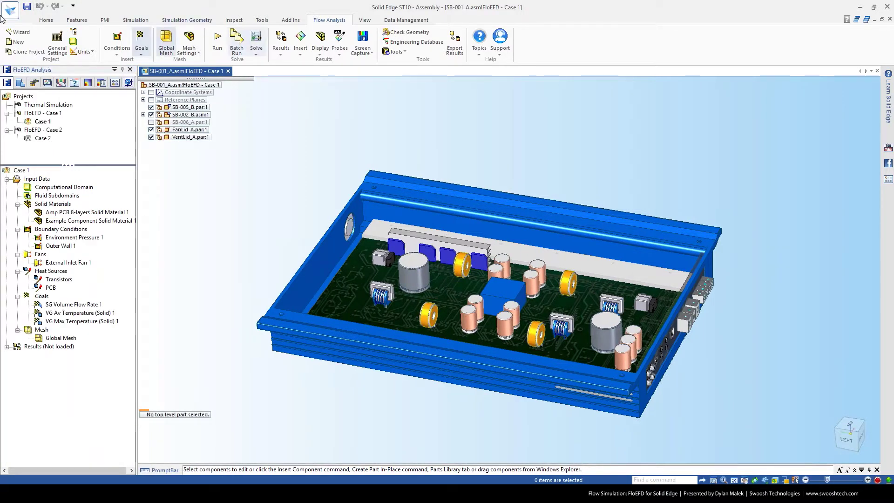
Start a new flow analysis project with the Wizard, name it MLP, and continue to the unit system settings.
click(18, 35)
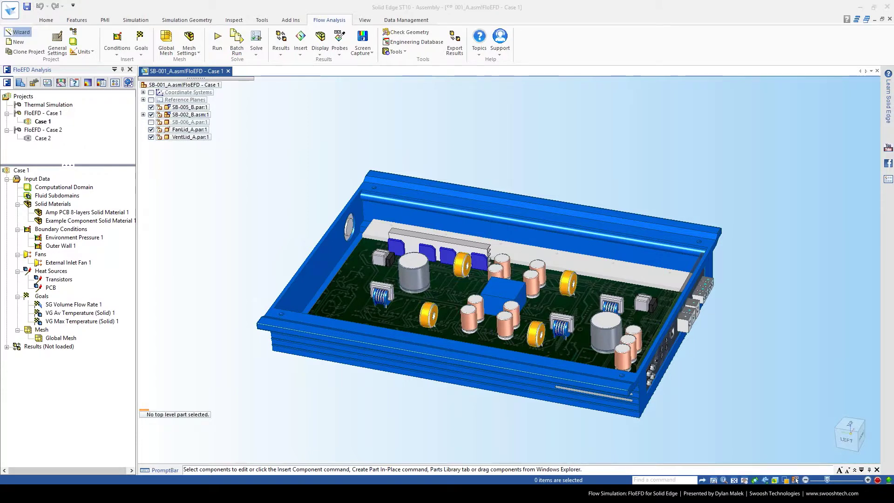
drag(382, 135, 226, 137)
drag(287, 164, 242, 164)
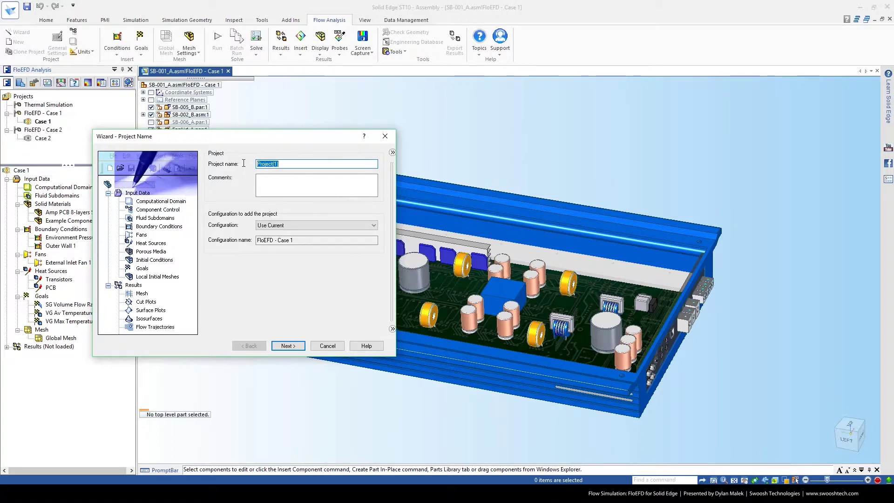
text(MLP)
click(288, 345)
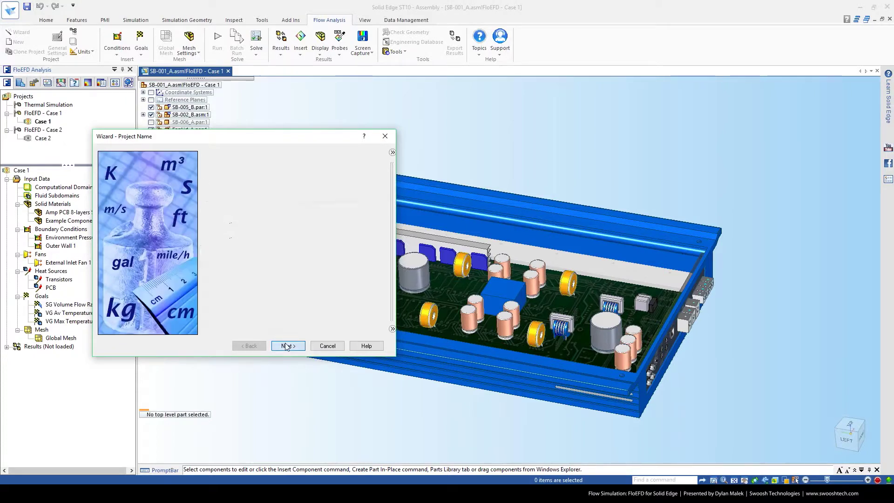
Compare the available unit systems and choose the user-defined SI (m-kg-s) My Study system for the project.
drag(380, 186, 383, 195)
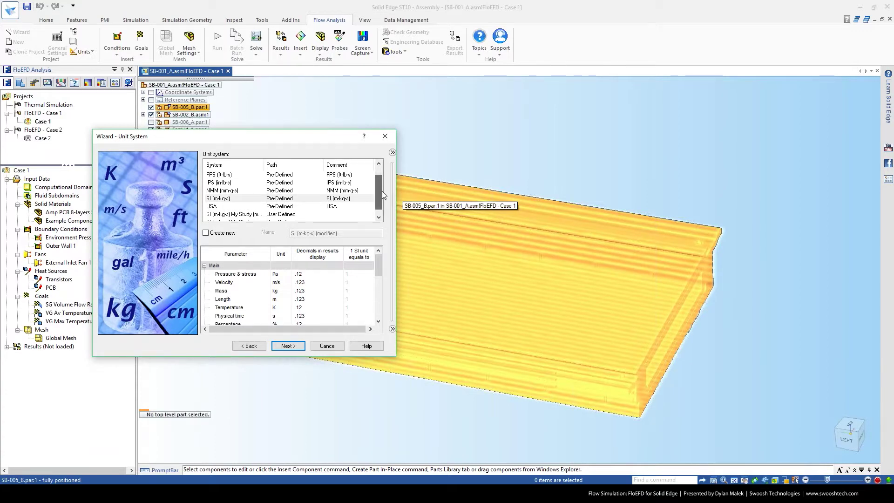
click(338, 191)
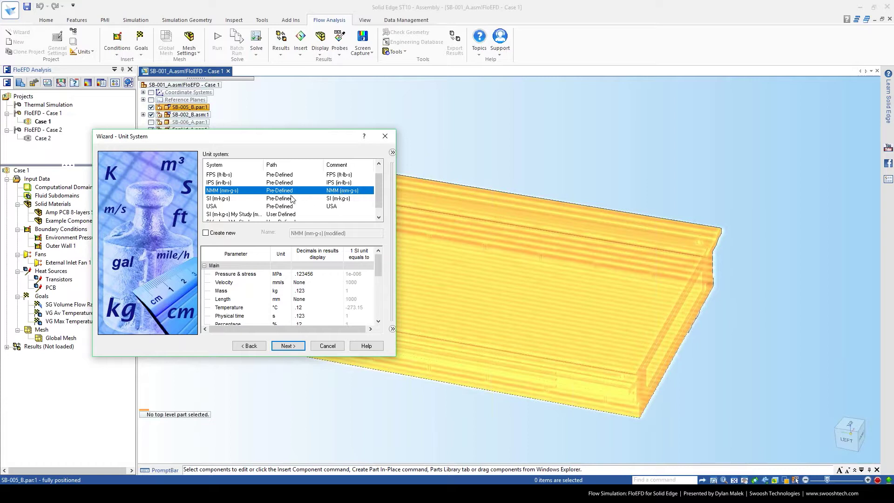
click(235, 213)
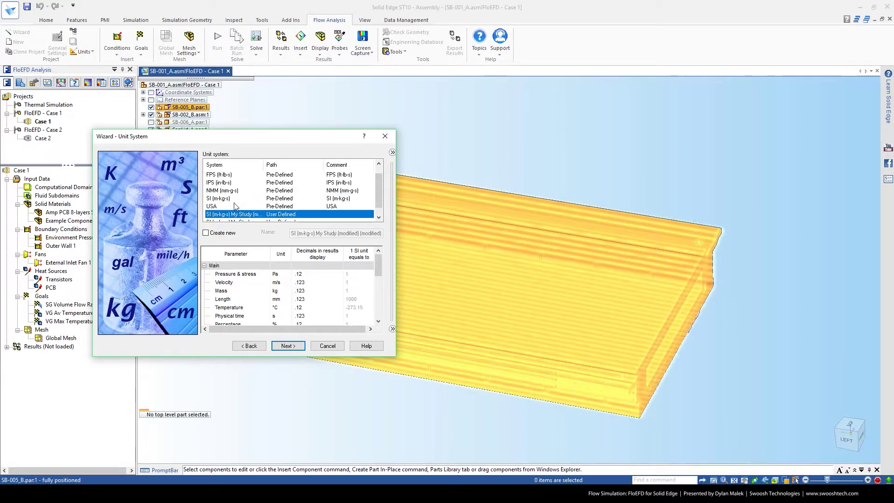
click(231, 209)
scroll(231, 210, down, 1)
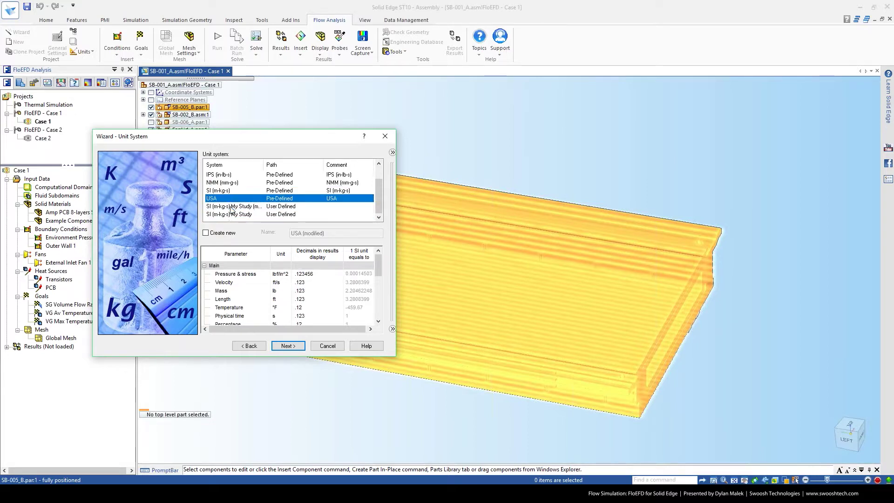
click(234, 215)
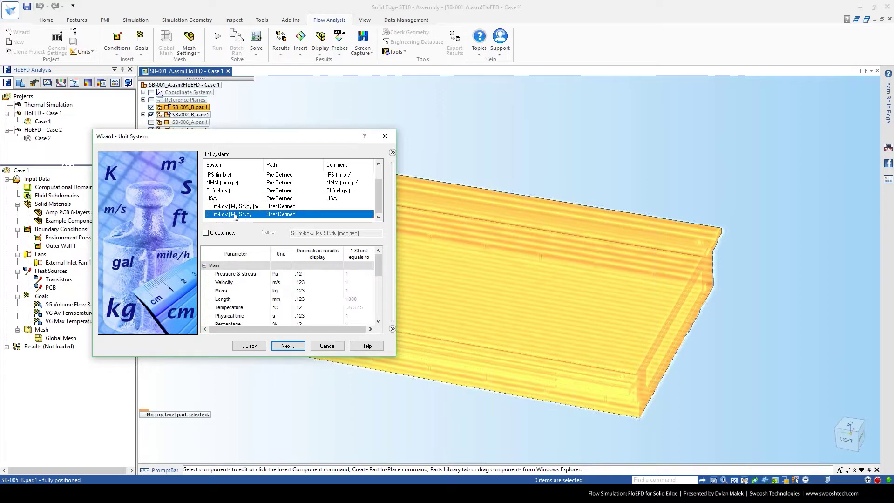
Set the angular velocity unit under Loads&Motion to Rotations Per Minute [RPM] and continue to the analysis type settings.
click(281, 301)
scroll(281, 301, down, 4)
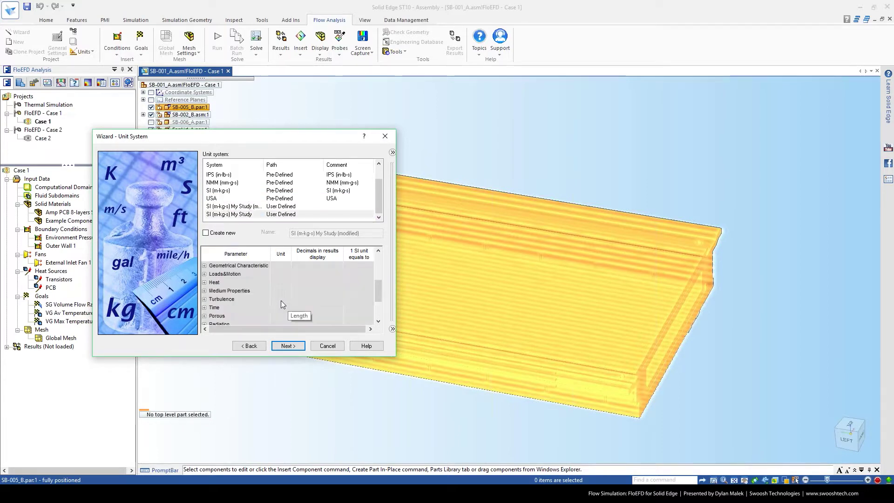
click(203, 275)
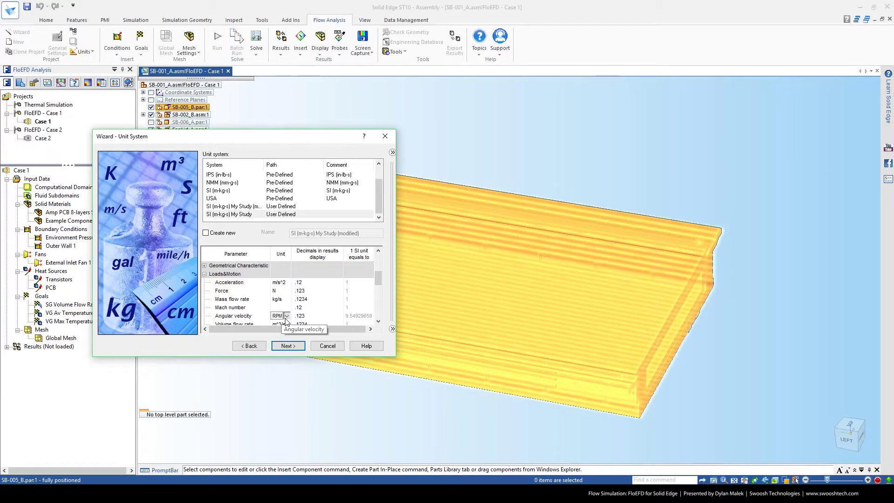
click(285, 319)
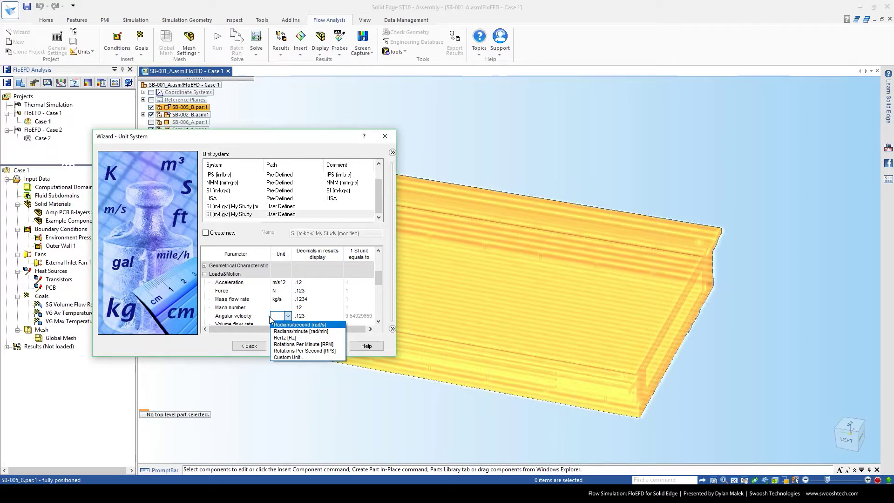
click(221, 342)
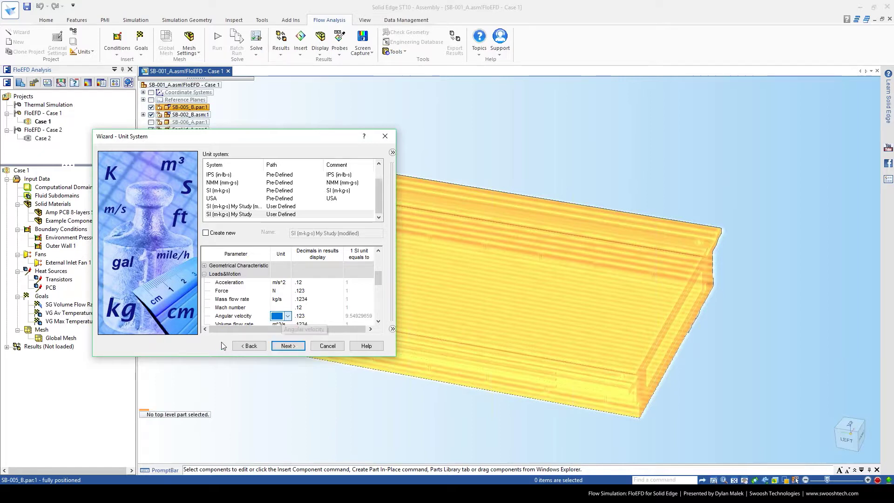
click(288, 317)
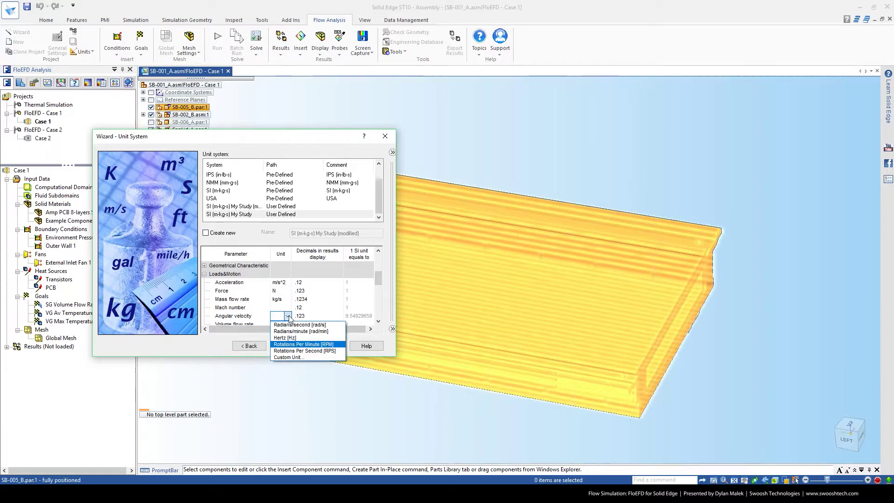
click(288, 345)
click(288, 346)
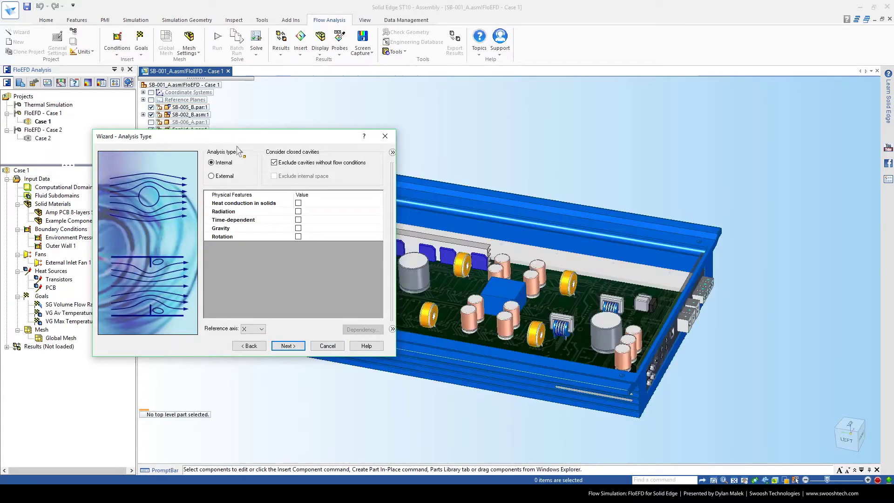
Enable heat conduction in solids for the internal analysis and continue to the default fluid settings.
drag(243, 142, 169, 173)
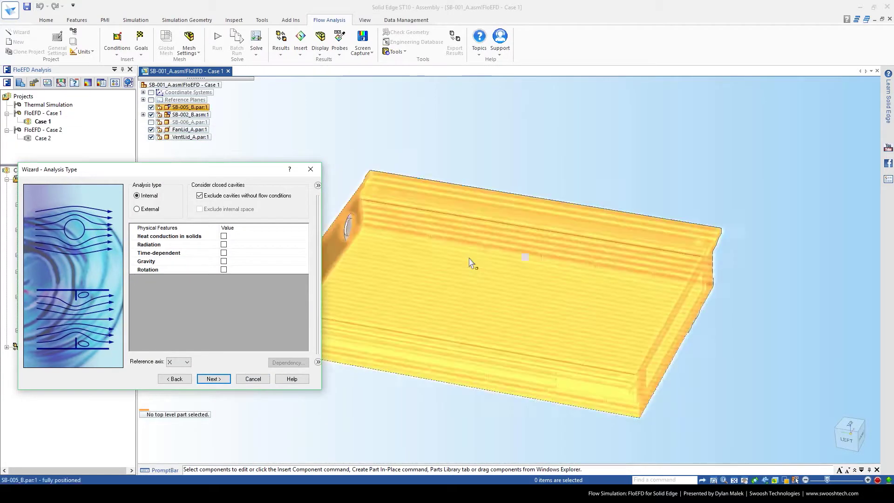
middle_drag(727, 325, 625, 198)
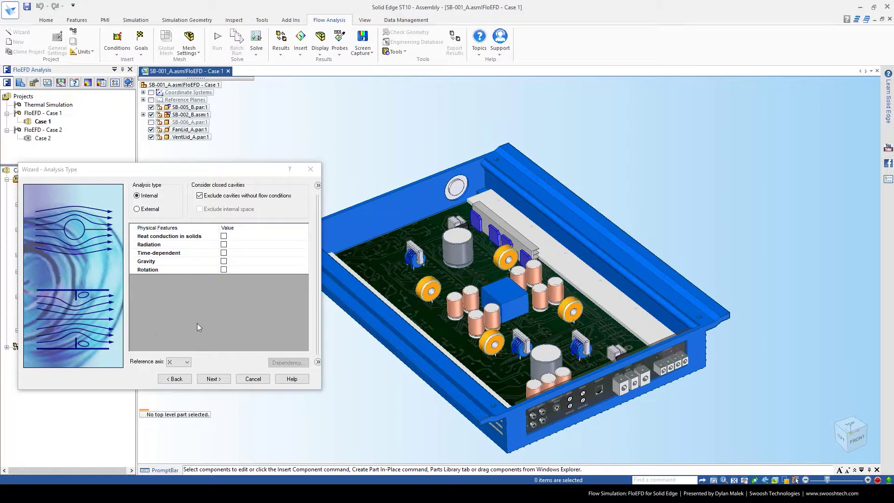
middle_drag(404, 404, 378, 383)
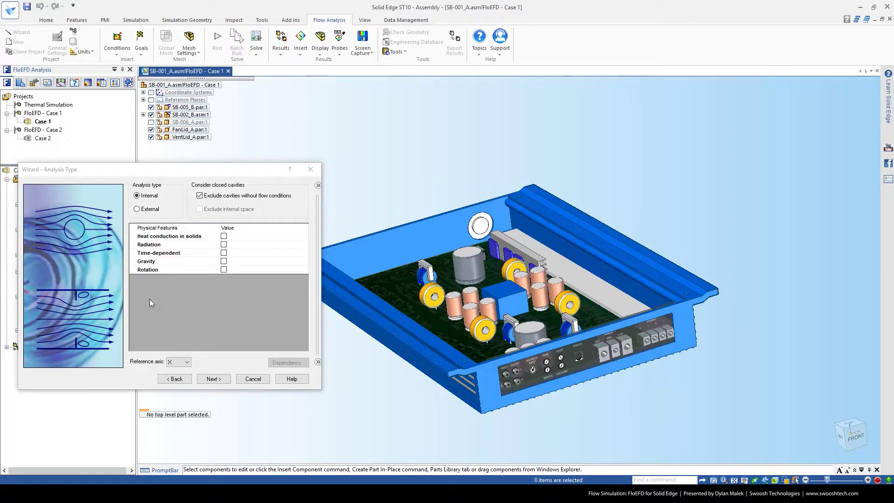
click(224, 236)
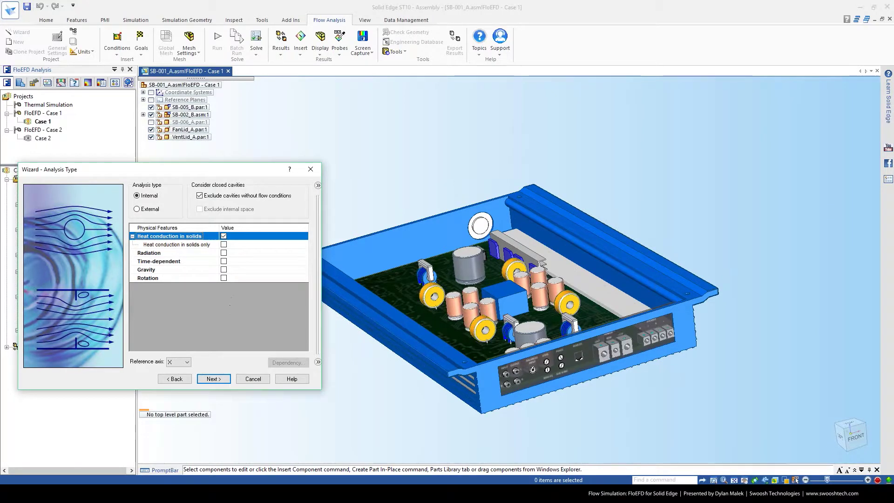
middle_drag(530, 386, 557, 394)
click(214, 378)
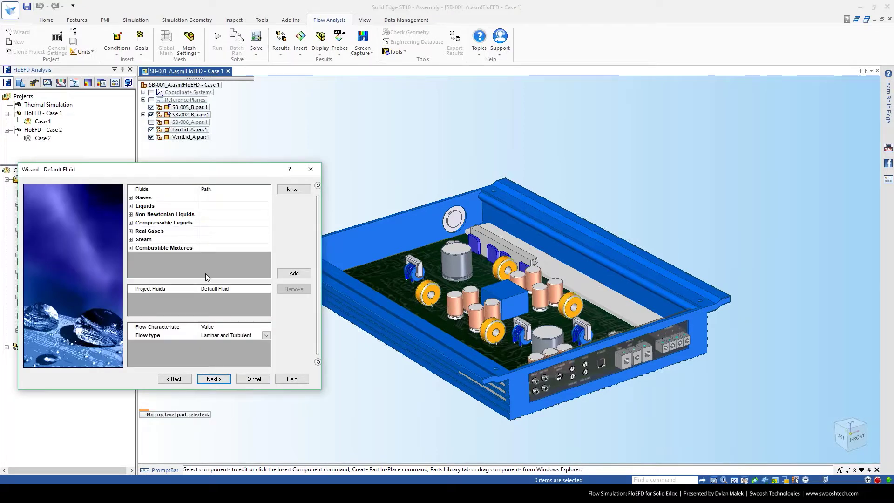
Add Air from the predefined gases as the project's default fluid.
middle_drag(368, 400, 396, 404)
click(131, 198)
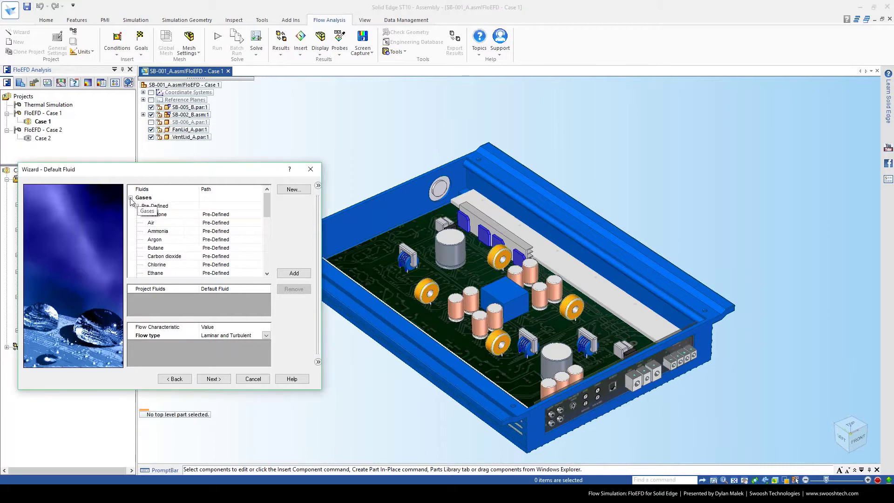
click(154, 222)
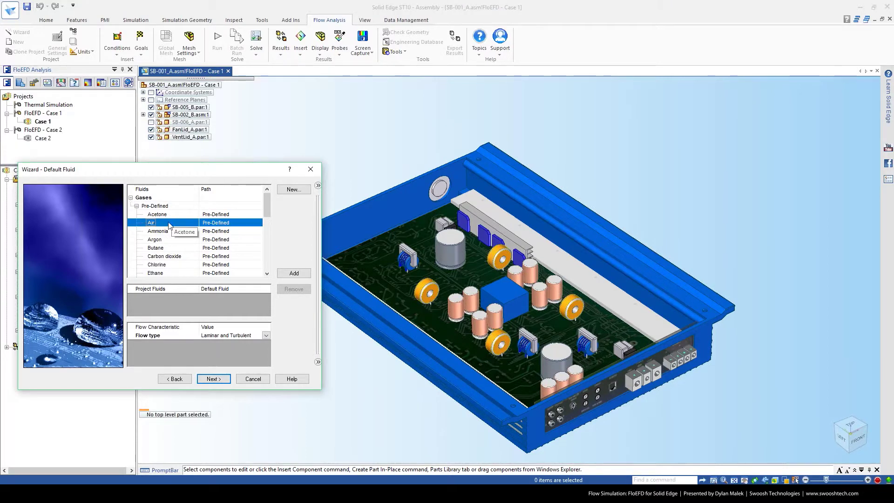
double_click(158, 223)
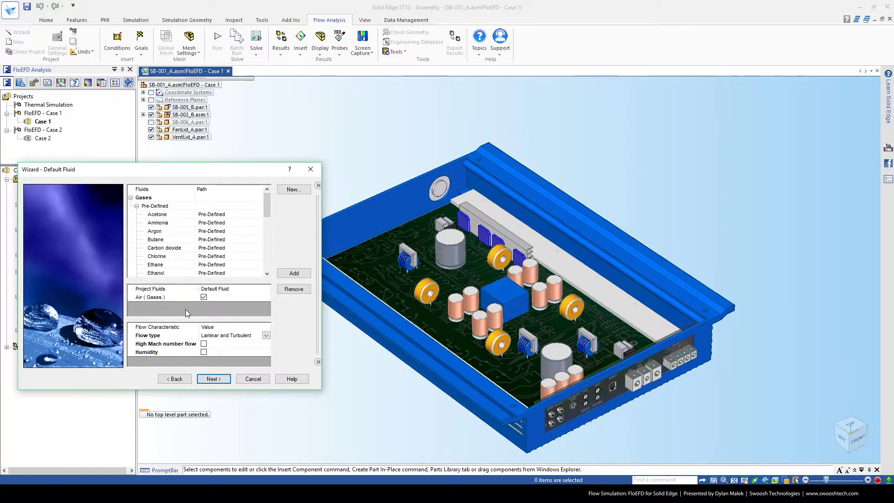
Browse the predefined liquids and non-Newtonian liquids in the fluid list, and continue to the default solid settings.
scroll(246, 235, down, 5)
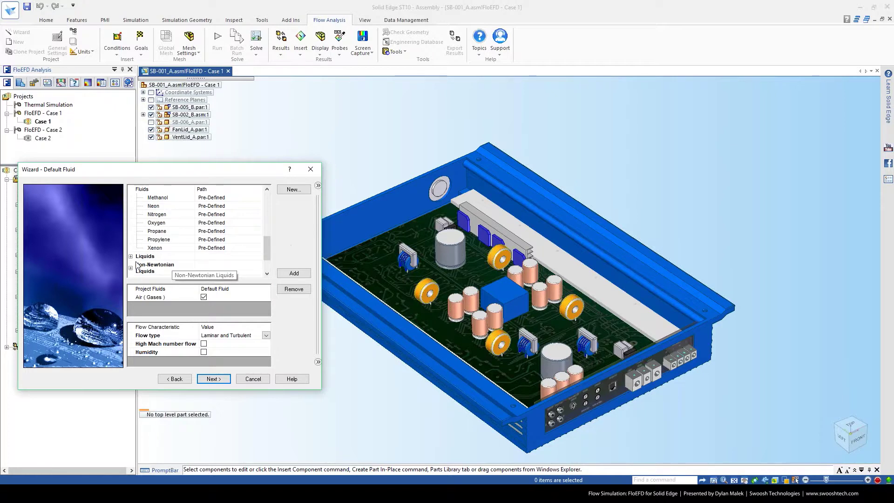
click(145, 256)
click(131, 256)
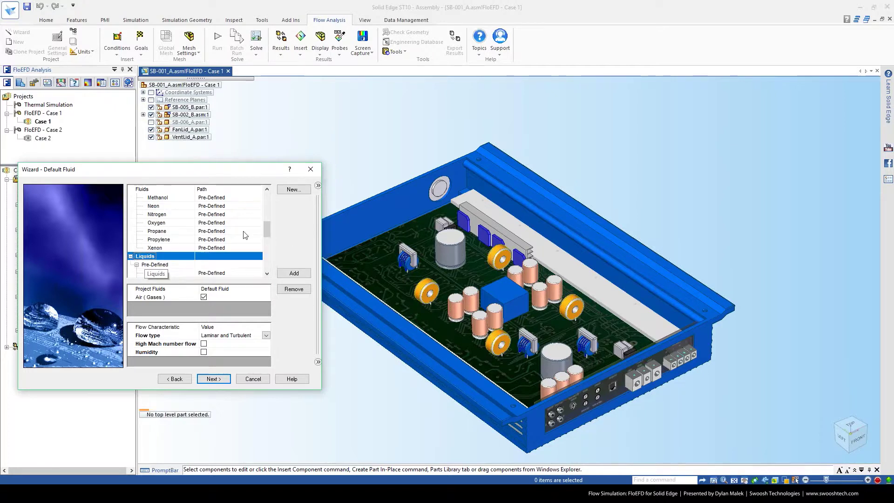
drag(269, 230, 267, 257)
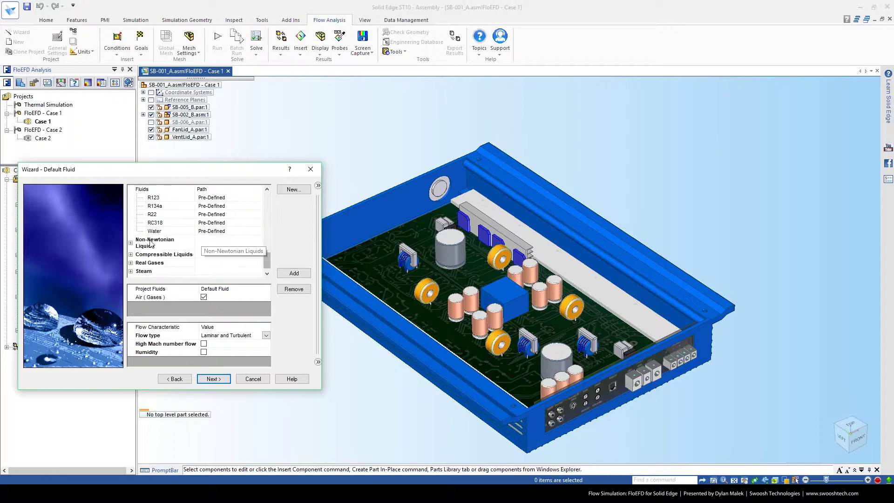
click(132, 243)
scroll(155, 252, down, 1)
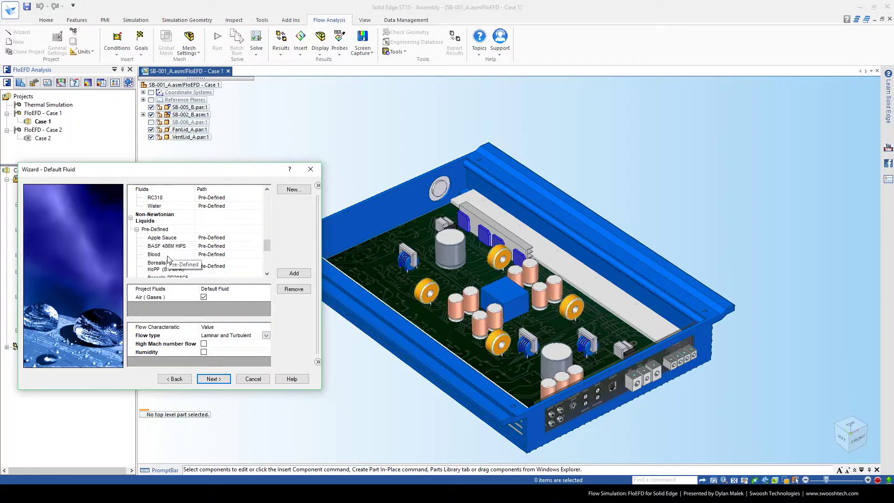
click(166, 239)
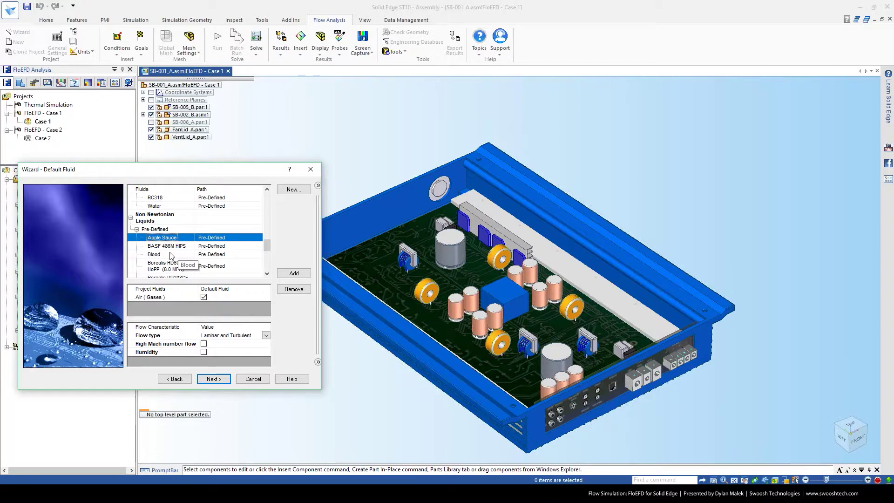
scroll(177, 258, down, 1)
scroll(177, 259, down, 1)
scroll(177, 259, up, 1)
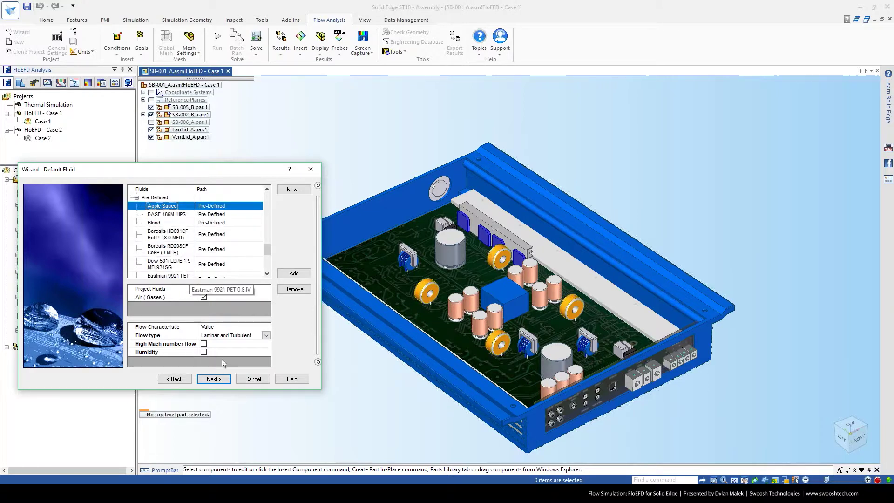
click(219, 380)
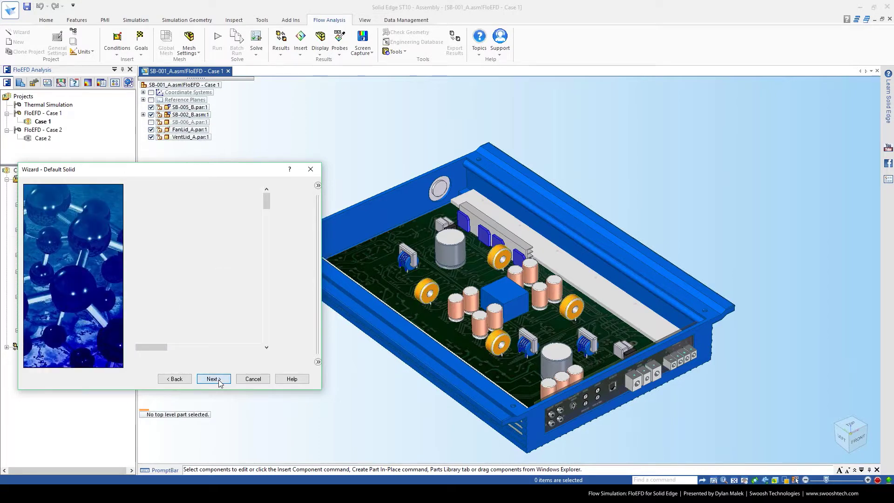
Choose Aluminum from the predefined metals as the default solid and continue to the wall conditions.
middle_drag(372, 313, 362, 295)
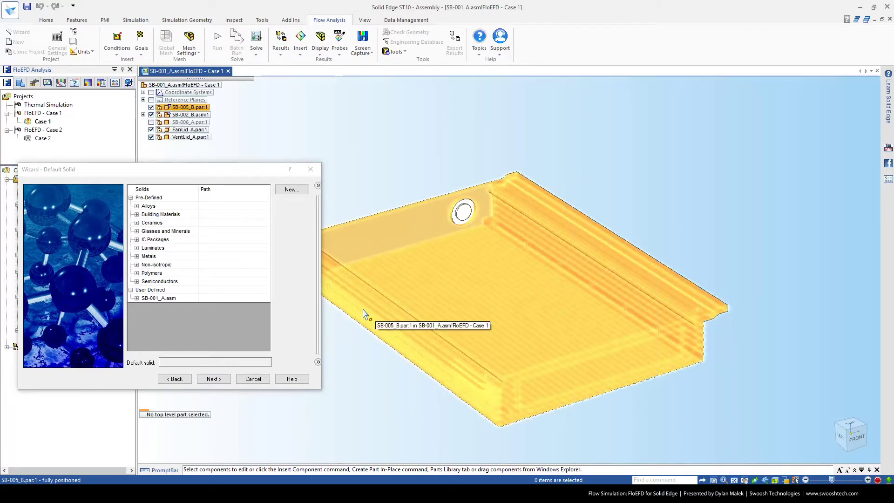
click(136, 256)
click(222, 264)
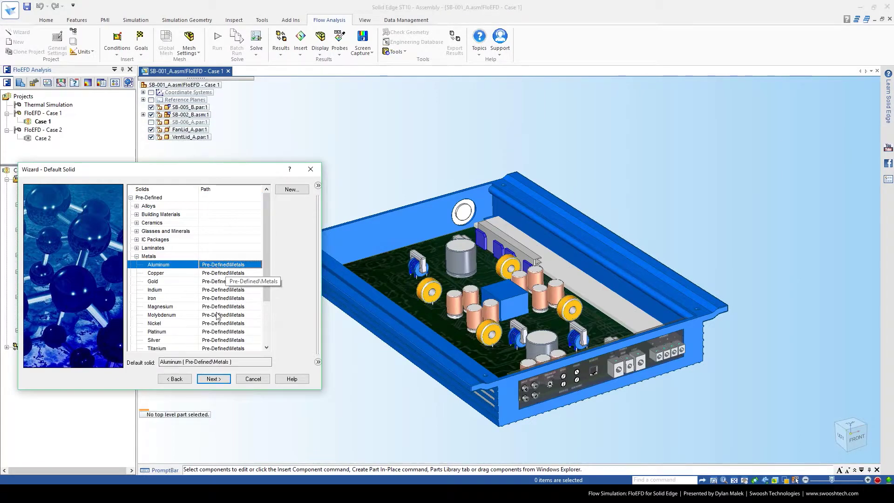
click(214, 379)
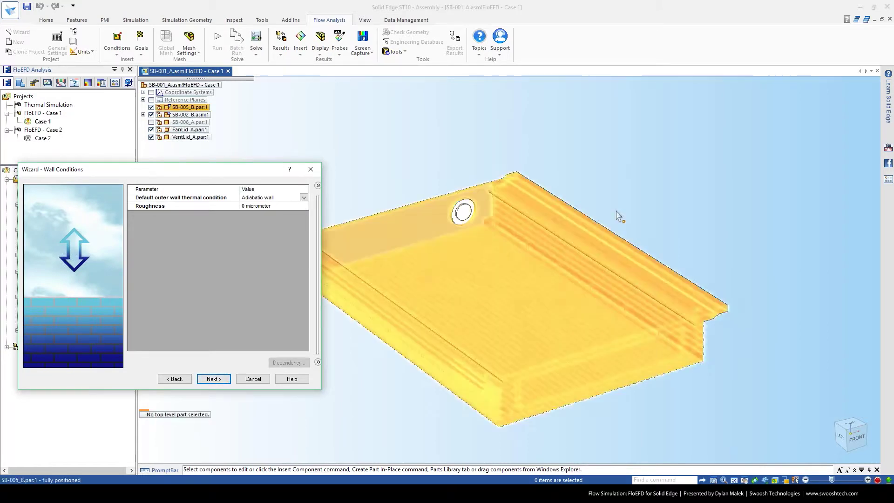
Set the default outer wall thermal condition to Heat transfer coefficient with a value of 5 W/m^2/K.
click(304, 199)
click(304, 198)
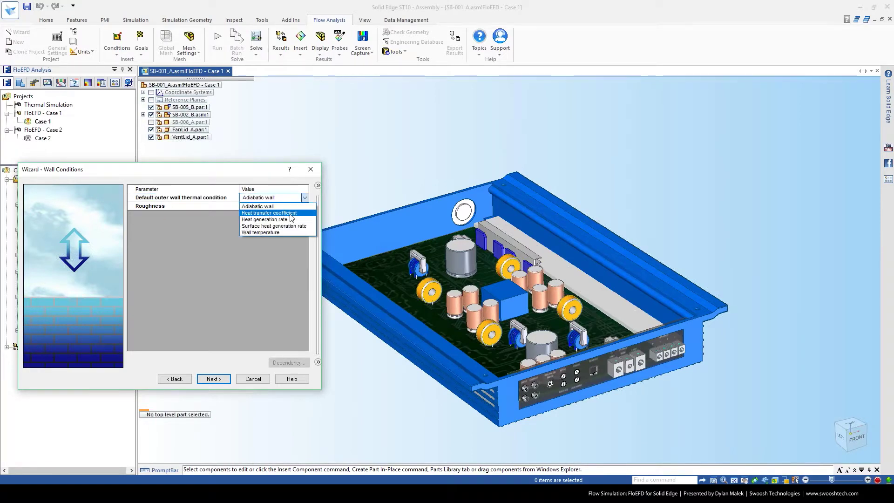
click(295, 213)
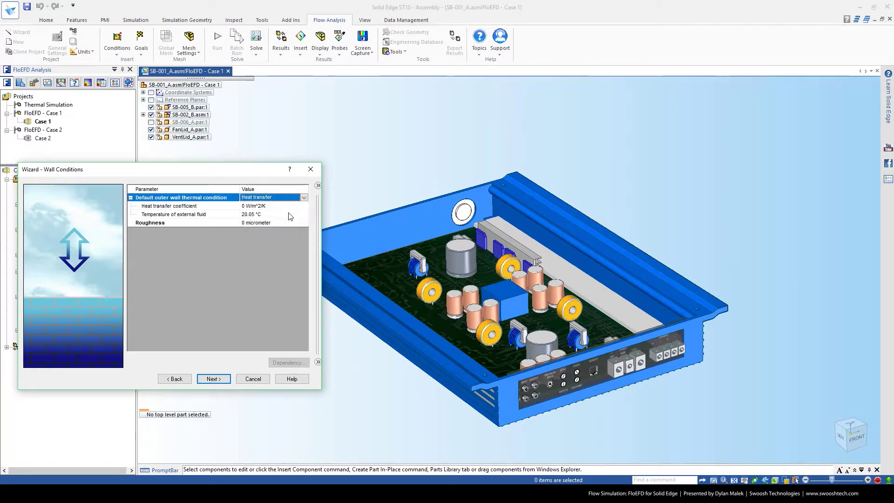
click(245, 207)
text(5)
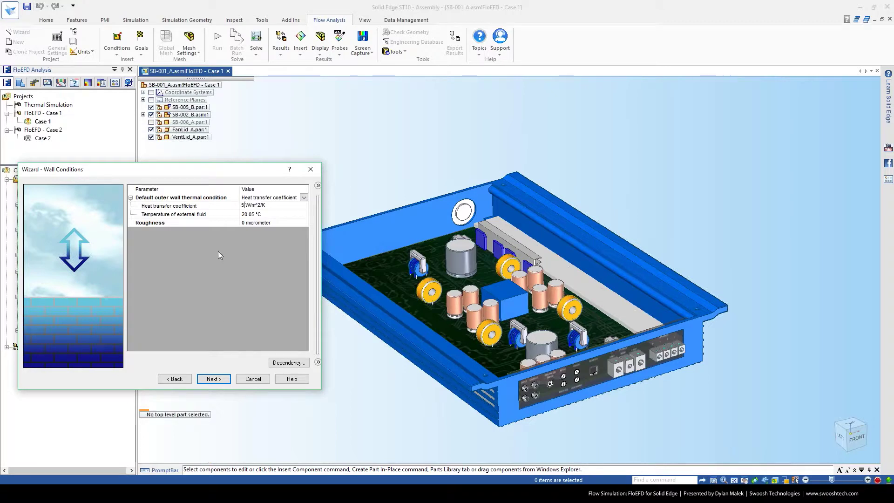
Set the temperature of the external fluid to 25 °C and continue to the initial conditions.
click(249, 215)
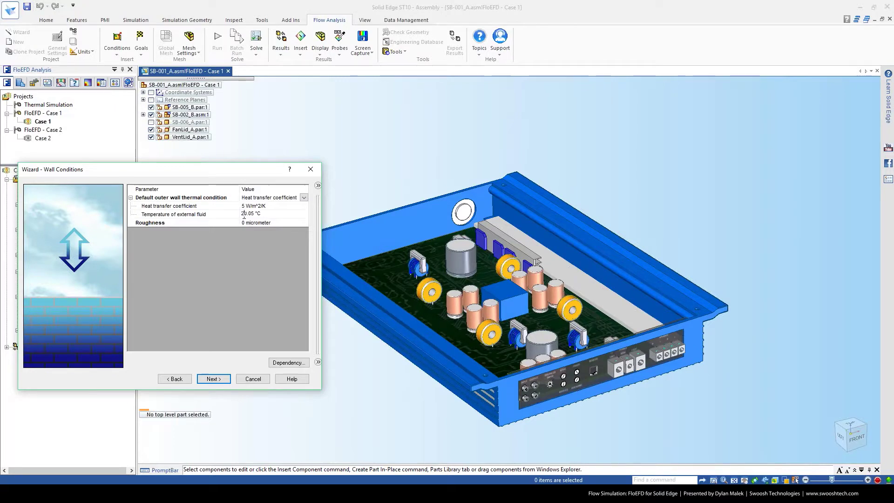
key(Right)
key(BackSpace)
key(BackSpace)
click(270, 222)
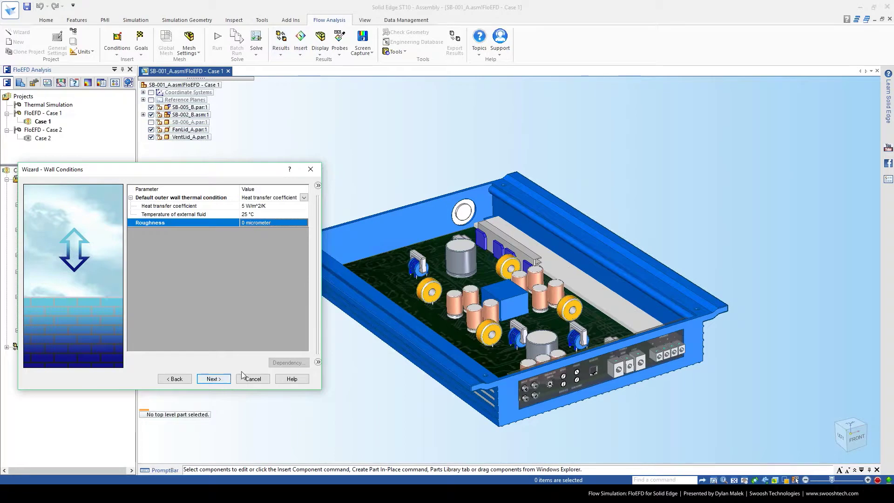
click(210, 380)
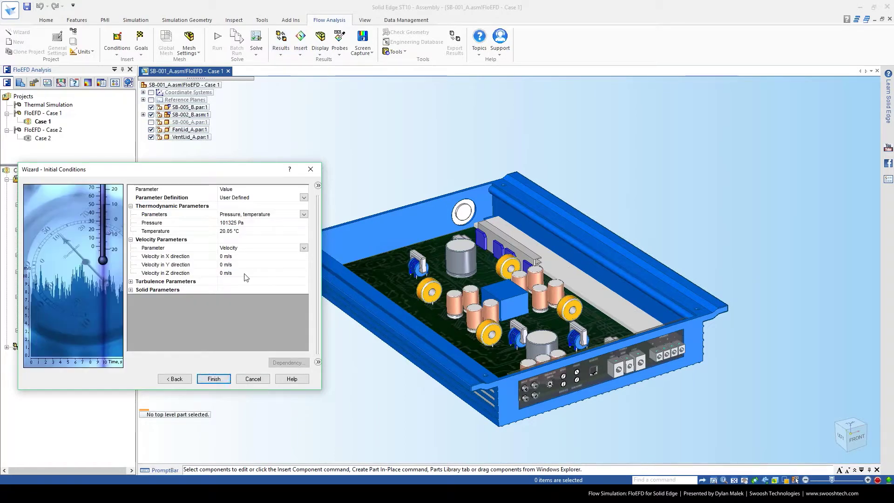
Set the initial temperature under Thermodynamic Parameters to 25 °C.
click(235, 231)
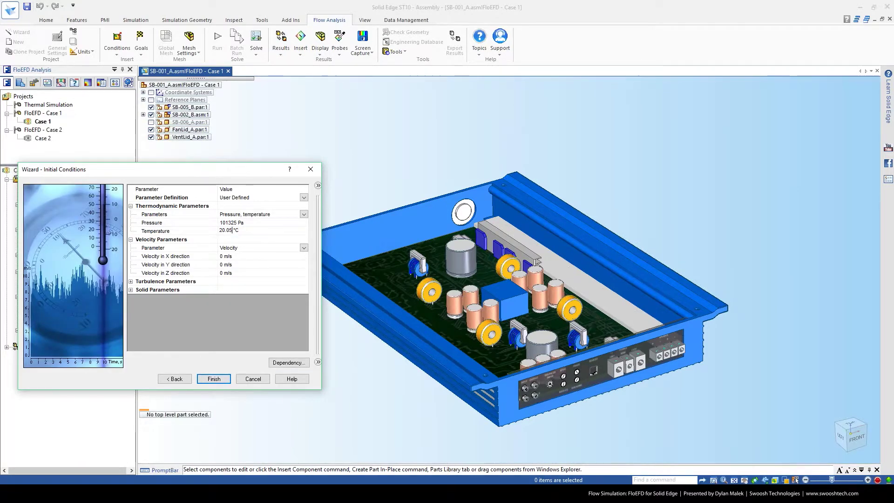
key(BackSpace)
key(BackSpace)
key(BackSpace)
text(5)
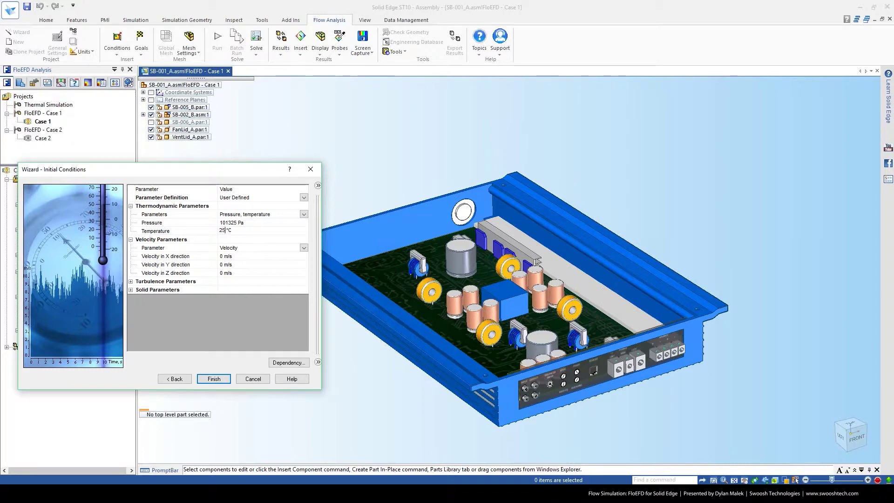
Change the initial solid temperature under Solid Parameters and finish the project Wizard.
click(131, 290)
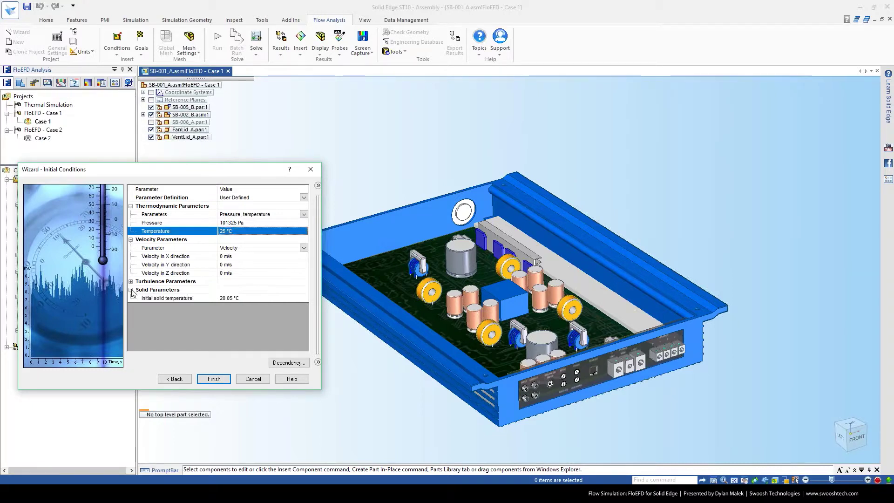
click(231, 297)
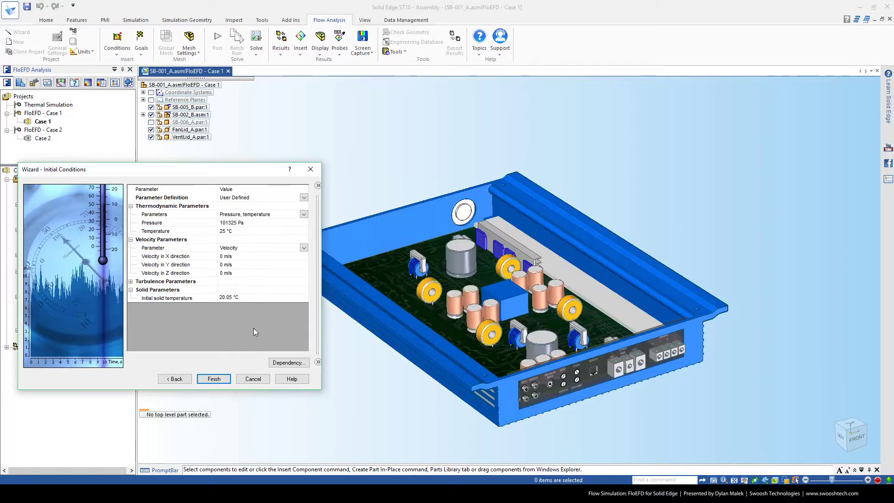
key(BackSpace)
key(BackSpace)
key(BackSpace)
click(219, 383)
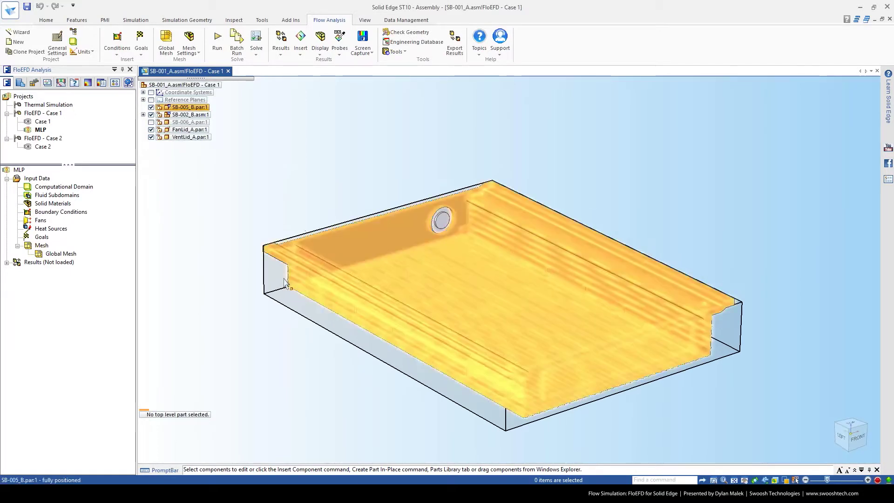
Select the computational domain and move its X min boundary to about -199.3 mm, near the enclosure's outer flange.
click(51, 189)
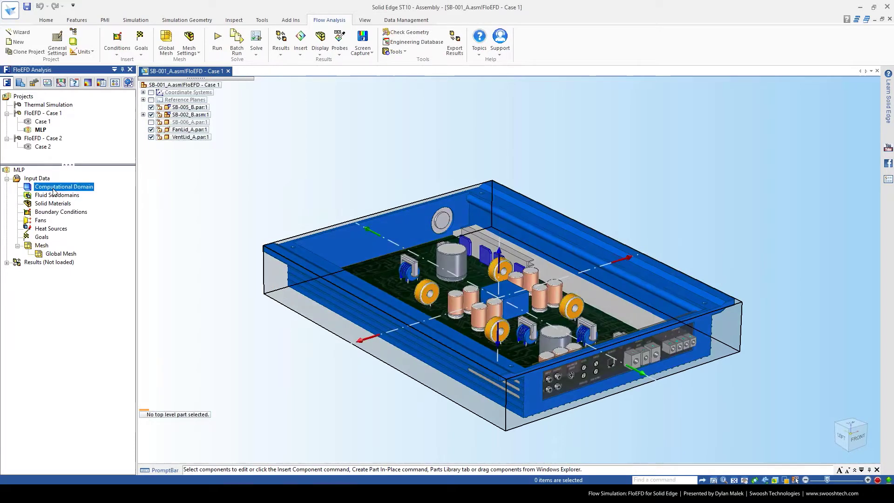
middle_drag(368, 385, 356, 319)
scroll(353, 362, up, 2)
scroll(356, 320, up, 2)
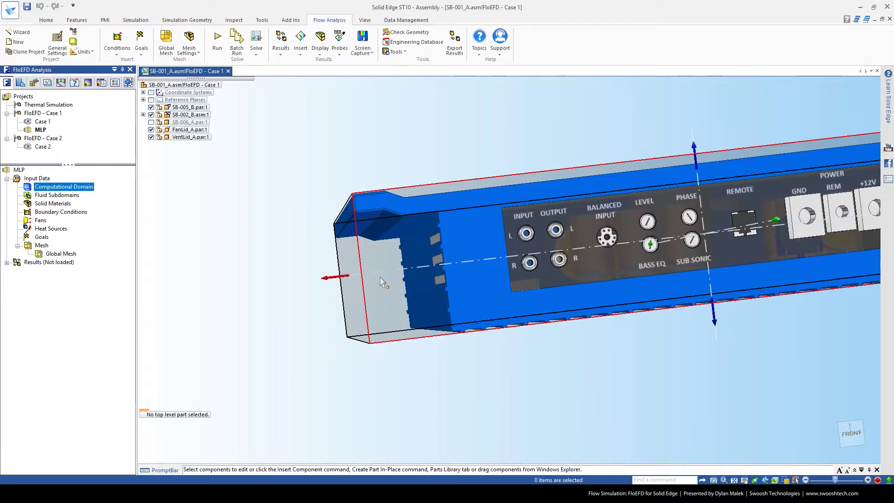
scroll(382, 279, up, 2)
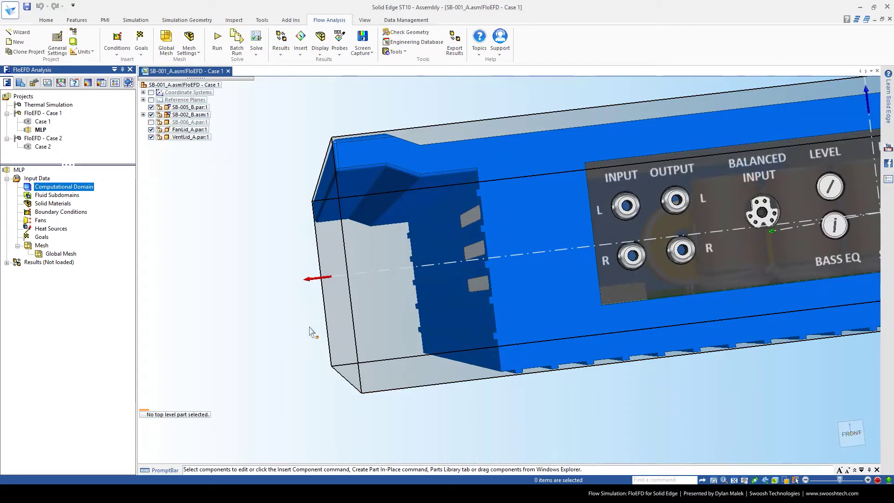
scroll(315, 329, down, 2)
middle_drag(314, 329, 310, 298)
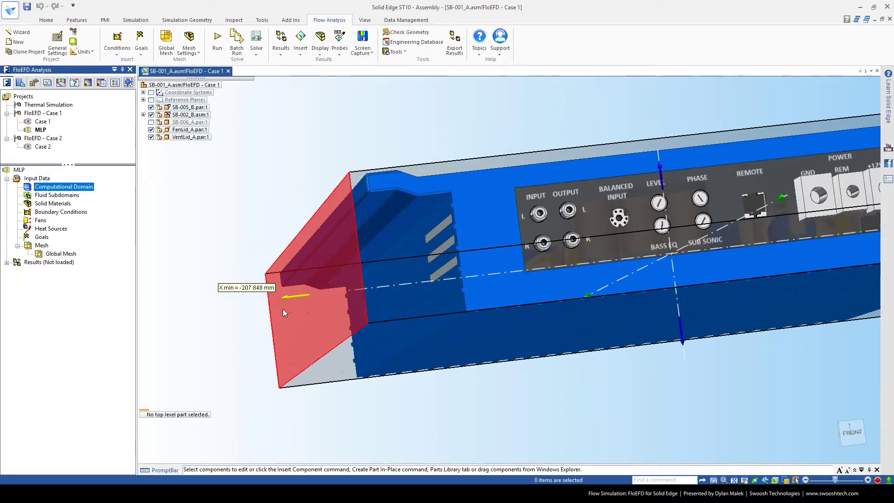
click(305, 305)
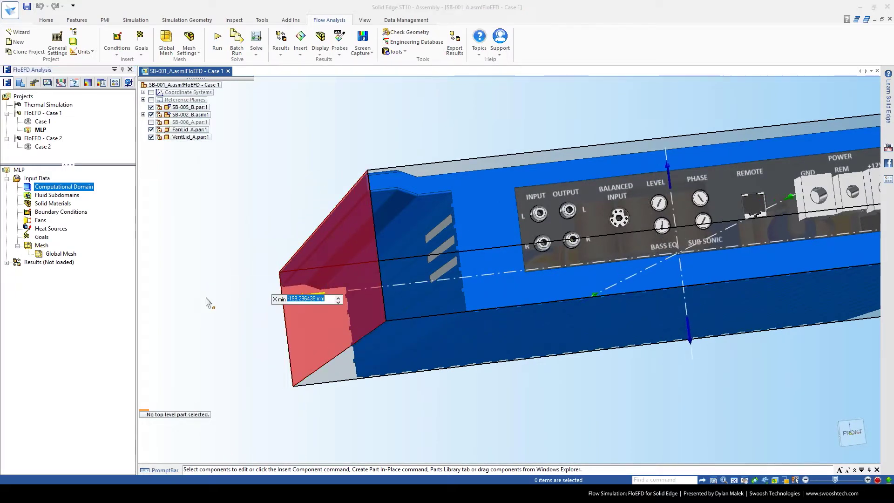
Hide the computational domain of the MLP project in the model view.
scroll(208, 303, down, 3)
middle_drag(208, 302, 269, 336)
right_click(65, 188)
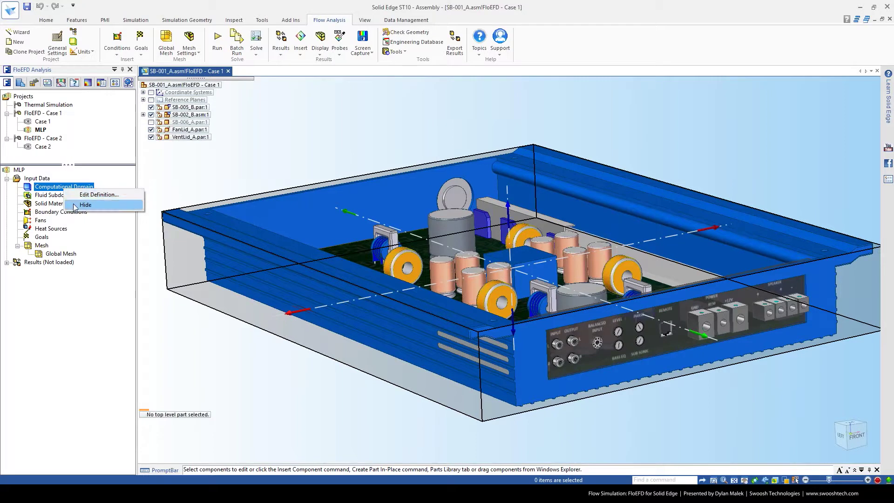
click(75, 206)
scroll(305, 389, down, 3)
scroll(274, 395, up, 2)
middle_drag(259, 378, 268, 359)
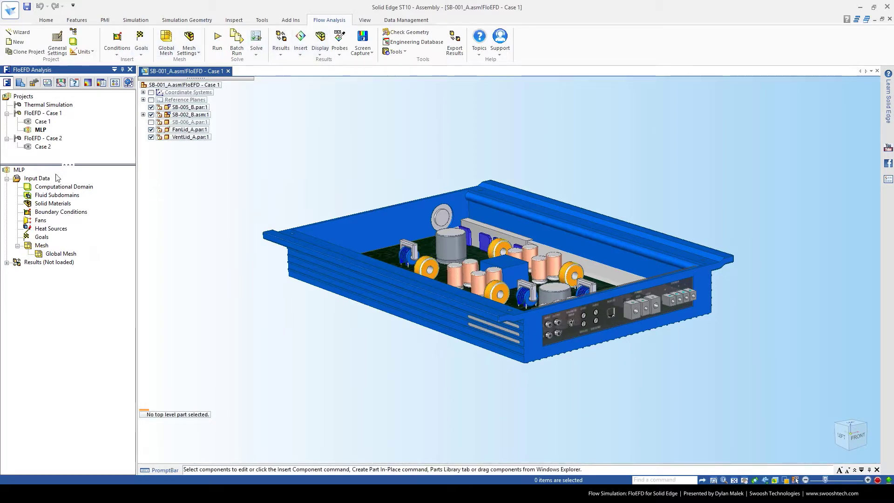
Customize the analysis tree of the MLP project to remove the Fluid Subdomains entry.
right_click(28, 179)
click(74, 271)
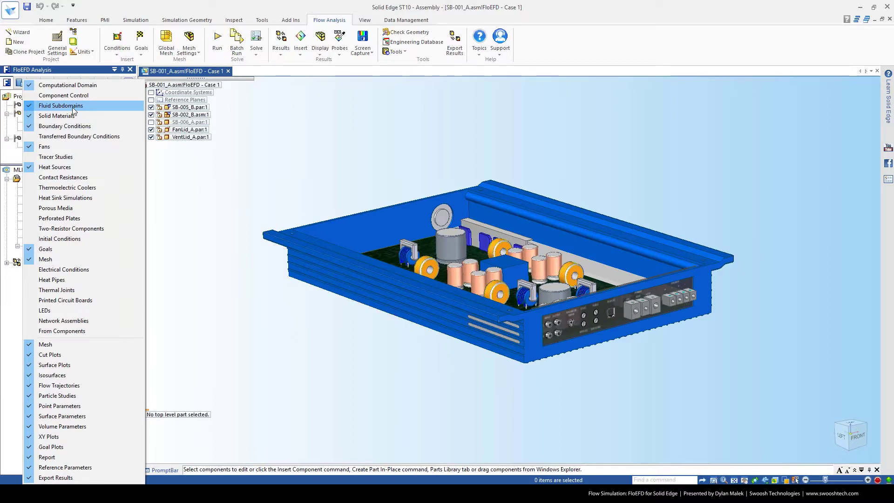
click(202, 277)
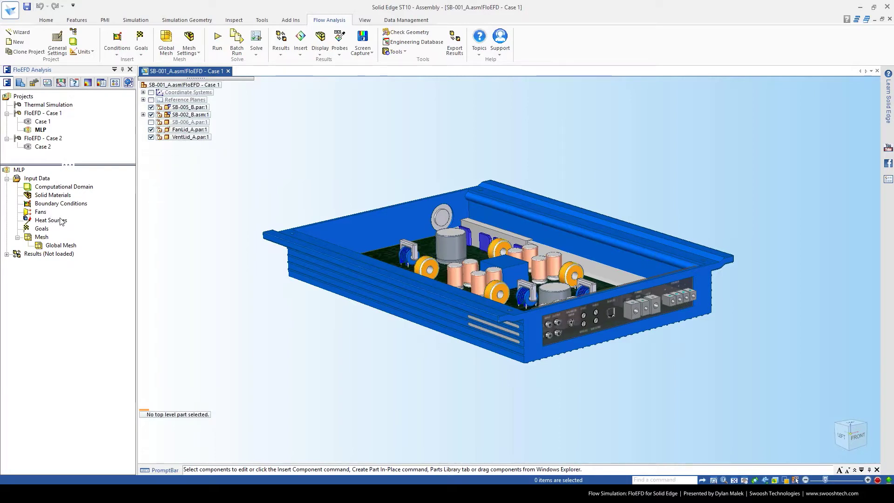
Start a new solid material for the circuit board body SB-004_A with the predefined non-isotropic PCB 8-layers material.
mouse_move(200, 236)
middle_down()
mouse_move(224, 231)
mouse_move(225, 215)
mouse_move(194, 221)
middle_up()
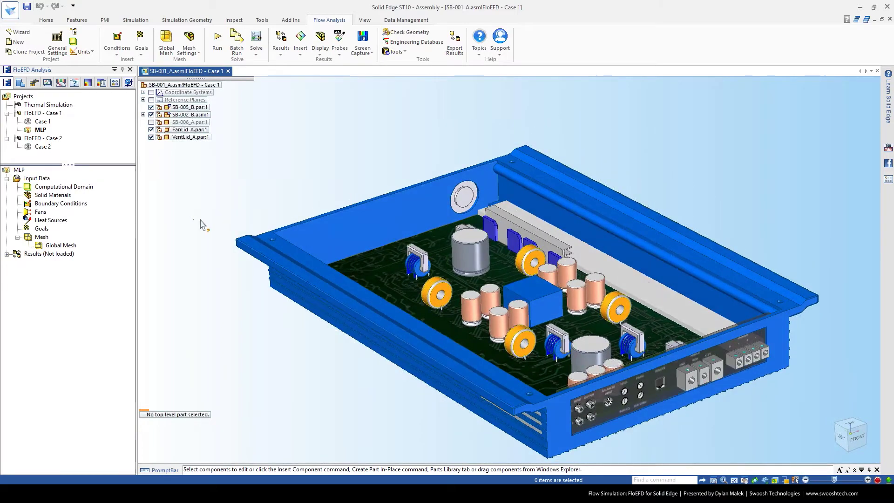
scroll(200, 224, down, 2)
right_click(54, 197)
click(111, 200)
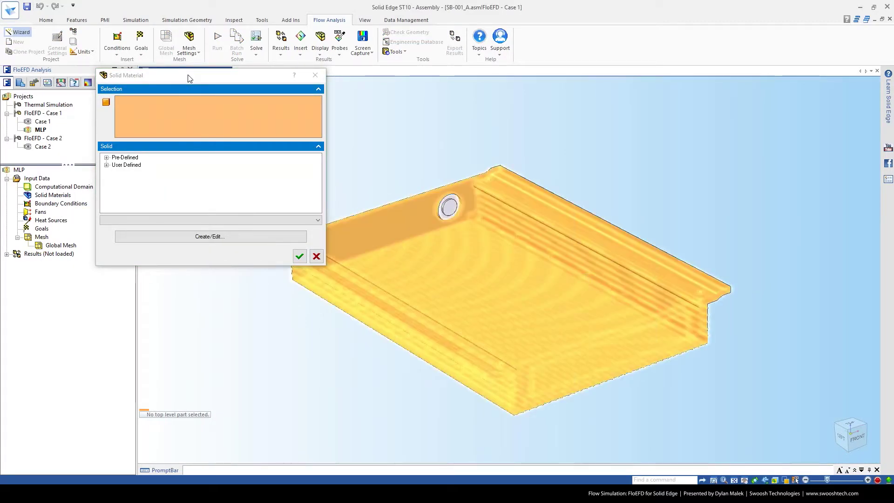
drag(189, 77, 185, 147)
click(377, 261)
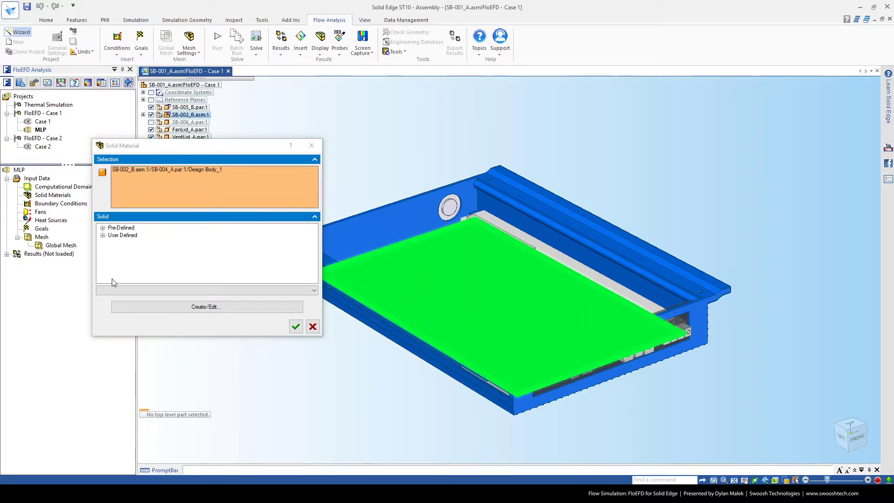
click(102, 228)
scroll(136, 259, down, 2)
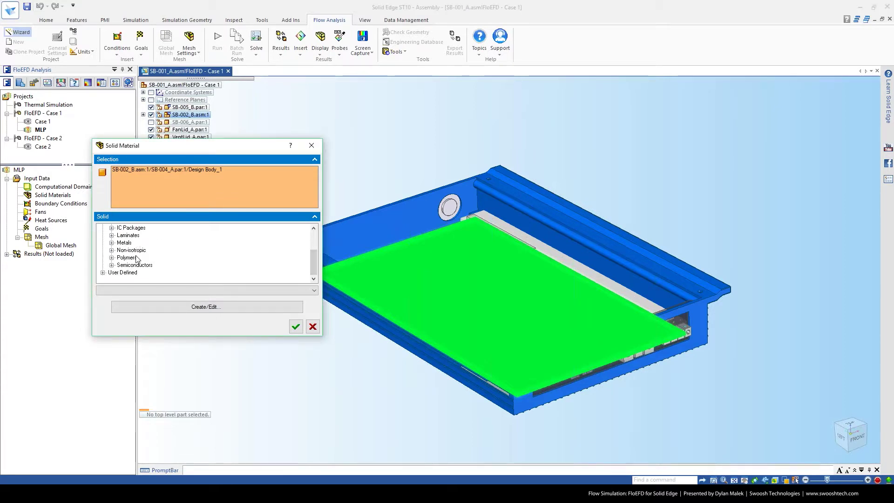
click(112, 251)
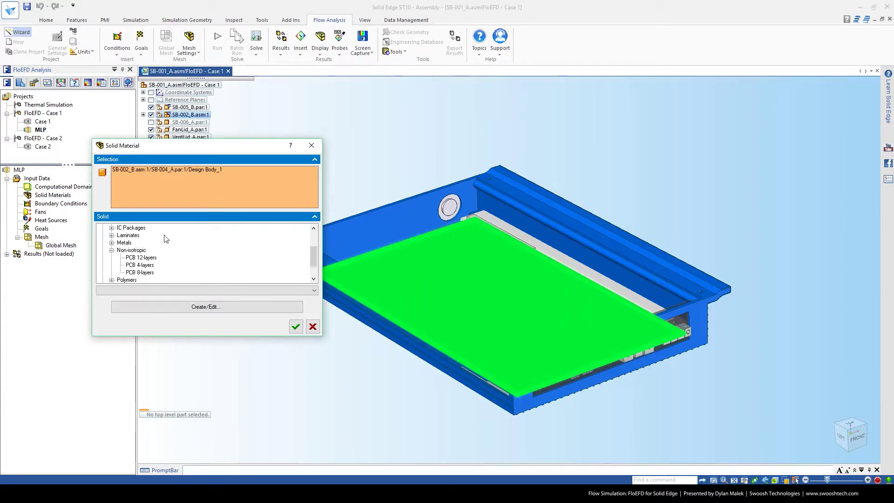
click(137, 273)
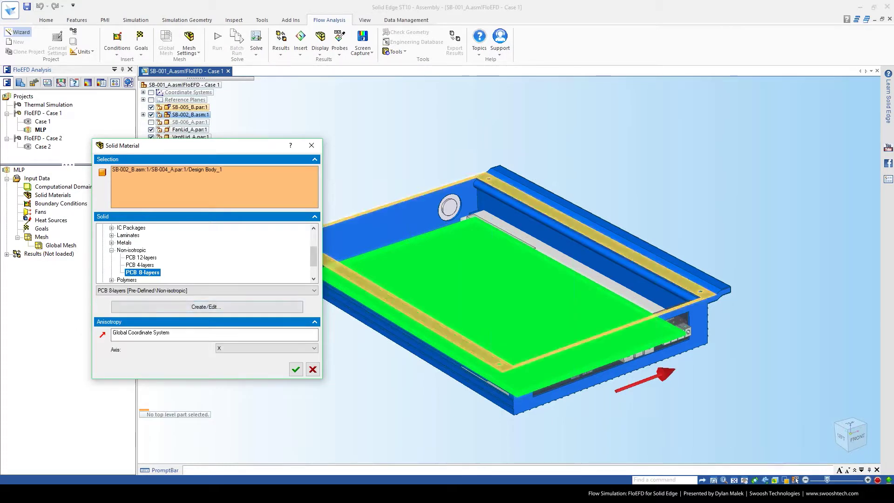
Set the board material's anisotropy axis to Z in the Global Coordinate System and accept the solid material.
middle_drag(420, 431, 674, 334)
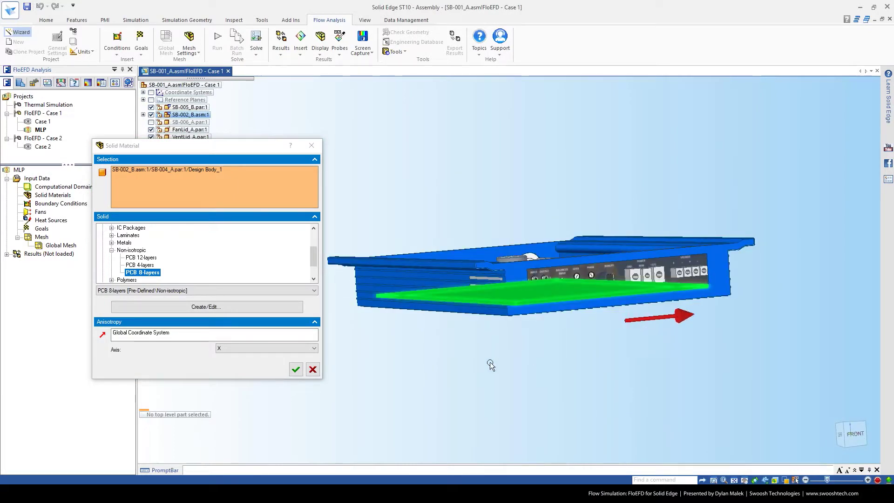
click(315, 349)
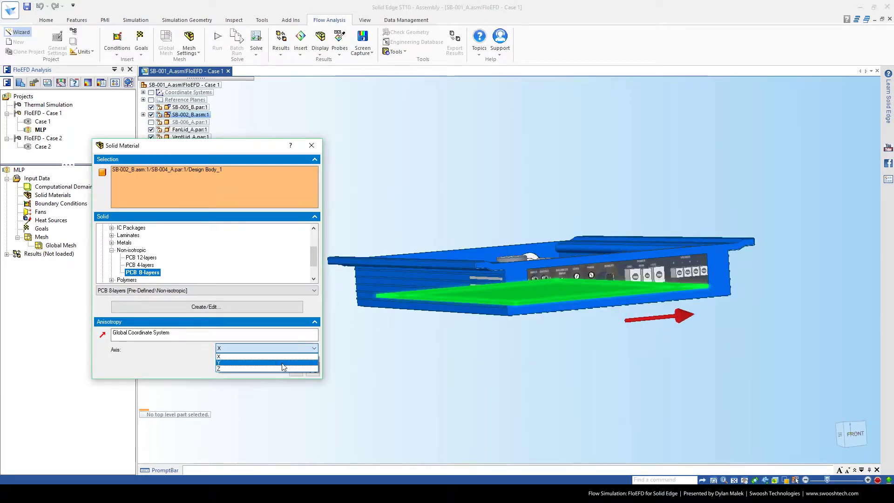
click(274, 371)
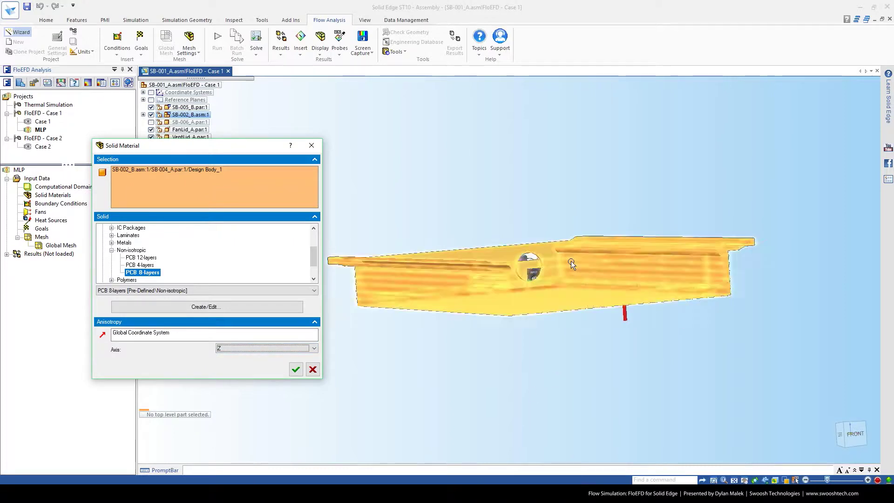
middle_drag(569, 315, 623, 433)
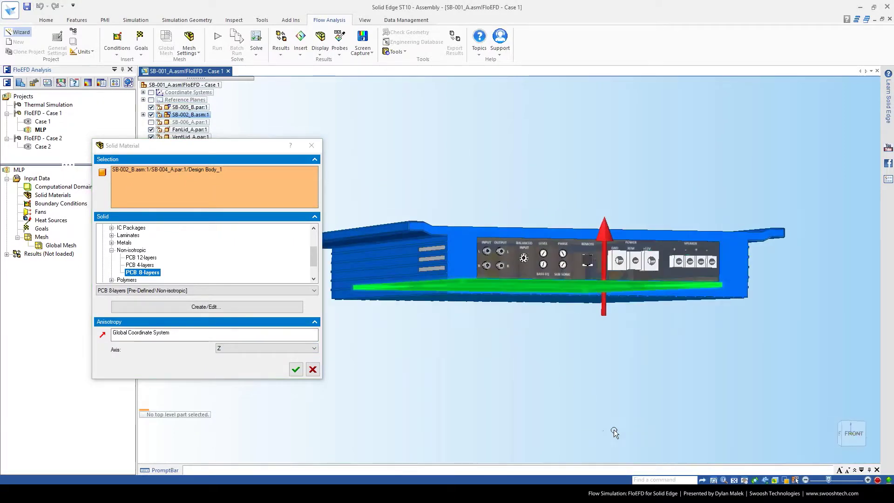
click(299, 372)
click(298, 371)
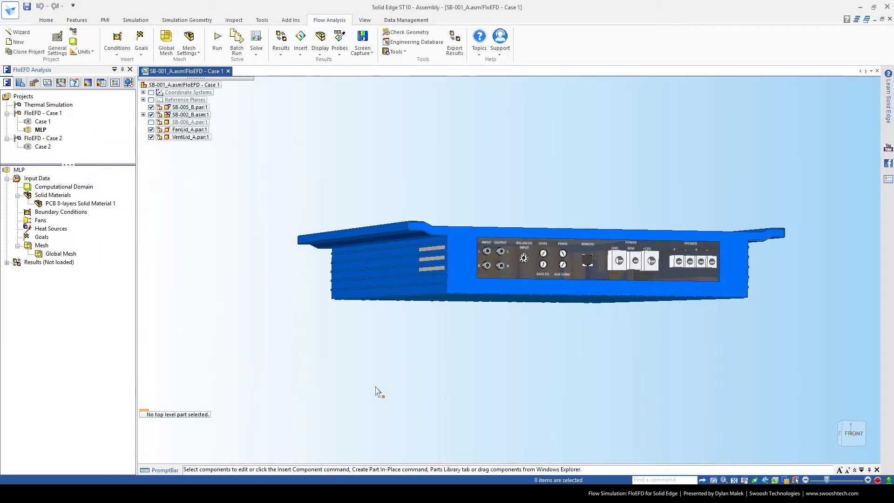
middle_drag(370, 385, 389, 395)
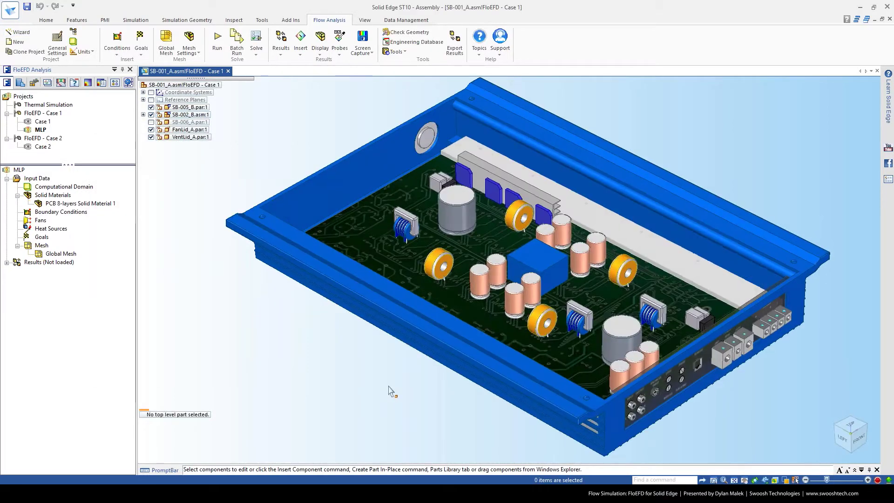
Start a new solid material for the four blue SB-0073_A chips beside the finned heat sink.
scroll(389, 387, up, 2)
scroll(388, 391, down, 5)
scroll(438, 233, up, 4)
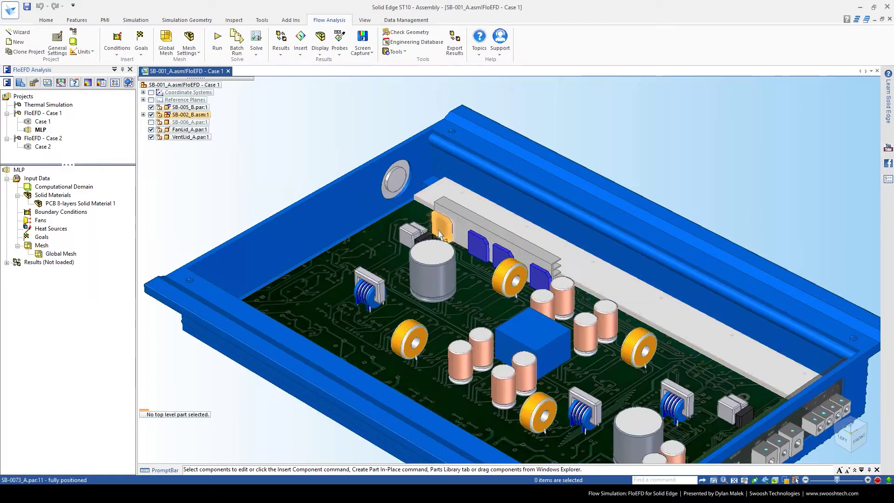
click(438, 233)
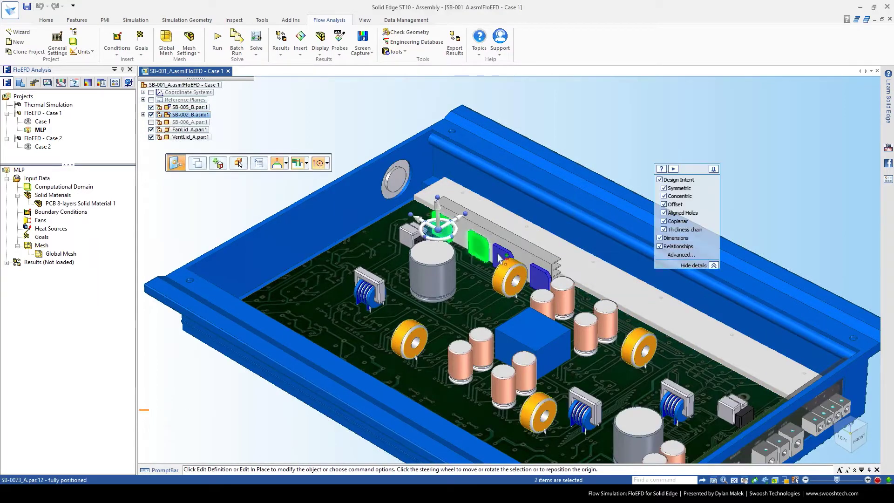
ctrl+click(518, 264)
scroll(448, 341, down, 1)
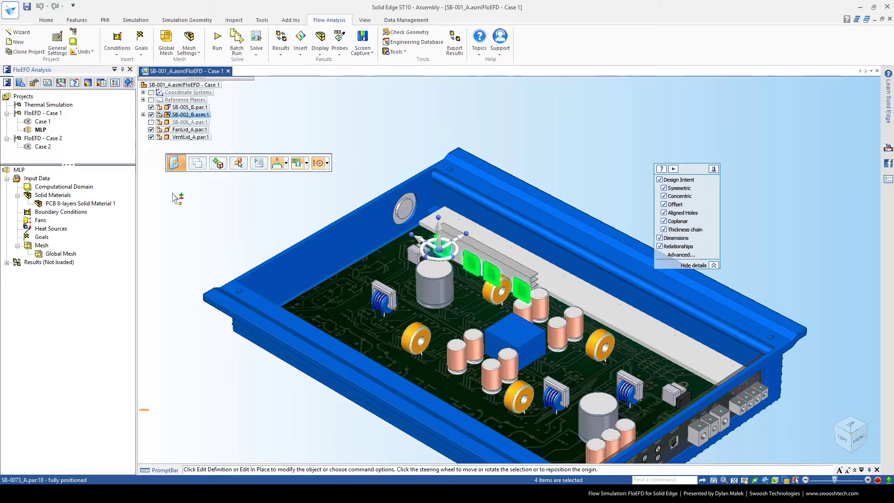
right_click(66, 198)
click(107, 204)
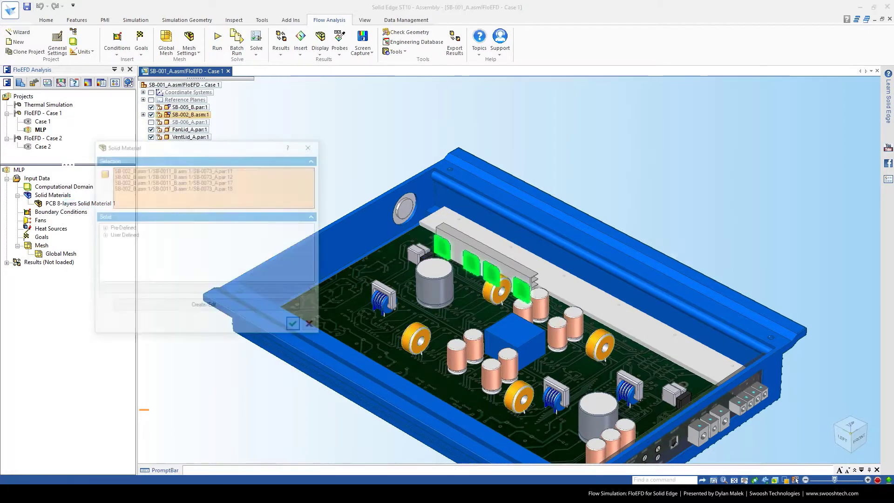
Assign the predefined IC package material Typical TSOP to the four chips and accept the solid material.
drag(215, 140, 245, 114)
click(133, 202)
scroll(145, 217, down, 2)
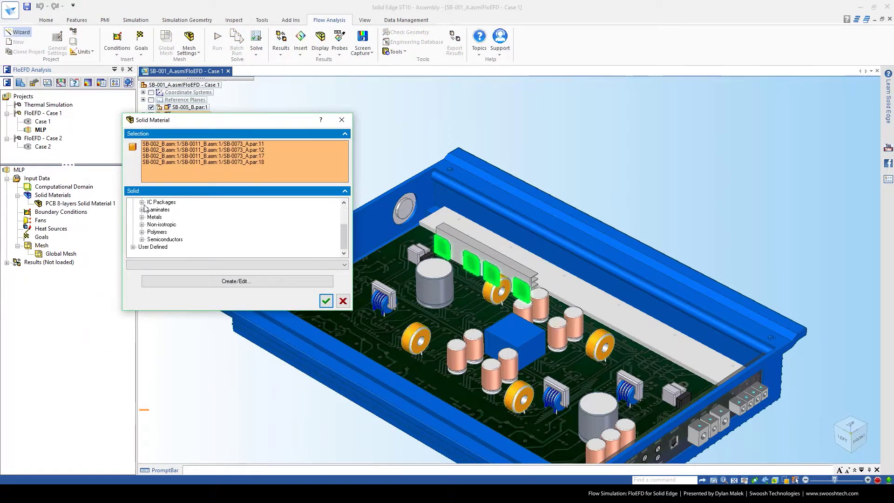
click(142, 202)
scroll(161, 245, down, 2)
scroll(161, 248, down, 2)
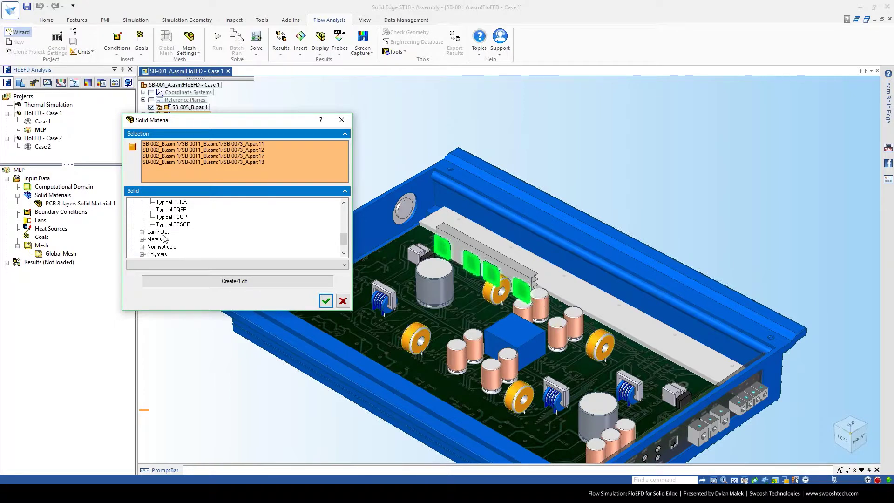
click(171, 217)
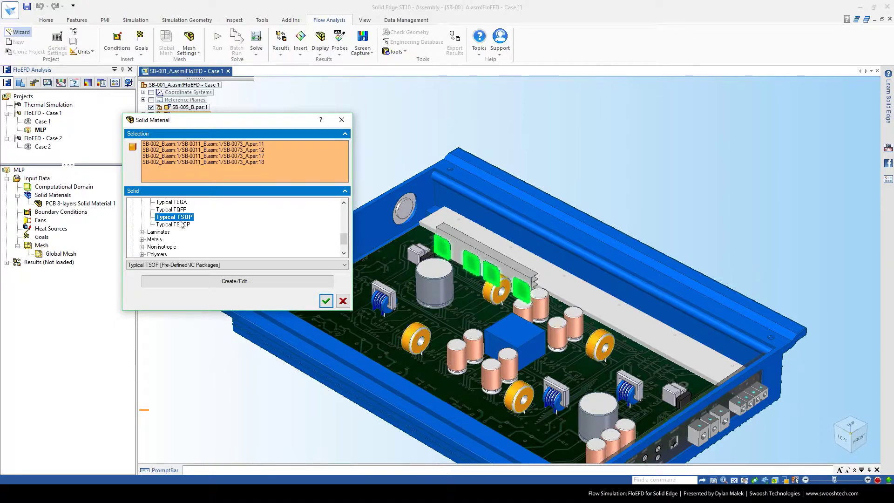
click(326, 302)
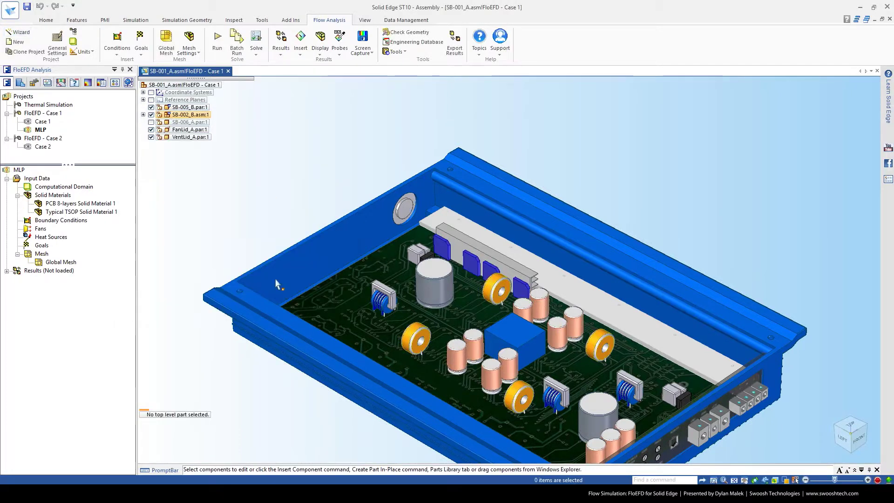
Start a new boundary condition on the VentLid_A body covering the three vent slots in the enclosure's side wall.
scroll(258, 202, down, 2)
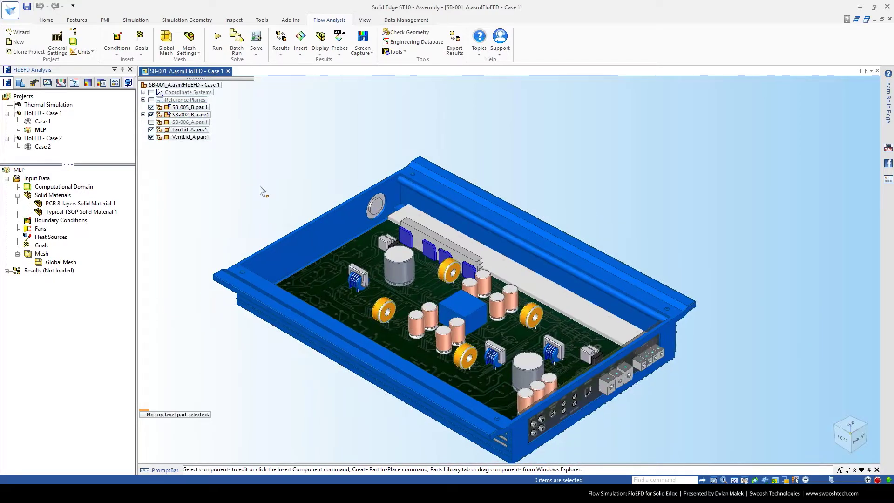
right_click(64, 223)
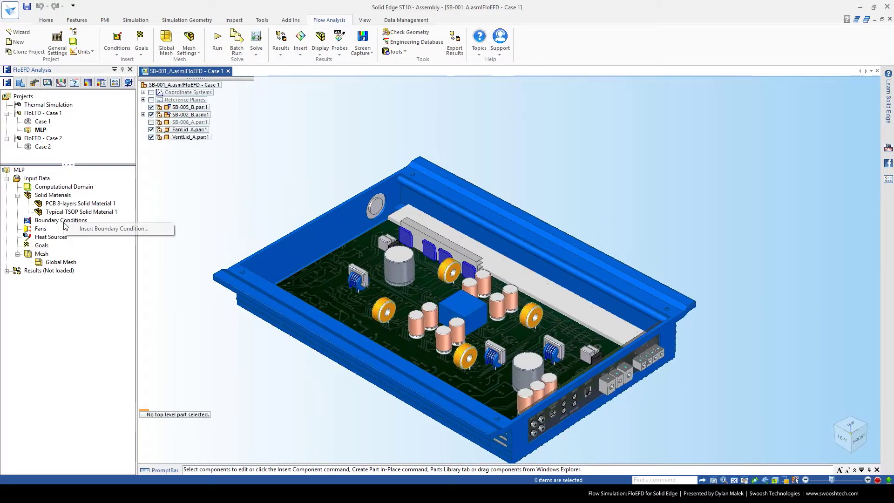
right_click(50, 224)
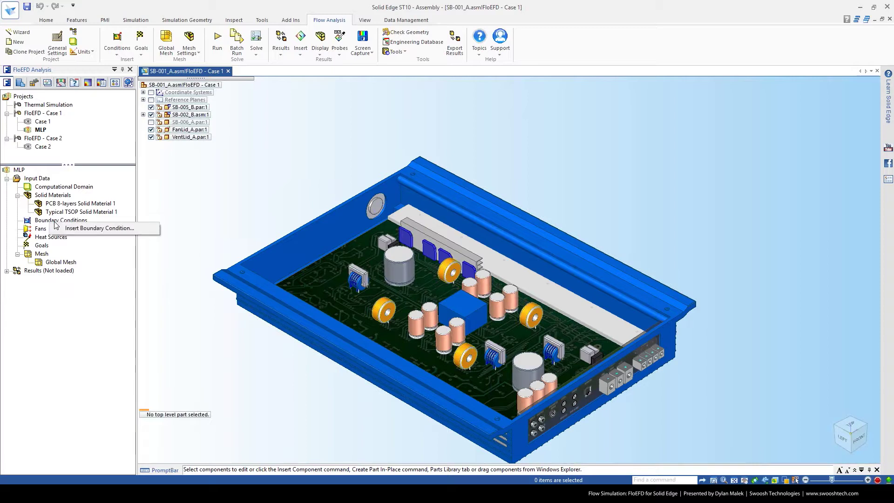
click(70, 230)
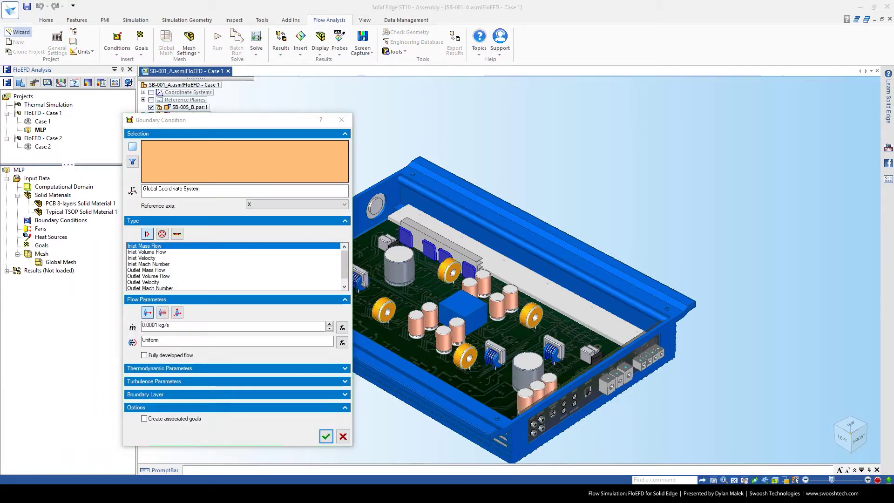
scroll(567, 160, down, 1)
middle_drag(565, 206, 555, 136)
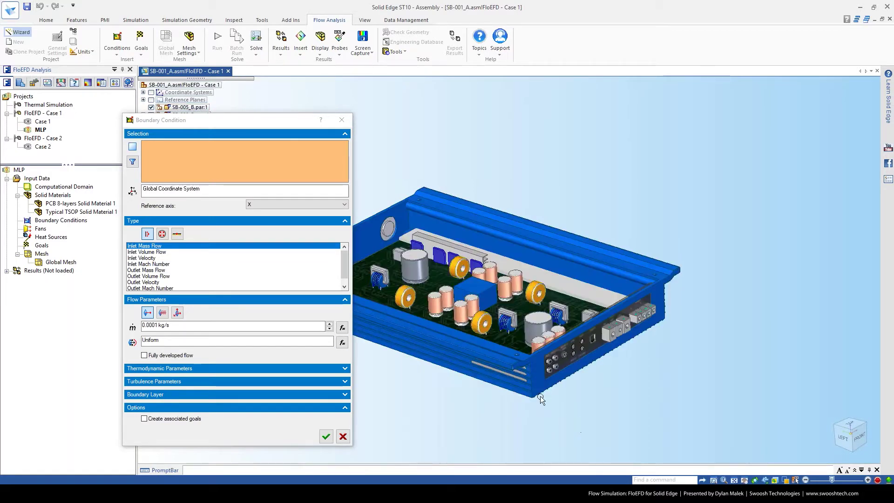
scroll(532, 387, up, 5)
scroll(577, 347, down, 5)
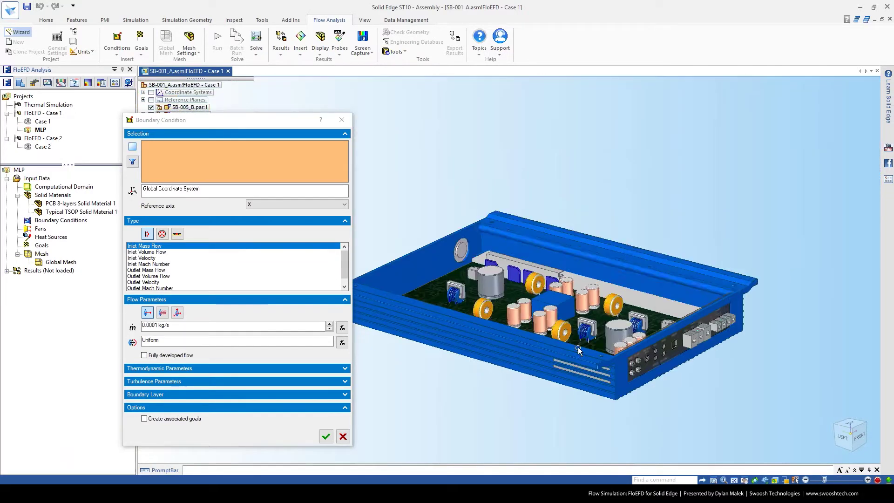
scroll(455, 256, up, 5)
scroll(456, 256, down, 5)
scroll(572, 371, up, 8)
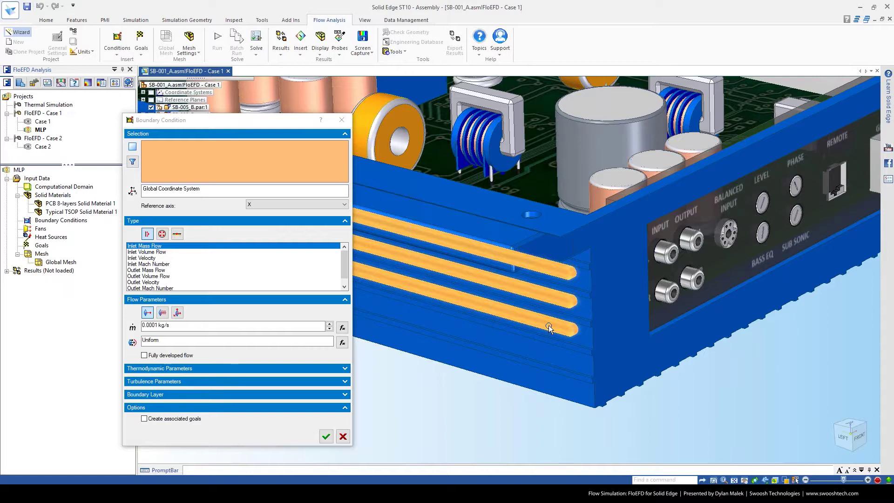
click(549, 328)
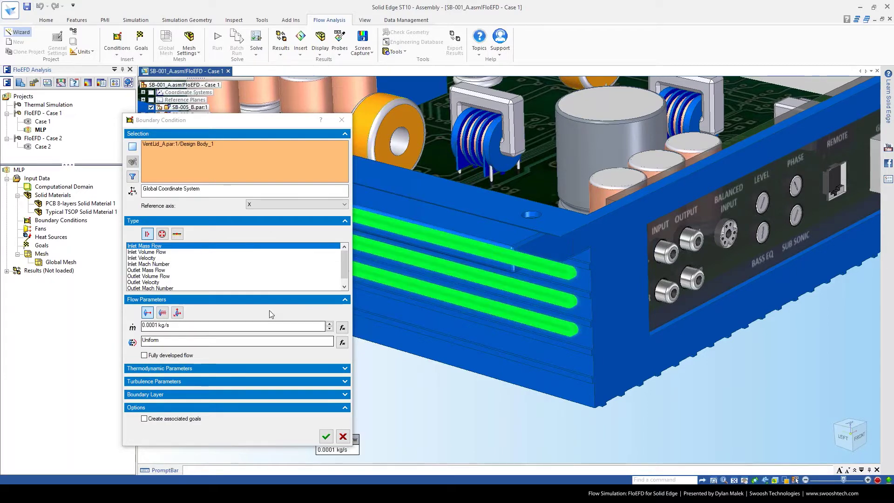
Make the vent lid's boundary condition an Environment Pressure opening at 101325 Pa and 25 °C, and accept it.
click(162, 235)
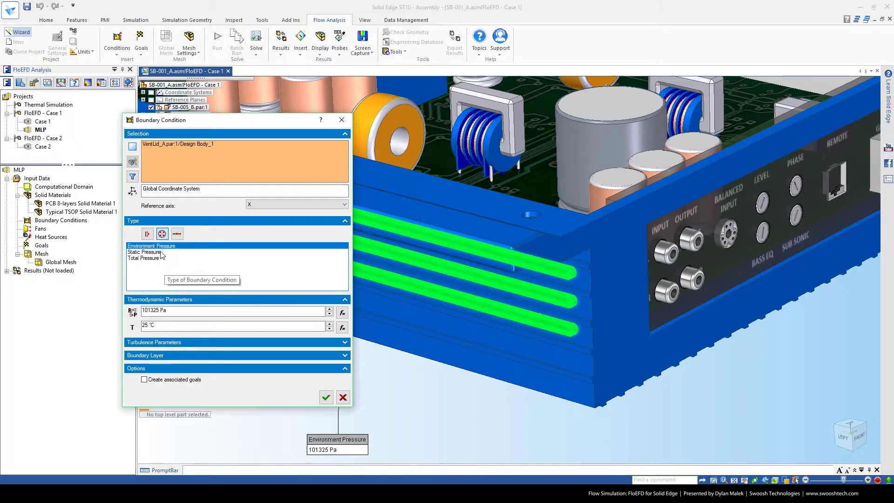
click(159, 251)
click(159, 247)
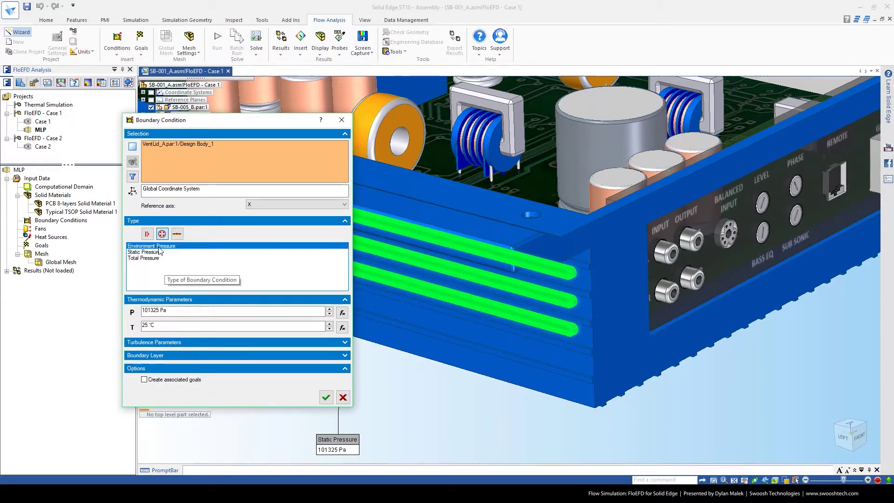
drag(156, 325, 141, 326)
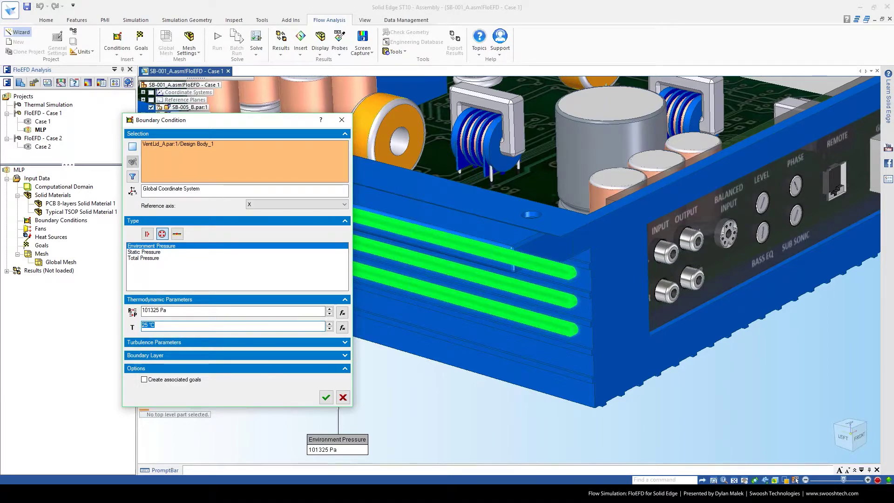
click(327, 398)
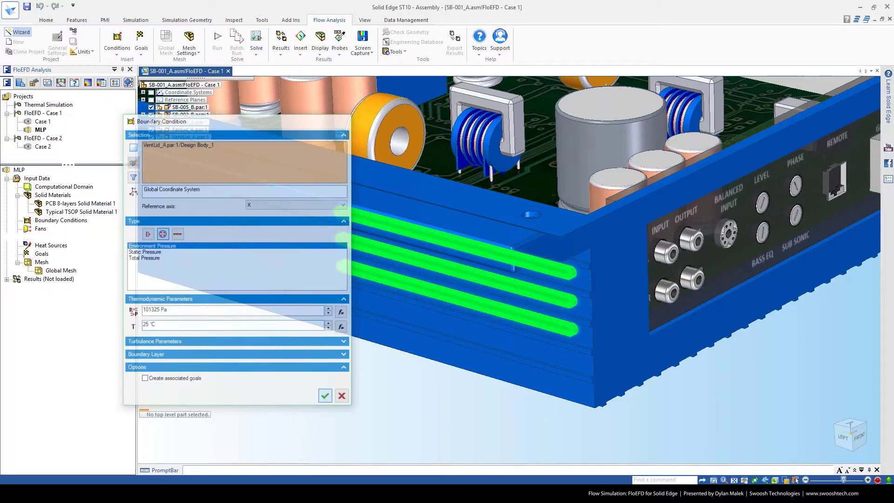
Examine the environment pressure arrows at the vent slots from inside the enclosure, as well as the fan opening at the opposite end.
scroll(396, 431, down, 5)
middle_drag(401, 413, 204, 388)
scroll(203, 388, up, 4)
middle_drag(222, 402, 274, 364)
scroll(277, 361, up, 3)
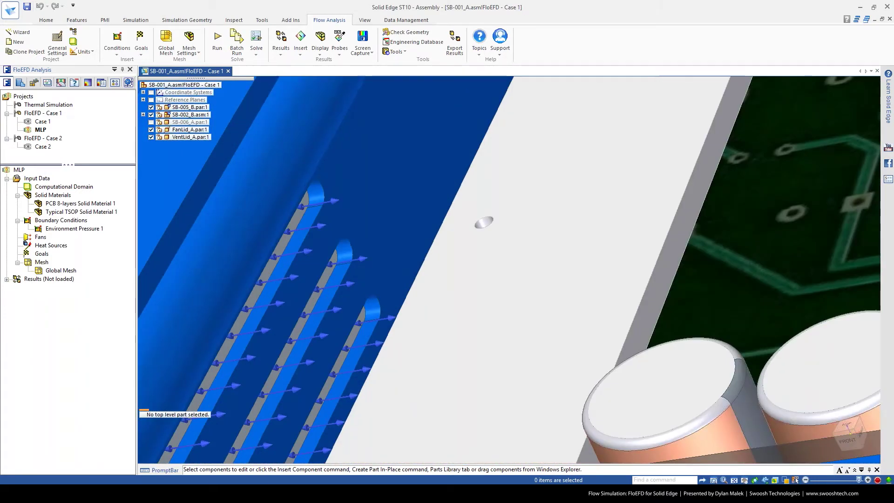
scroll(311, 362, down, 10)
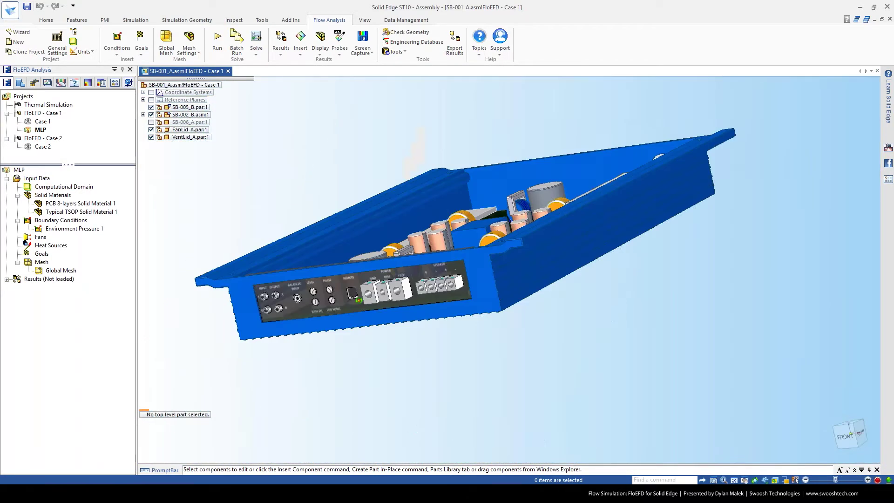
middle_drag(359, 301, 410, 342)
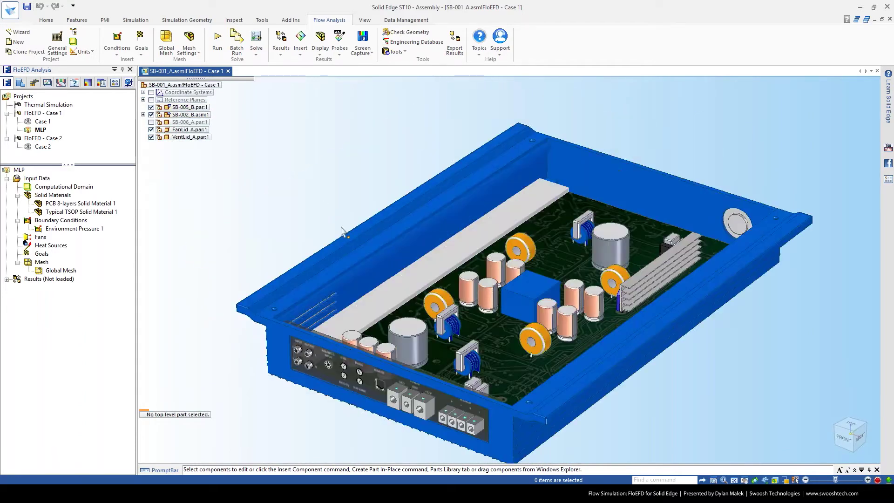
middle_drag(331, 205, 294, 208)
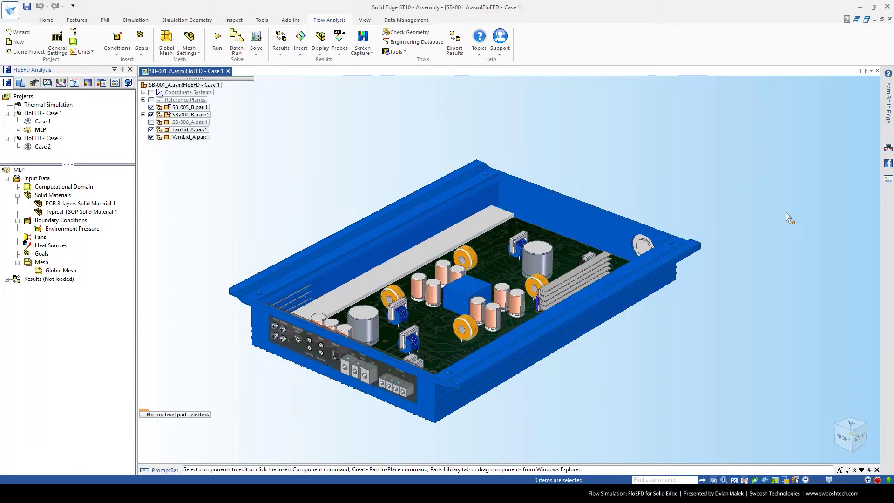
Start an External Inlet Fan on the inner ring-shaped face of FanLid_A.
middle_drag(355, 205, 428, 177)
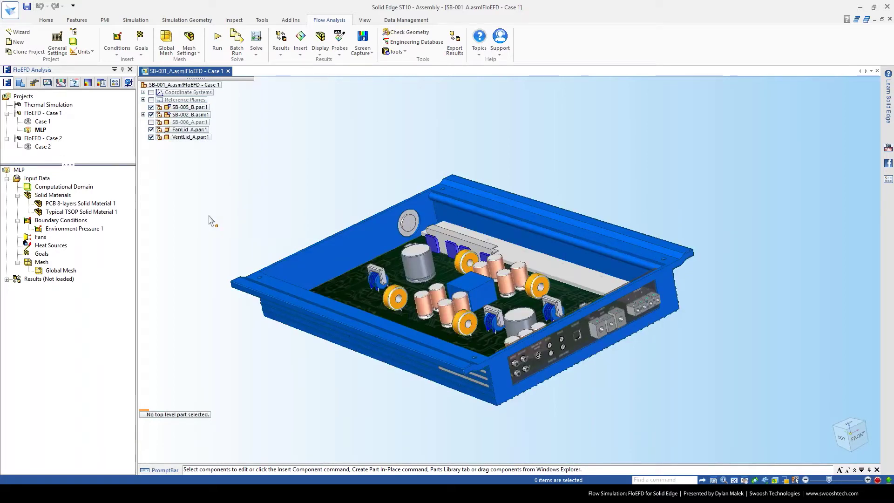
right_click(41, 240)
click(63, 246)
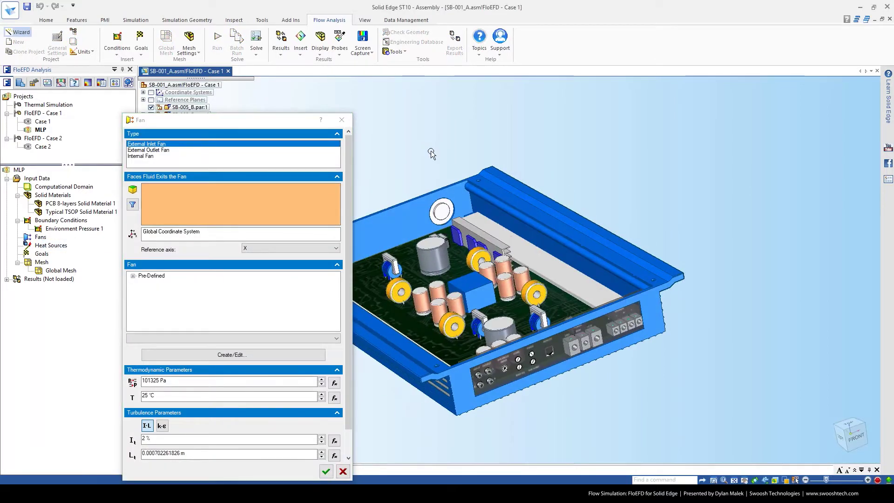
scroll(433, 158, up, 6)
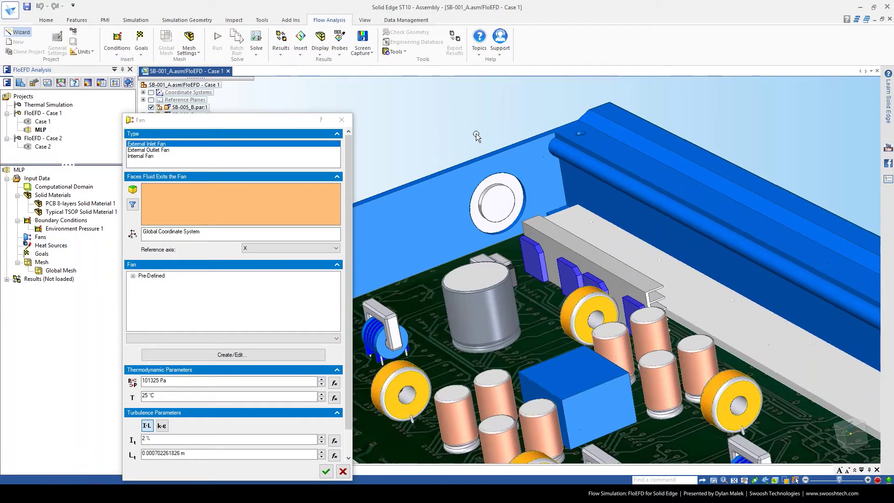
scroll(477, 156, up, 3)
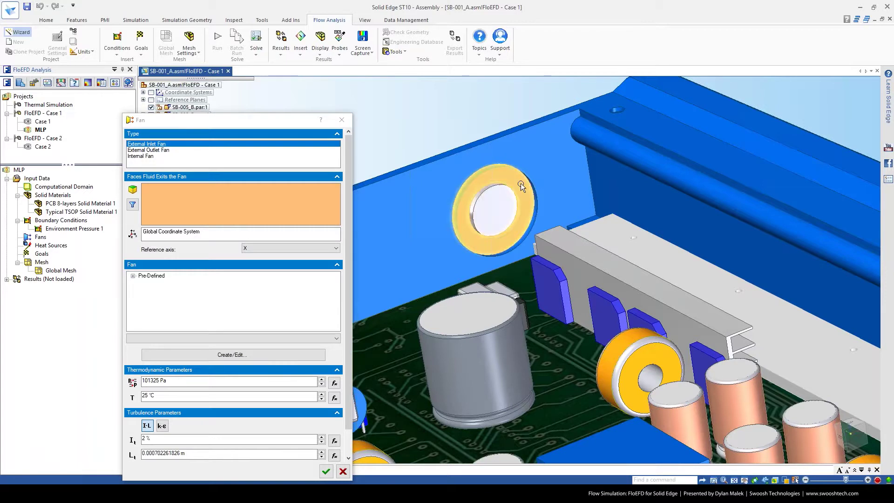
scroll(520, 183, up, 2)
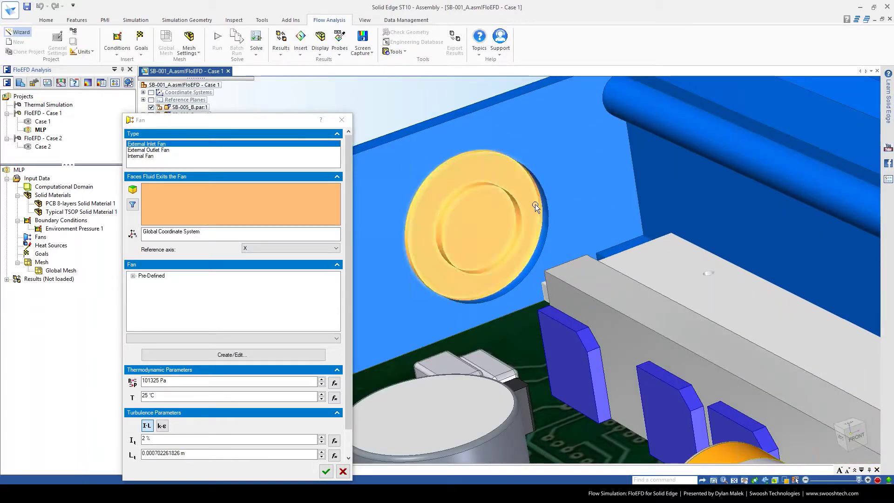
click(529, 193)
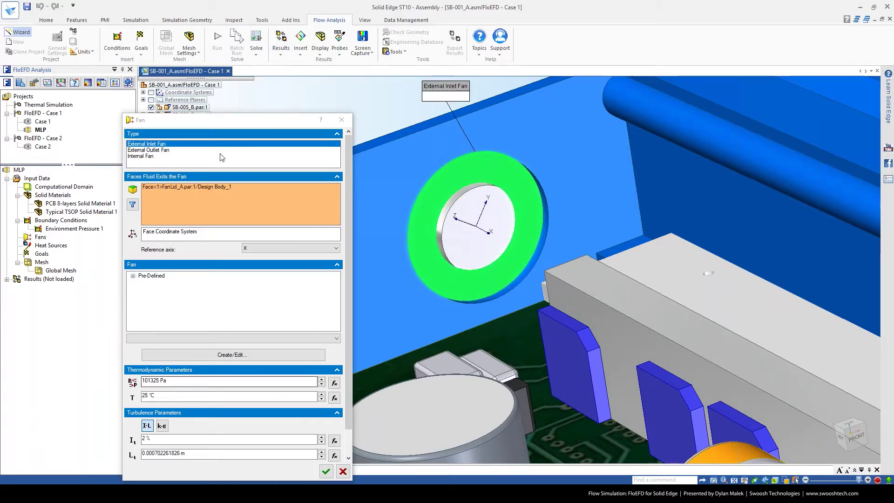
Assign the inlet fan the pre-defined Papst DC-Axial fan curve 612 from Series 600.
drag(222, 121, 212, 80)
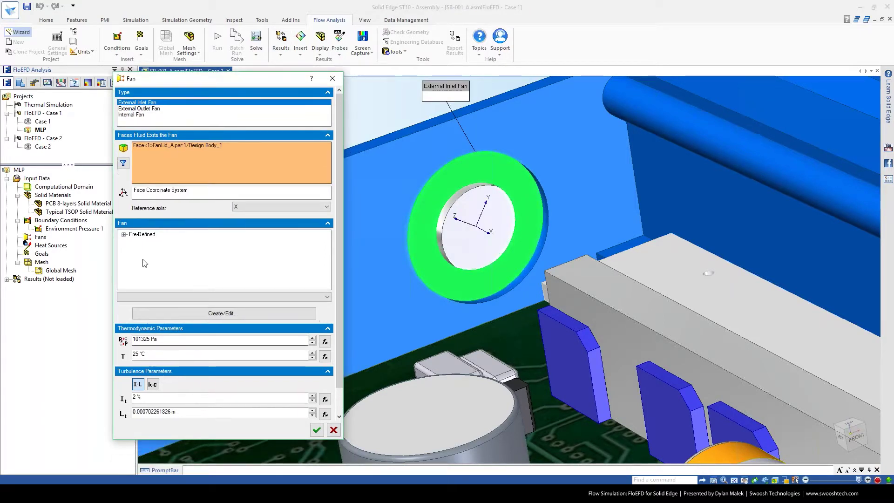
click(123, 234)
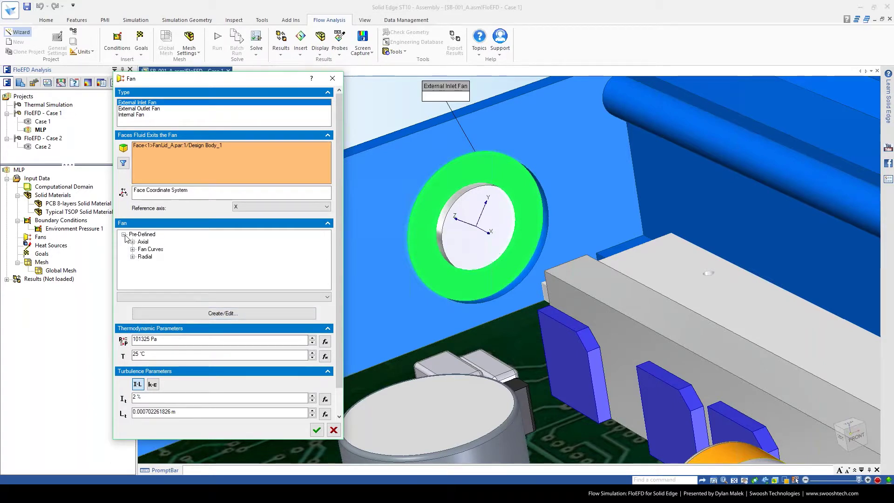
click(133, 250)
click(141, 256)
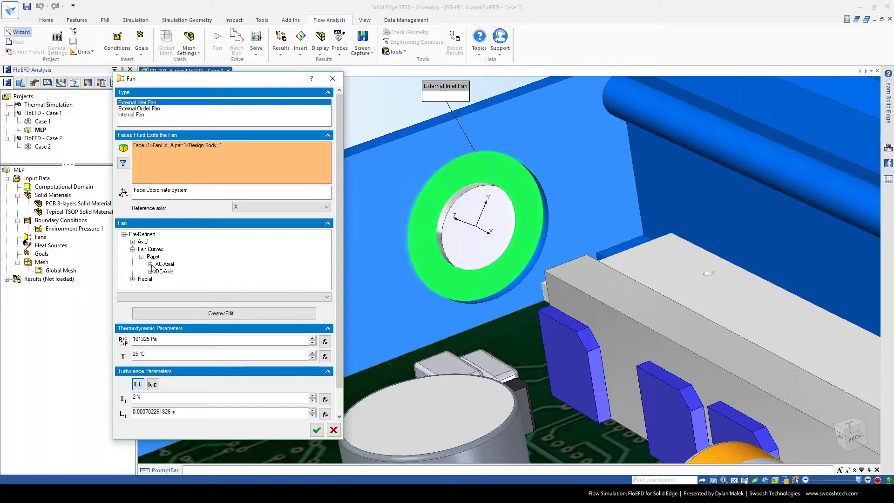
click(151, 271)
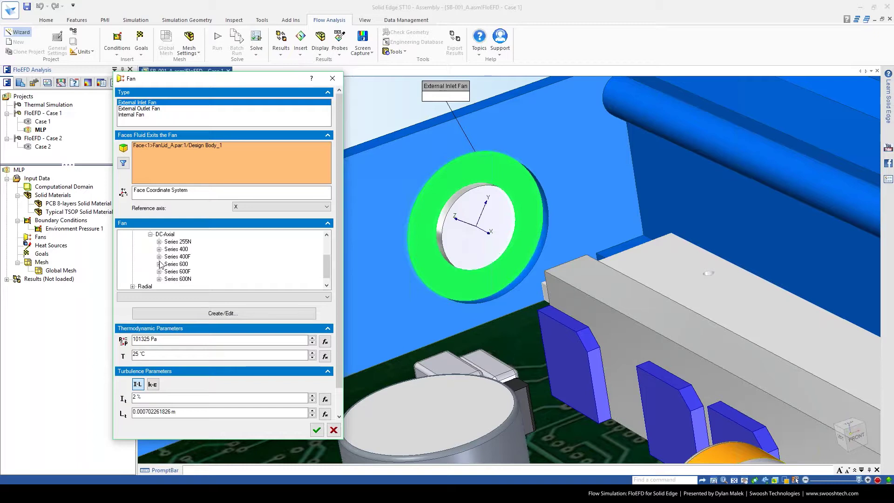
click(160, 264)
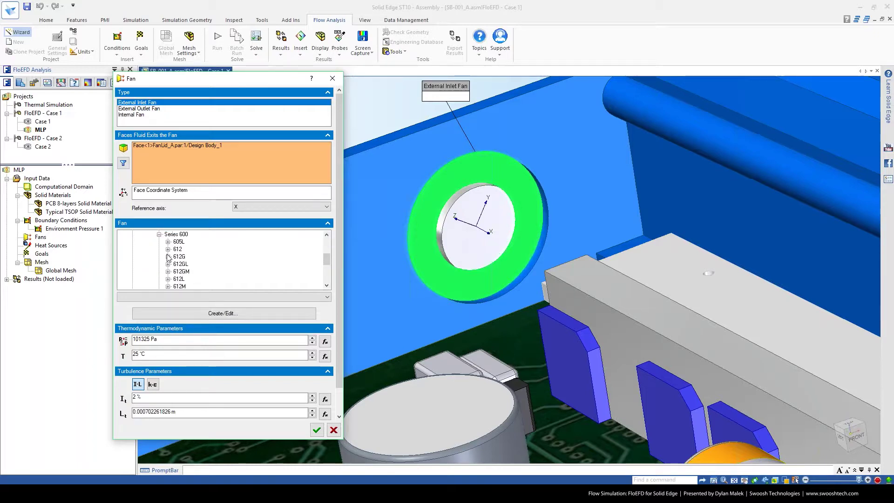
click(168, 250)
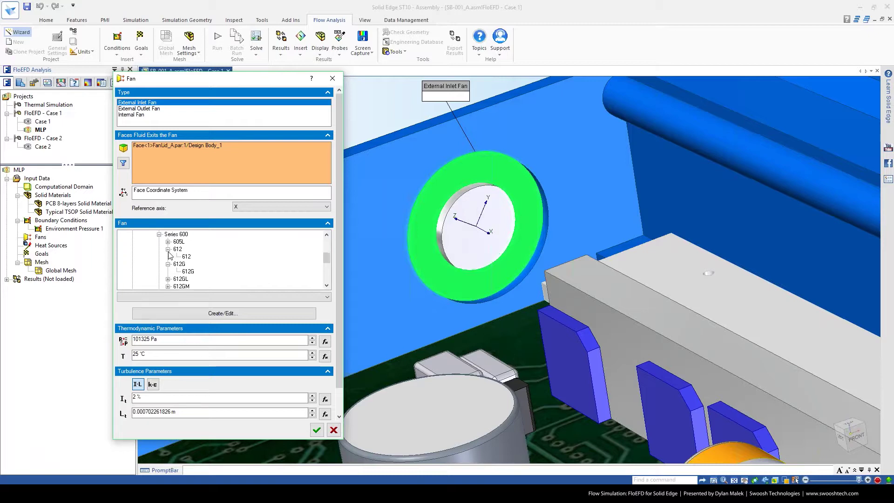
click(184, 256)
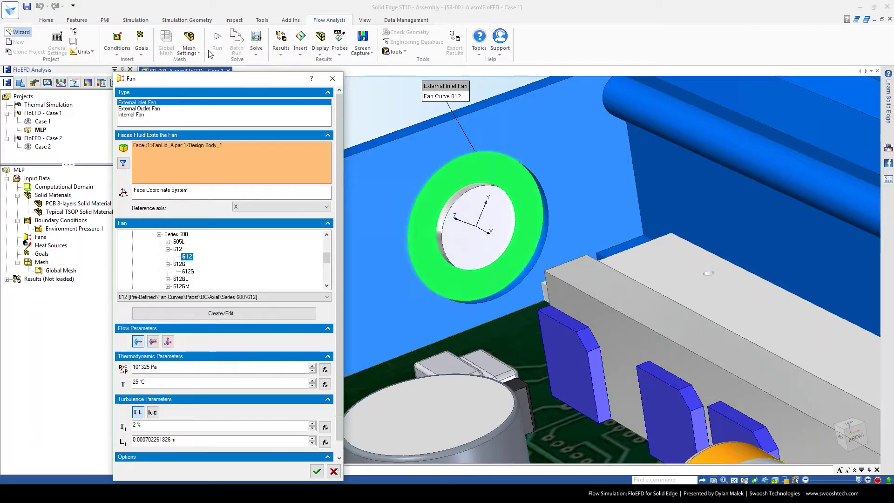
Give the inlet fan a swirl flow with an angular velocity of 1000 RPM and accept the fan definition.
drag(190, 79, 151, 32)
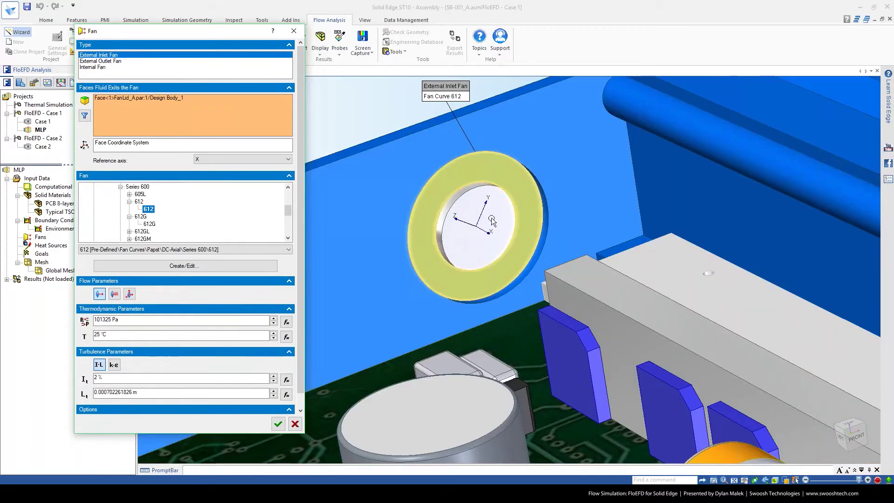
click(115, 294)
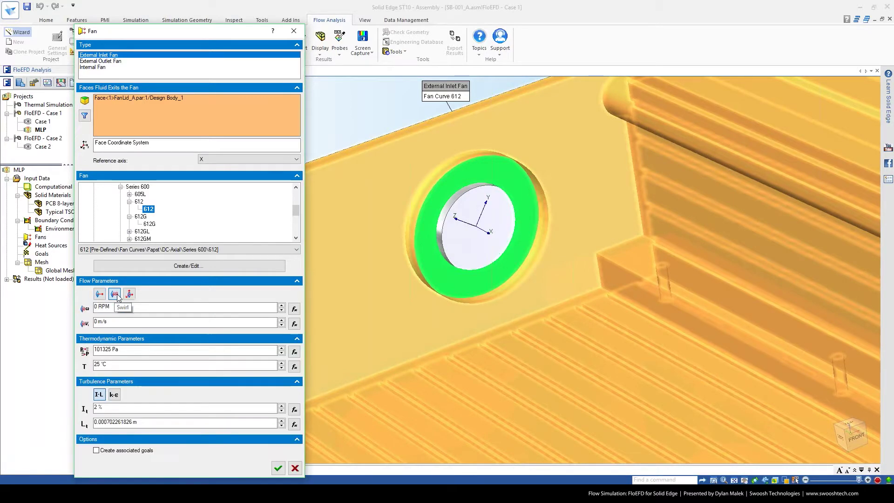
click(94, 309)
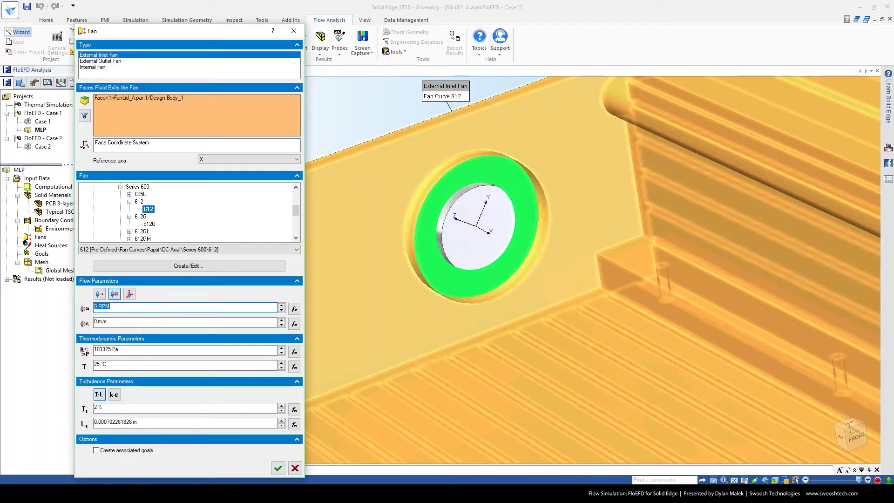
text(100)
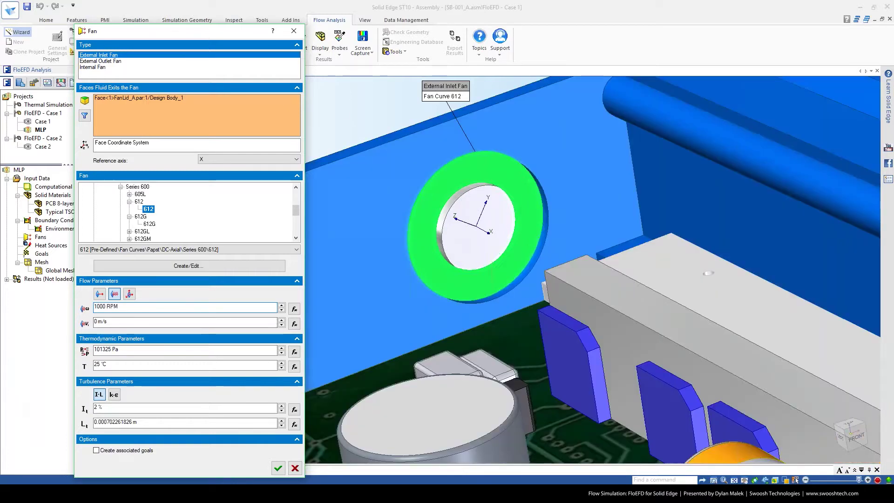
drag(156, 30, 153, 23)
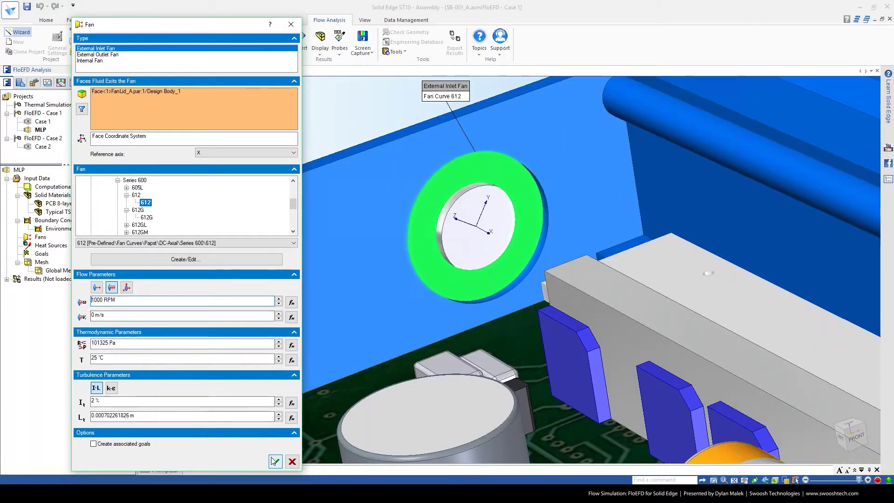
click(275, 462)
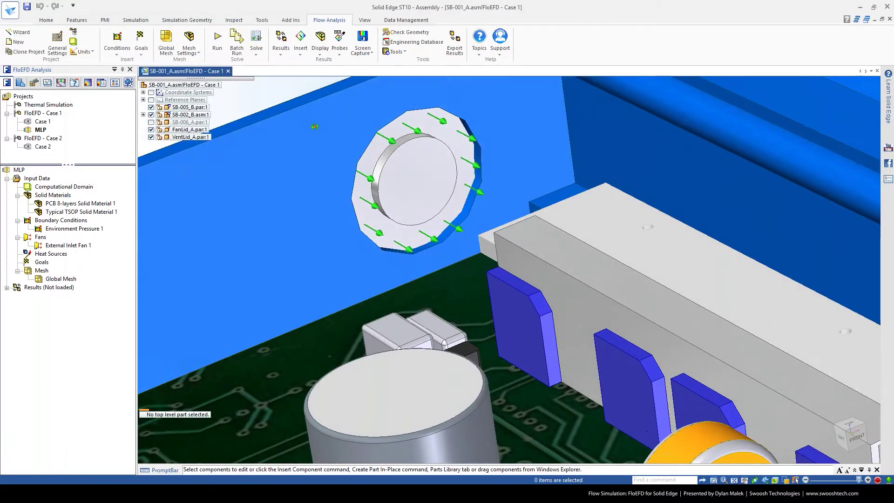
Examine the inlet fan's flow arrows up close, as well as the enclosure as a whole.
middle_drag(314, 127, 314, 100)
scroll(314, 100, up, 2)
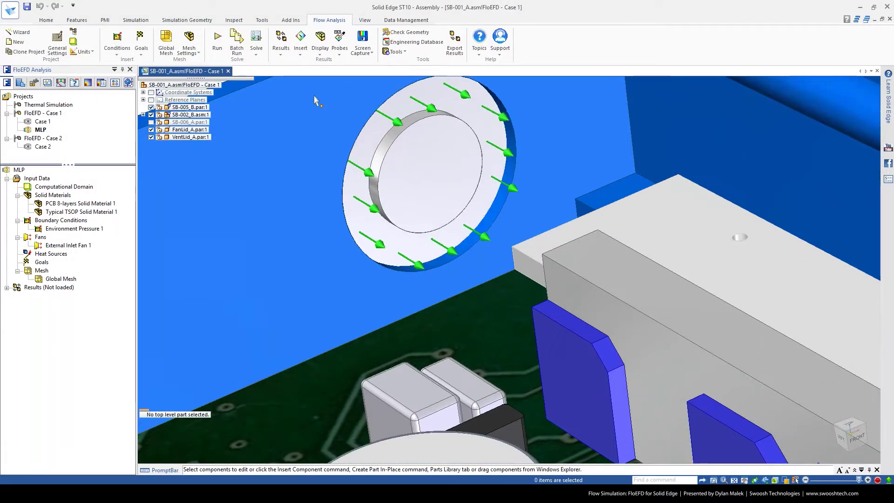
scroll(339, 112, down, 10)
middle_drag(517, 194, 515, 242)
mouse_move(416, 417)
middle_down()
mouse_move(391, 425)
mouse_move(412, 394)
mouse_move(405, 418)
middle_up()
scroll(294, 221, up, 2)
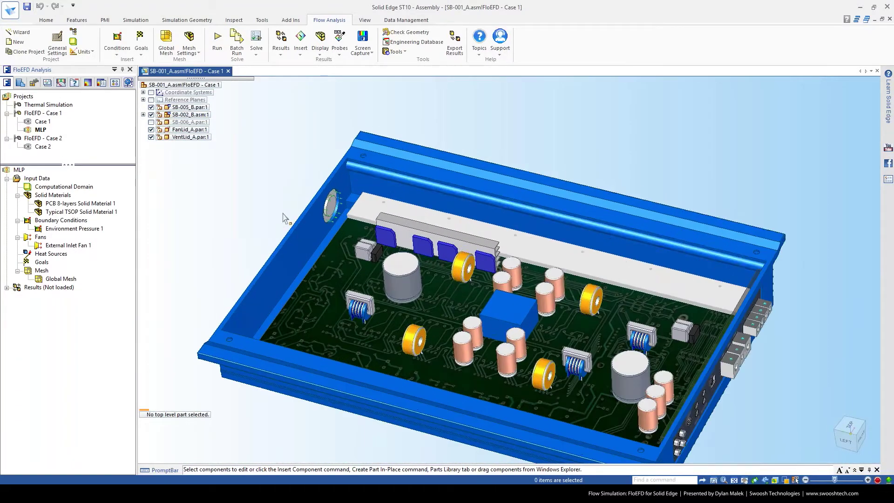
shift+middle_drag(191, 229, 162, 229)
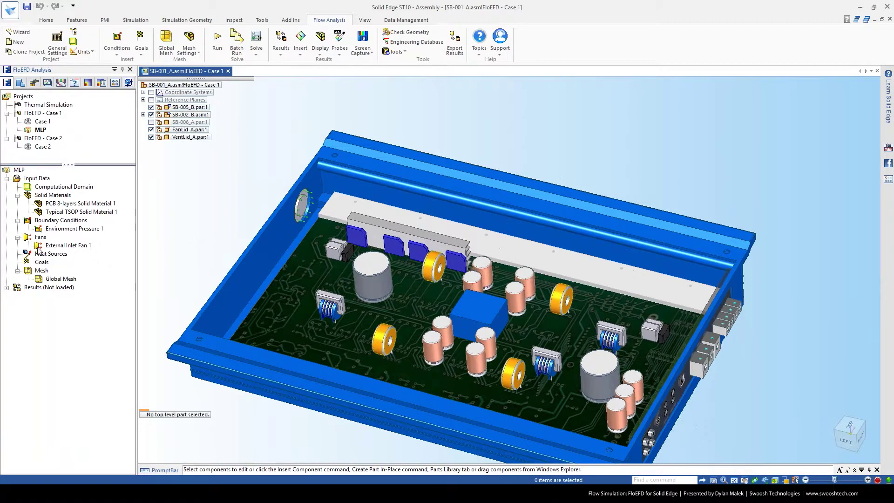
right_click(52, 254)
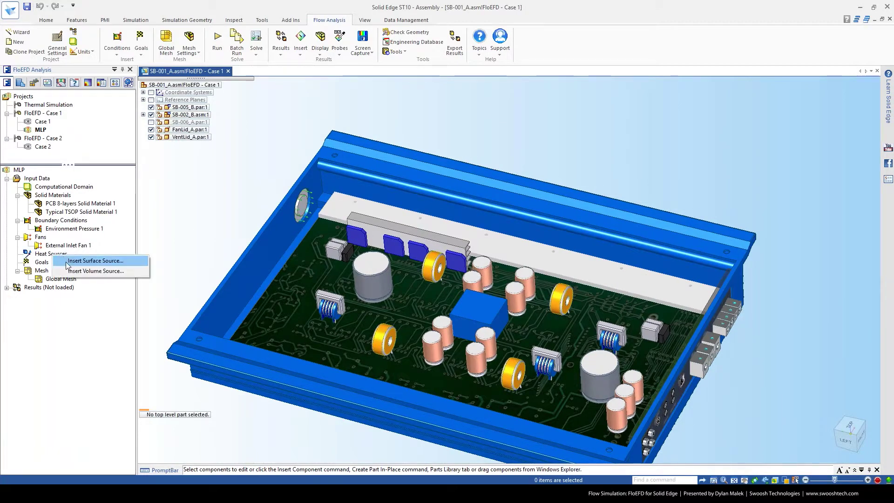
click(89, 260)
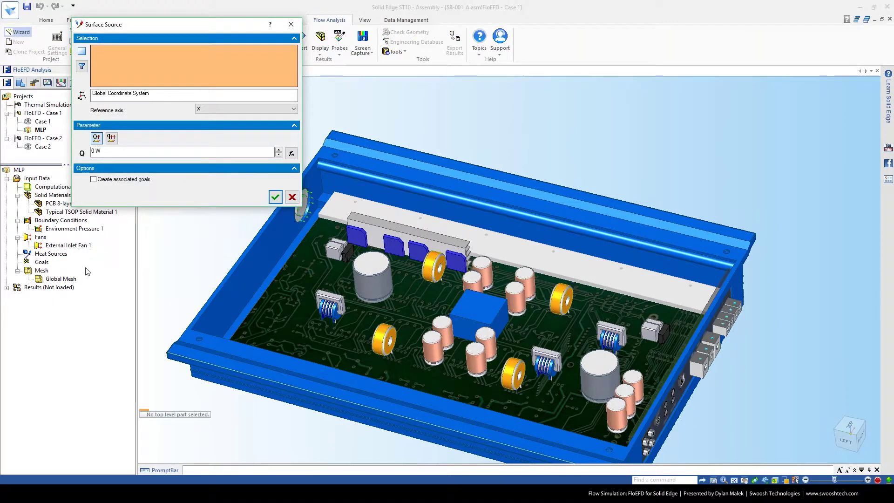
click(291, 24)
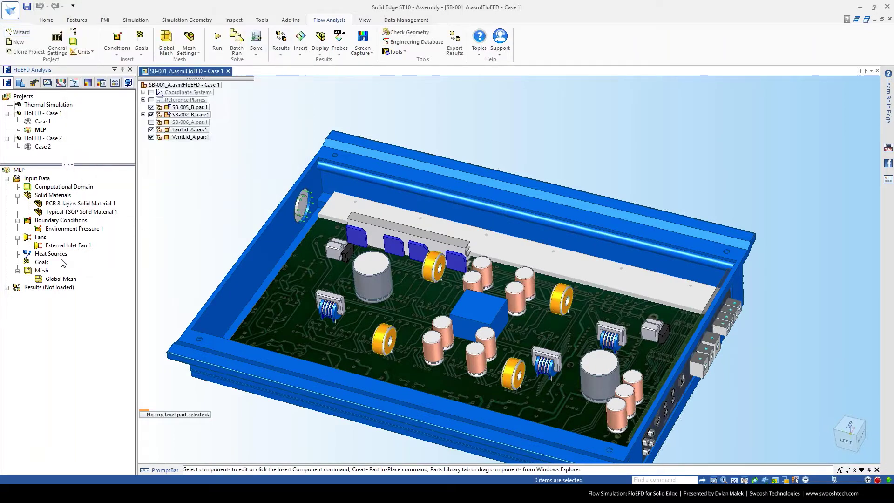
Add a volume heat source with a 220 W heat generation rate on the circuit board body assigned the PCB 8-layers material.
right_click(59, 259)
click(79, 272)
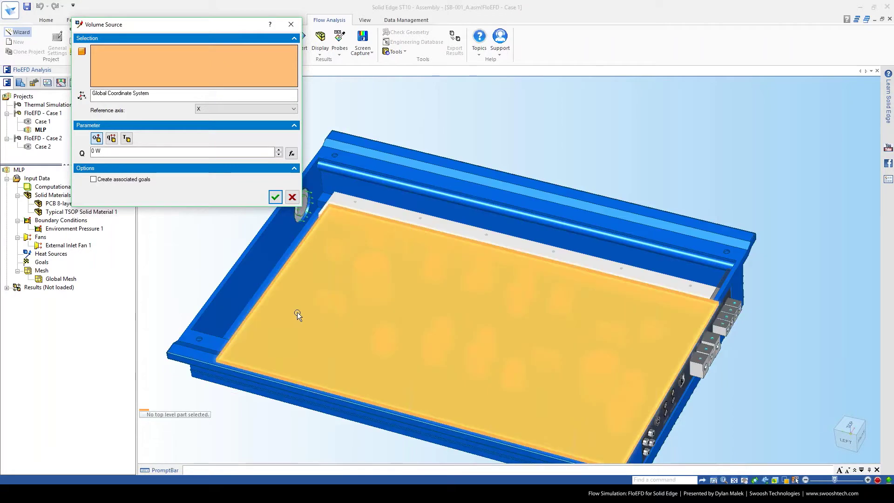
click(56, 204)
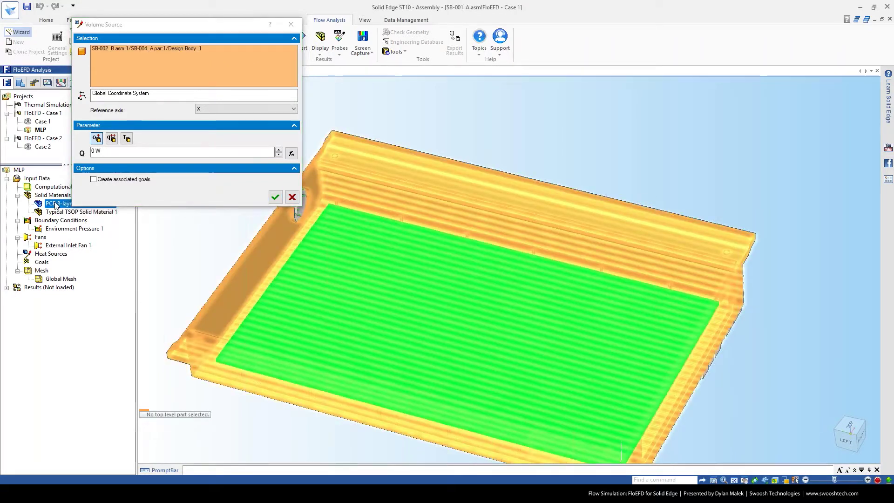
click(92, 153)
double_click(93, 152)
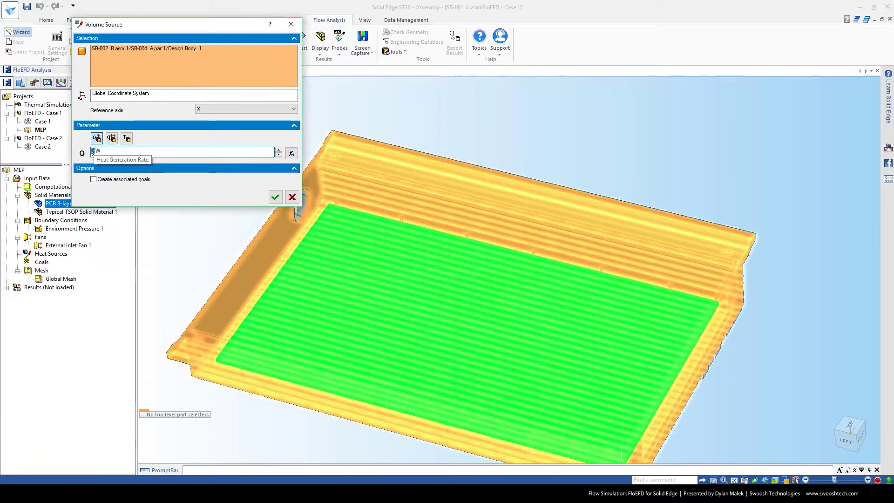
text(220)
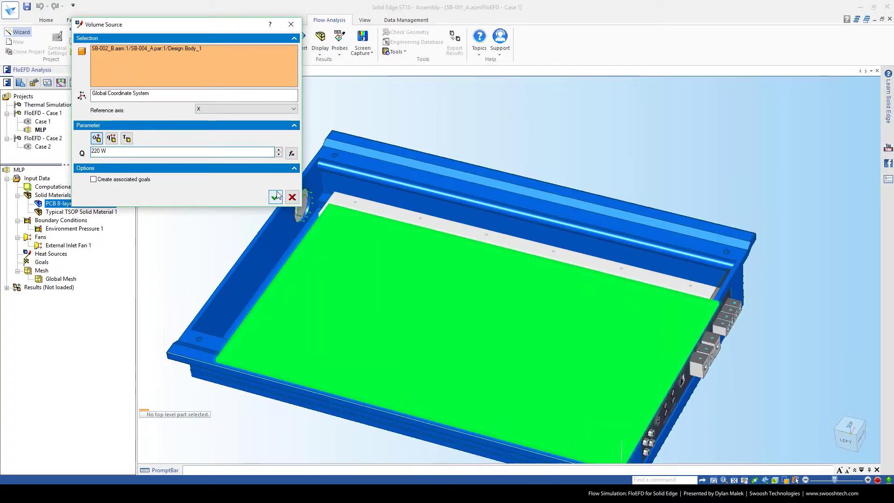
click(275, 197)
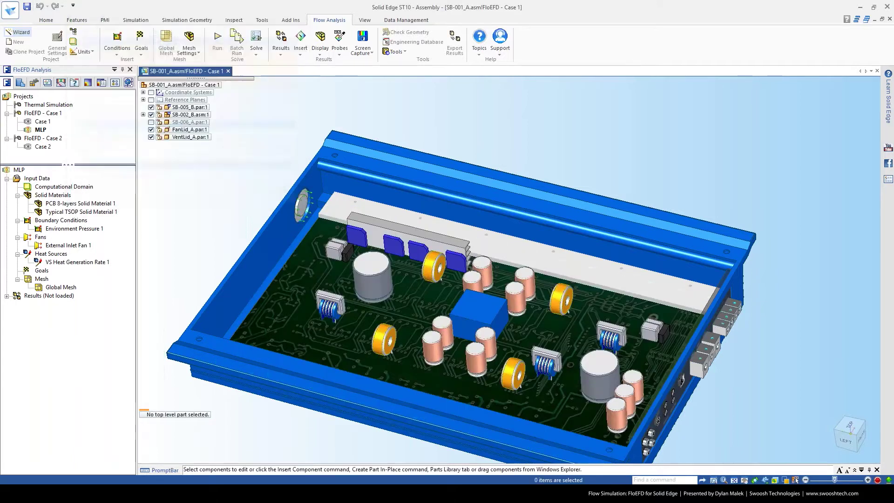
Add a second volume heat source with a 20 W heat generation rate on the four chips assigned the Typical TSOP material.
middle_drag(176, 206, 231, 221)
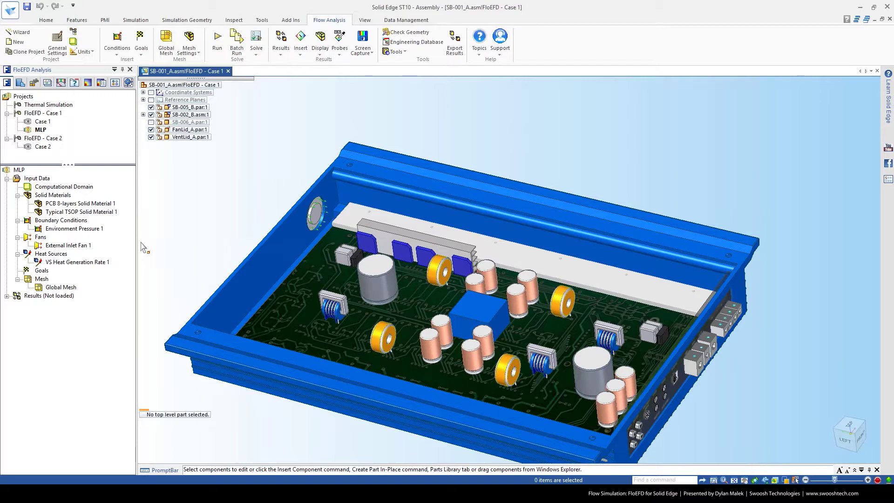
right_click(53, 251)
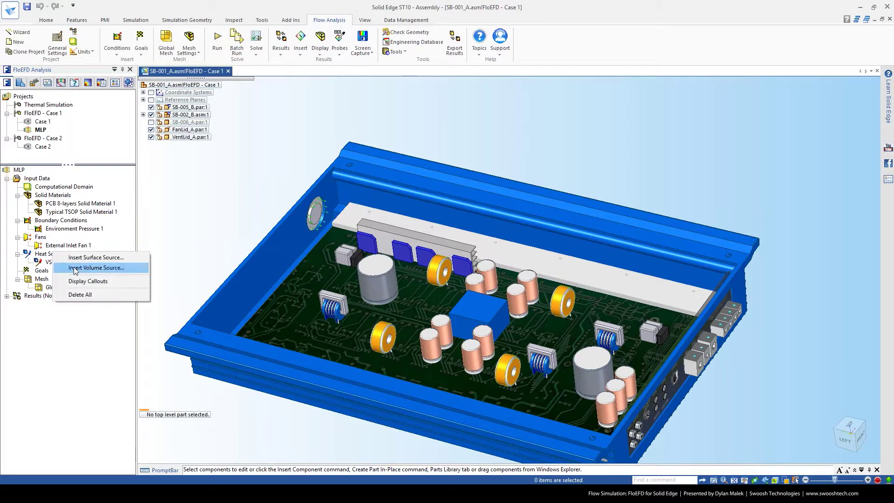
click(194, 244)
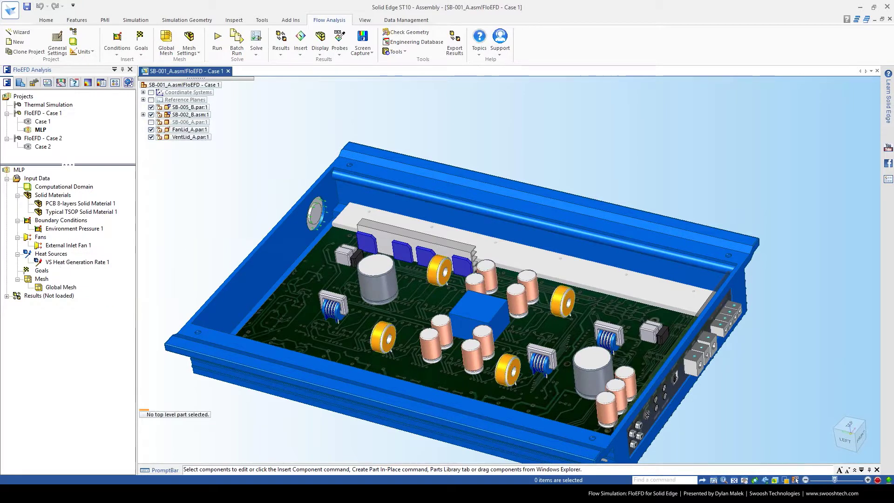
right_click(57, 256)
click(74, 272)
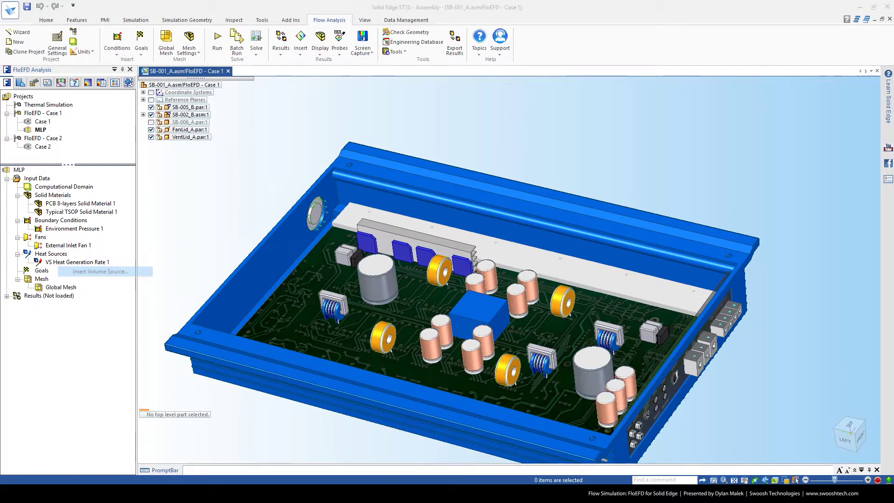
click(63, 213)
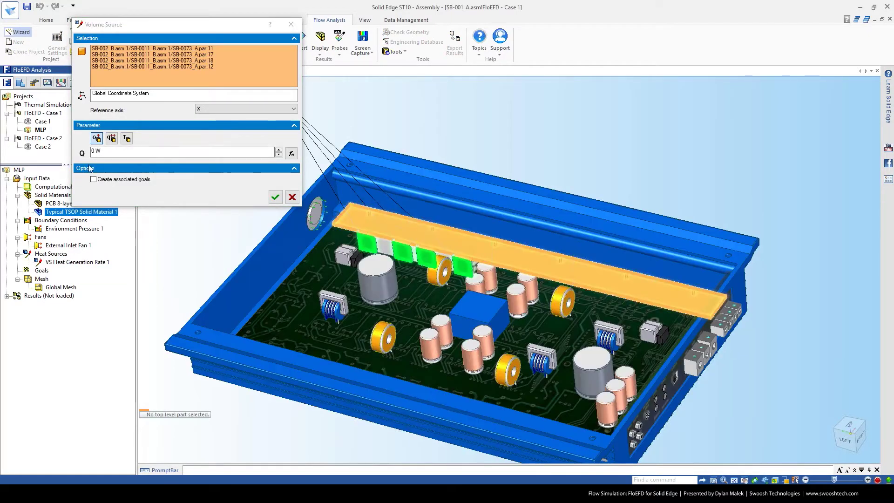
double_click(92, 152)
text(20)
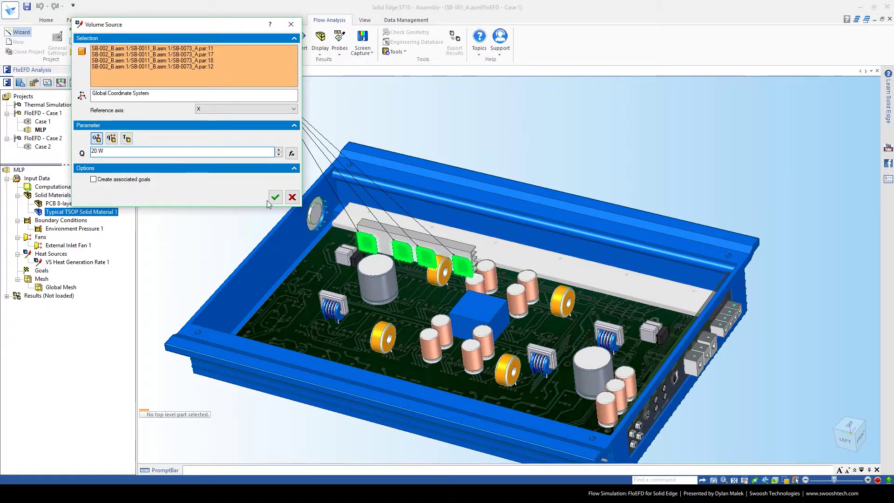
click(275, 197)
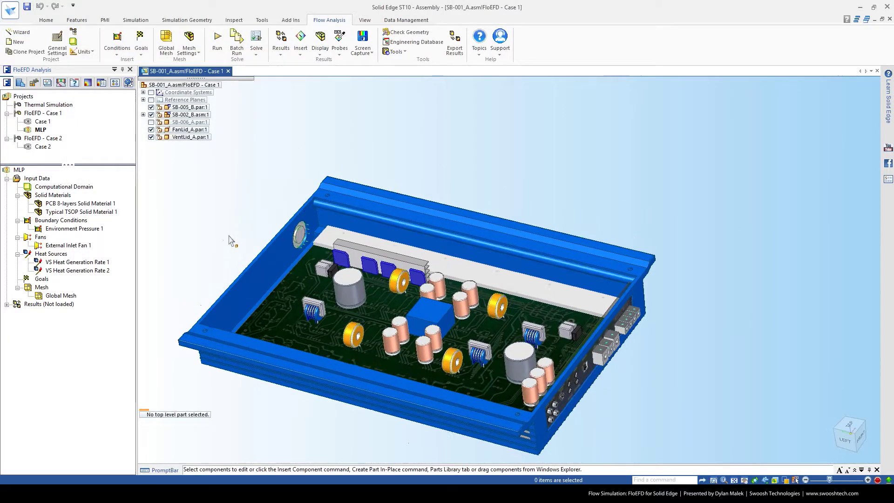
Rename the circuit board's heat source, VS Heat Generation Rate 1, as PCB.
click(86, 207)
click(76, 263)
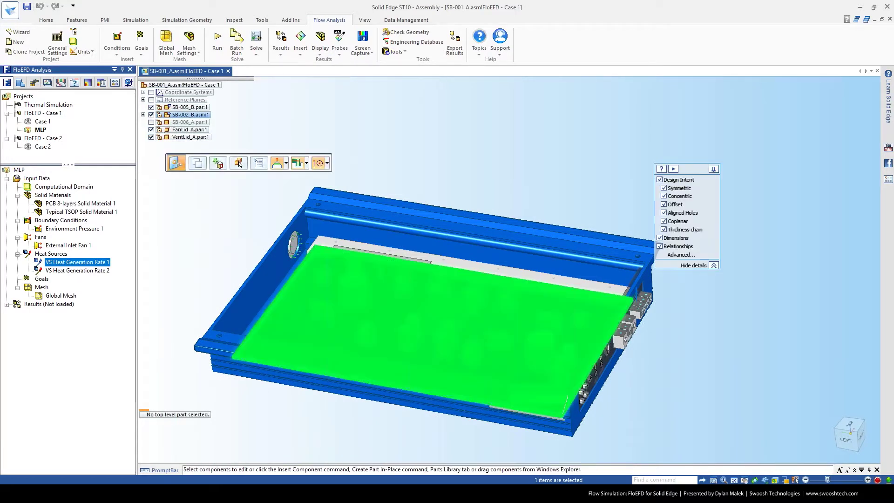
click(96, 262)
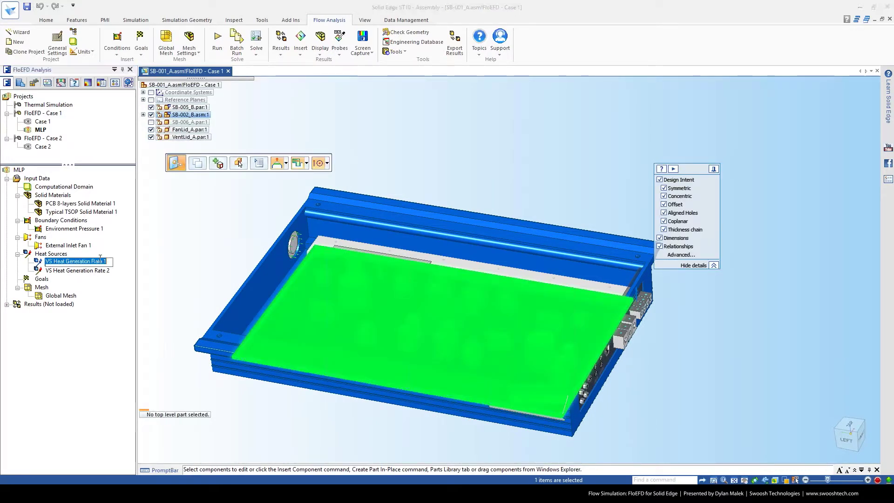
text(P)
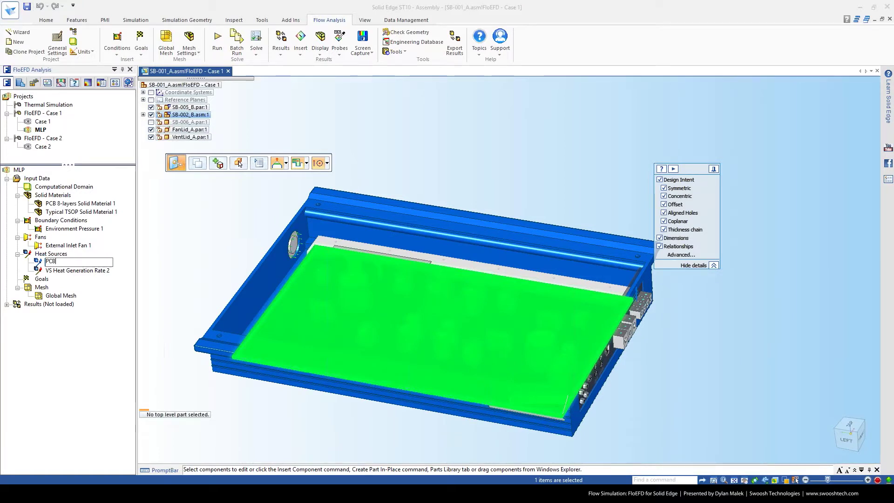
text(CB)
key(Return)
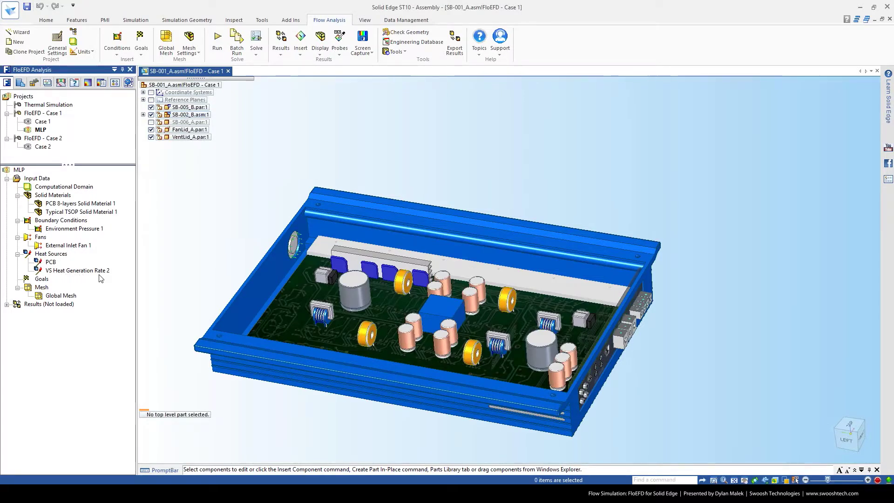
Rename the chips' heat source, VS Heat Generation Rate 2, as Transistors.
click(70, 270)
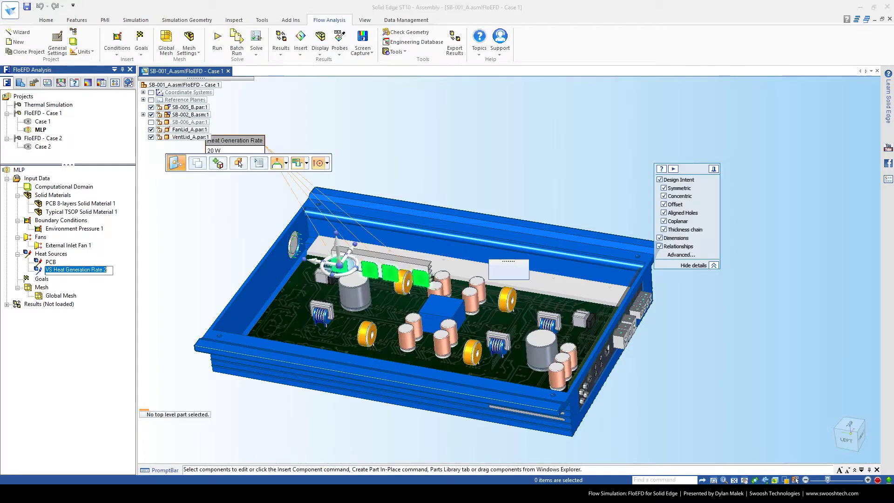
click(71, 269)
text(Transistors)
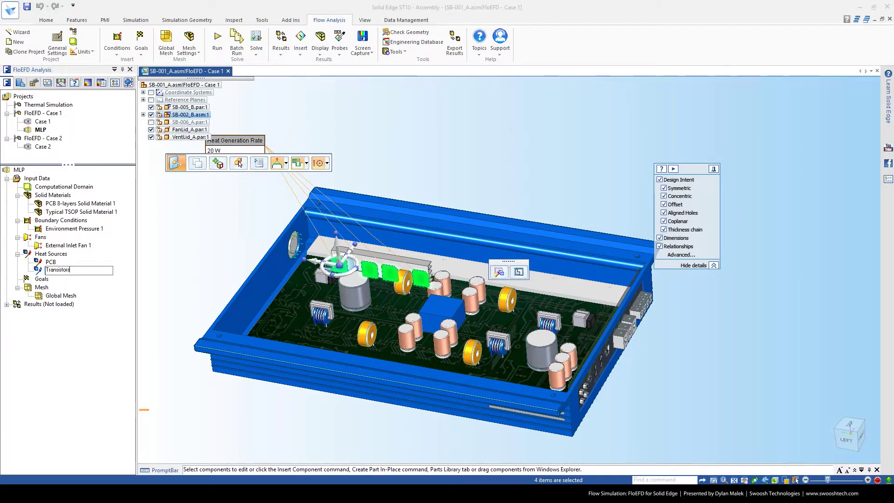
click(181, 283)
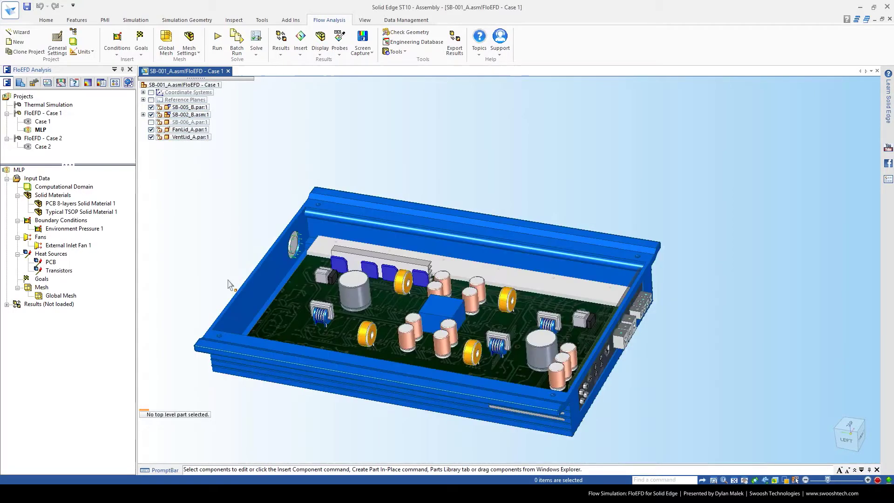
Add volume goals for the average and maximum Temperature (Solid) of the four chips assigned the Typical TSOP material.
shift+middle_drag(233, 279, 254, 246)
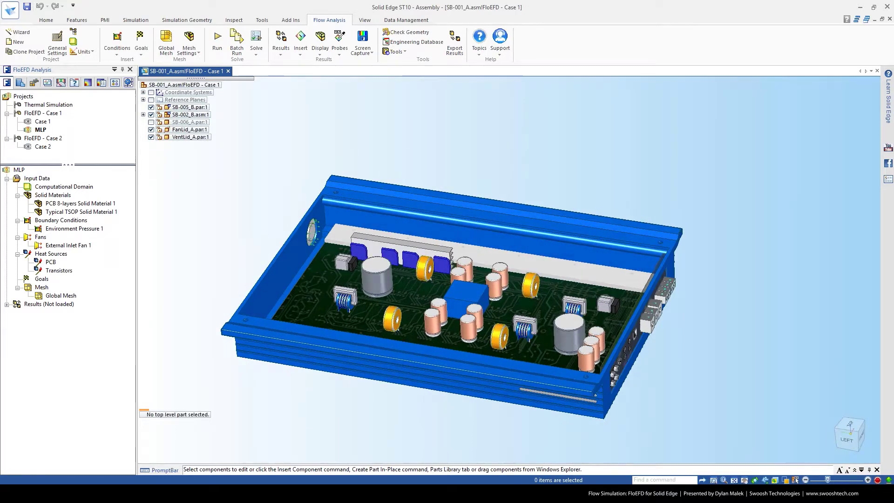
middle_drag(260, 240, 245, 243)
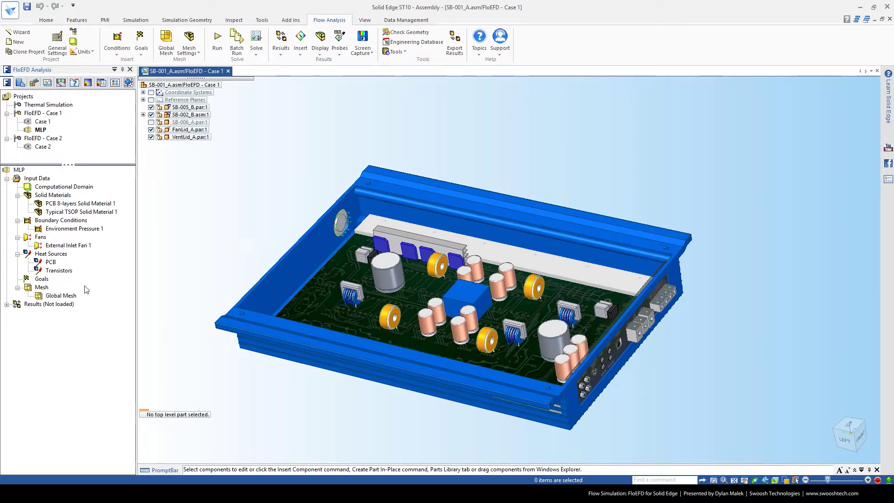
right_click(40, 280)
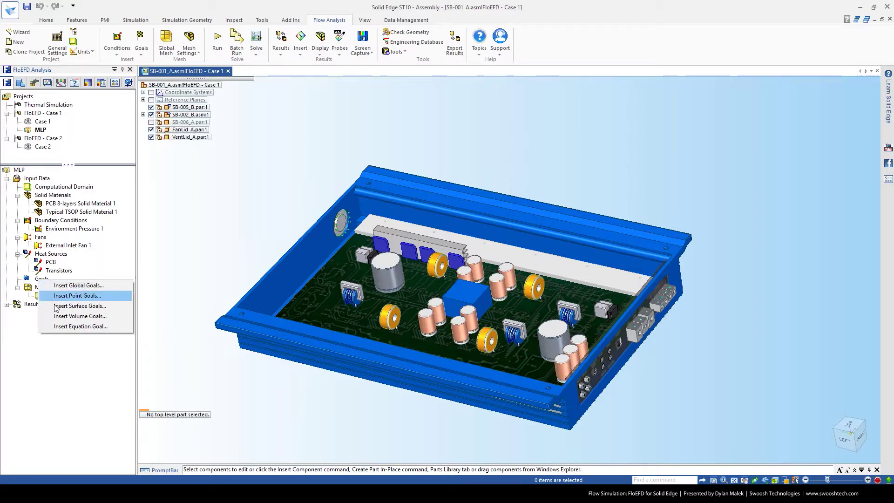
click(74, 316)
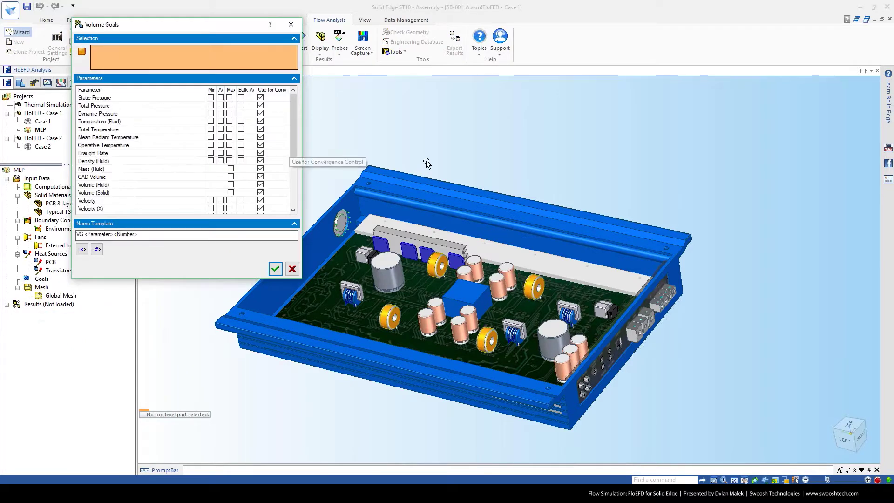
shift+middle_drag(422, 171, 476, 182)
drag(226, 25, 228, 94)
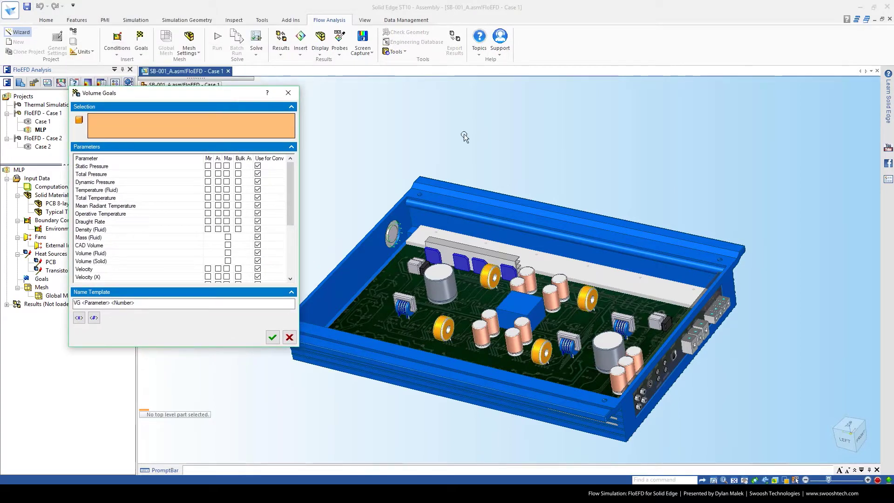
click(49, 213)
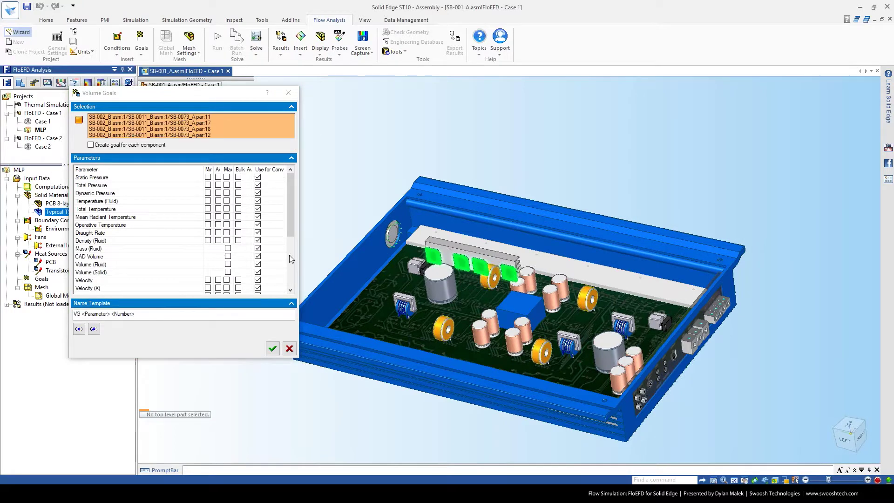
drag(293, 197, 292, 253)
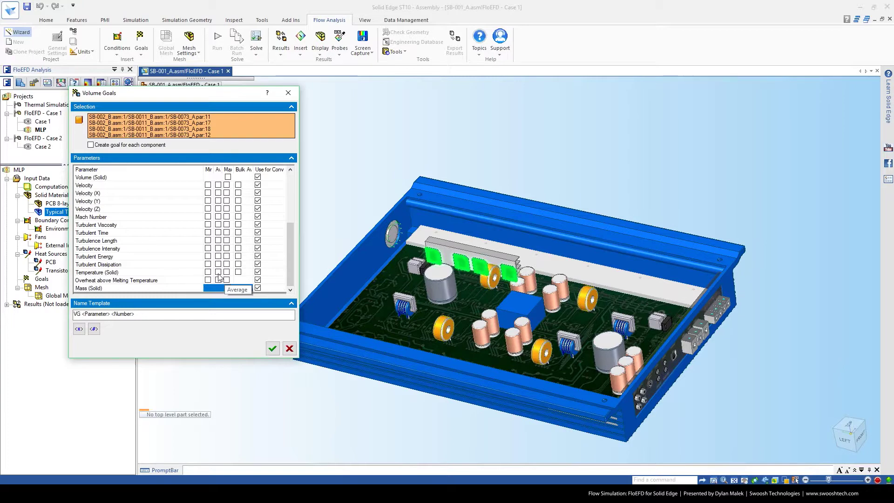
click(218, 272)
click(227, 272)
drag(203, 173, 234, 168)
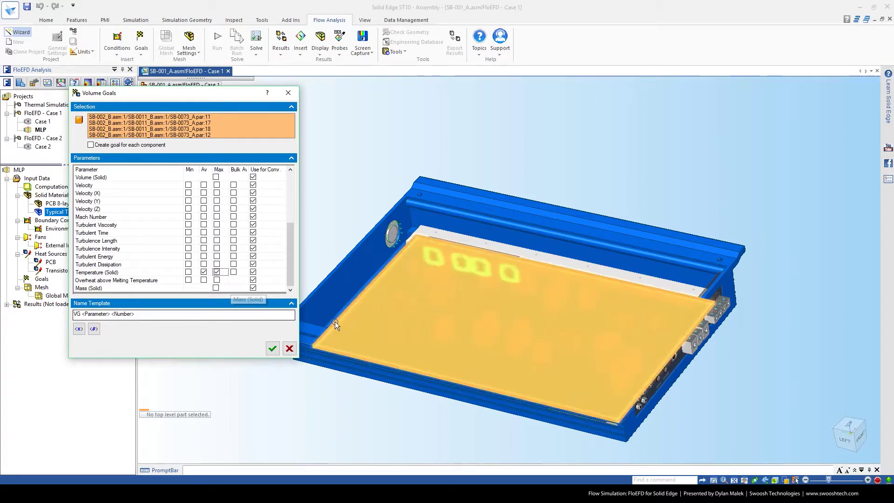
click(272, 350)
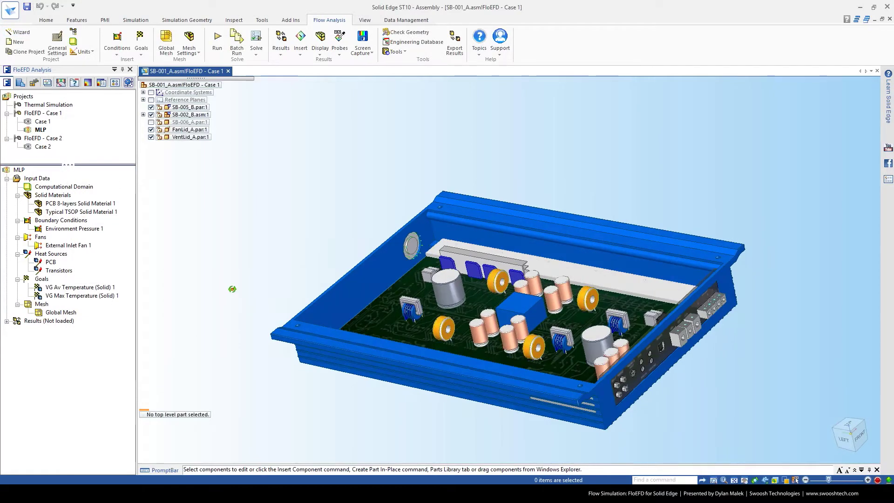
Add a surface goal for the Volume Flow Rate on the fan lid's ring-shaped inner face.
right_click(43, 283)
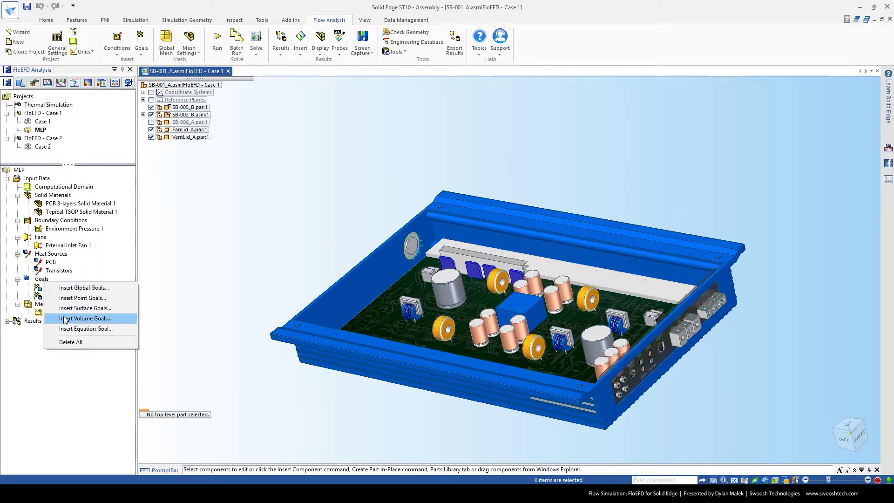
click(77, 308)
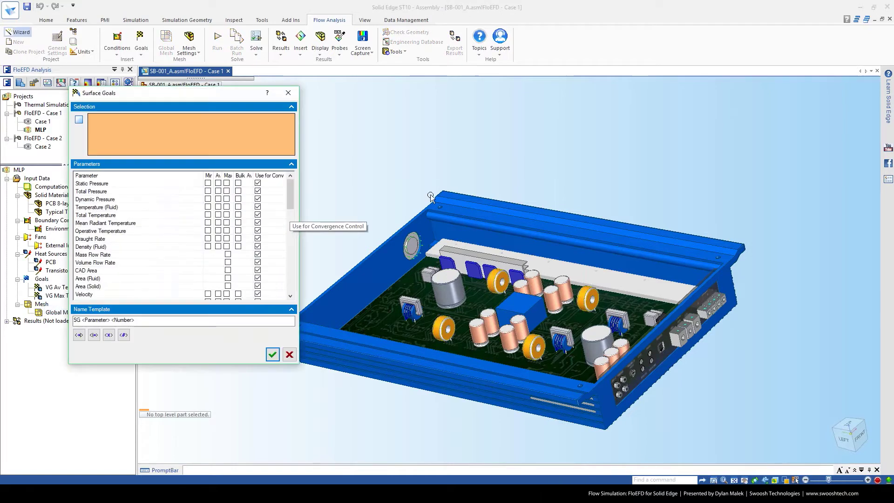
scroll(421, 234, up, 5)
scroll(421, 234, up, 2)
click(394, 235)
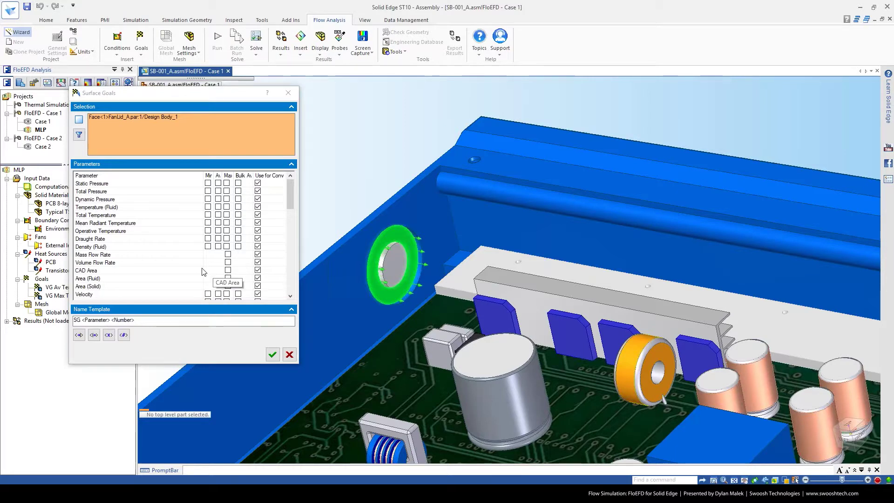
click(227, 262)
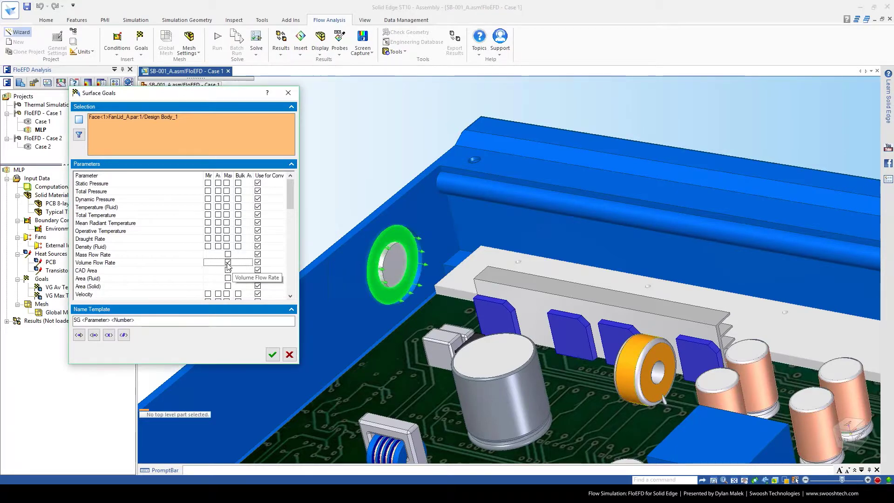
click(272, 355)
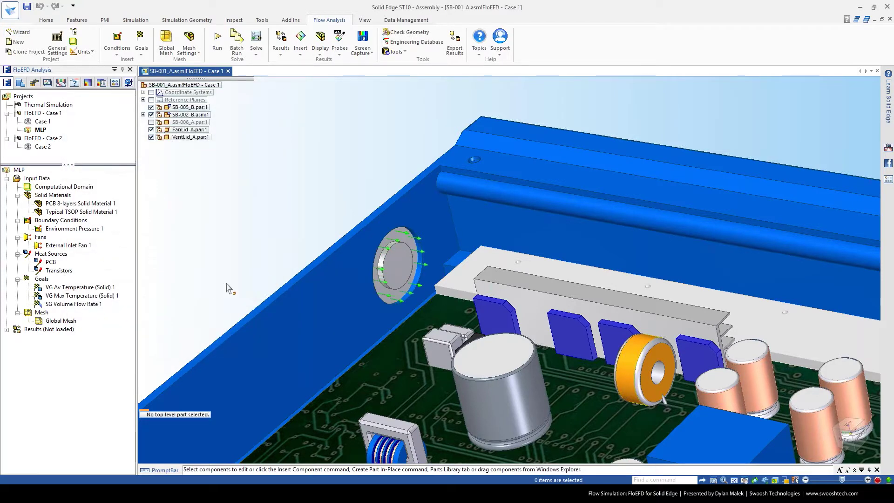
Examine the manual options of the global mesh settings and return the mesh type to Automatic.
scroll(227, 288, down, 3)
middle_drag(279, 249, 361, 178)
scroll(279, 205, down, 2)
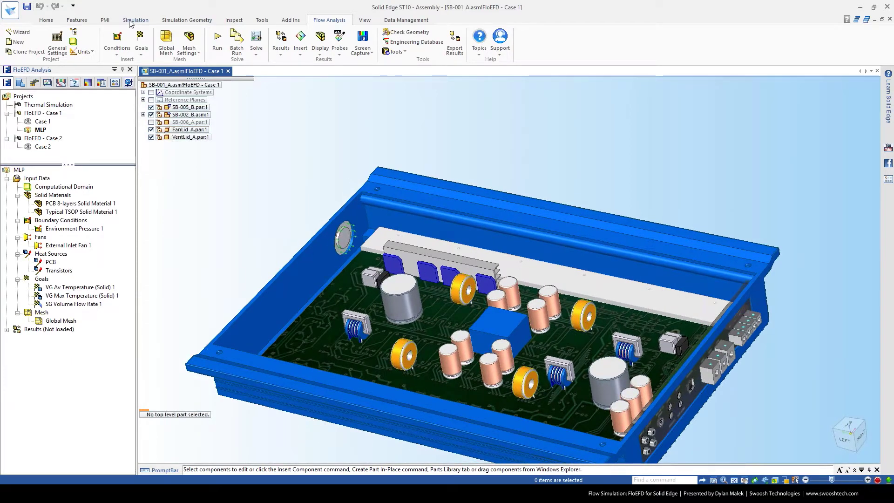
right_click(45, 319)
click(70, 321)
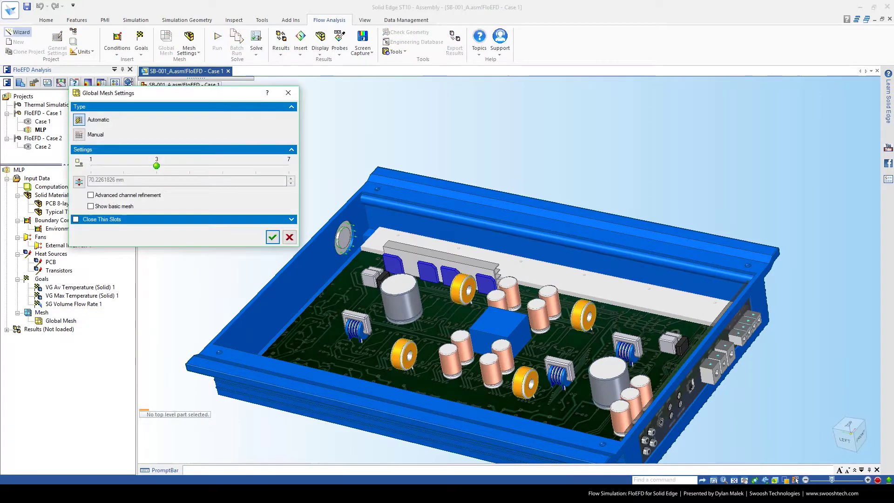
drag(204, 98, 307, 77)
click(181, 115)
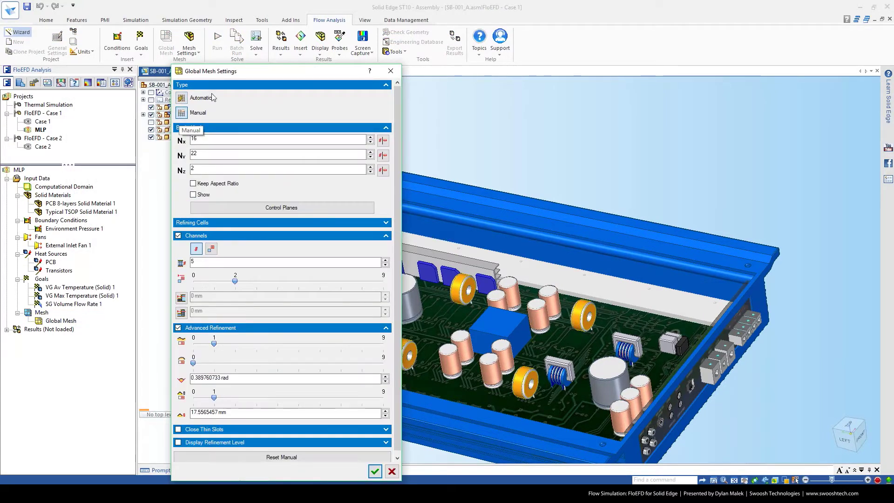
drag(244, 74, 236, 33)
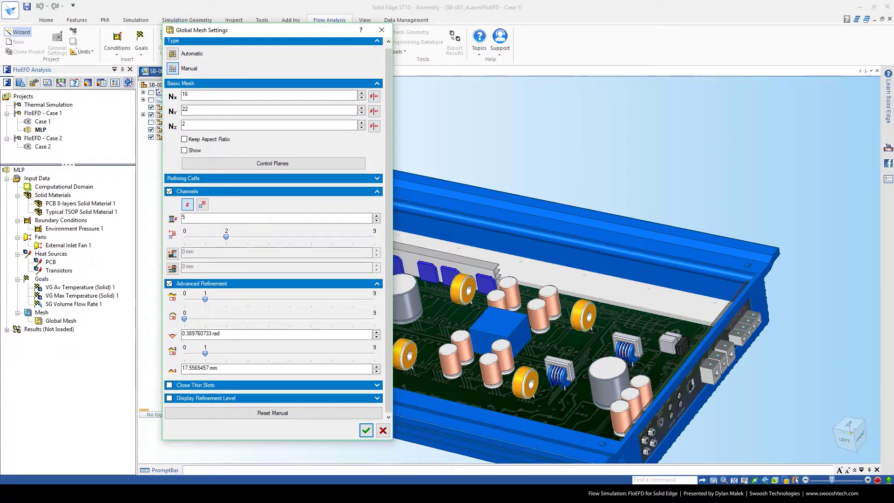
scroll(259, 85, up, 1)
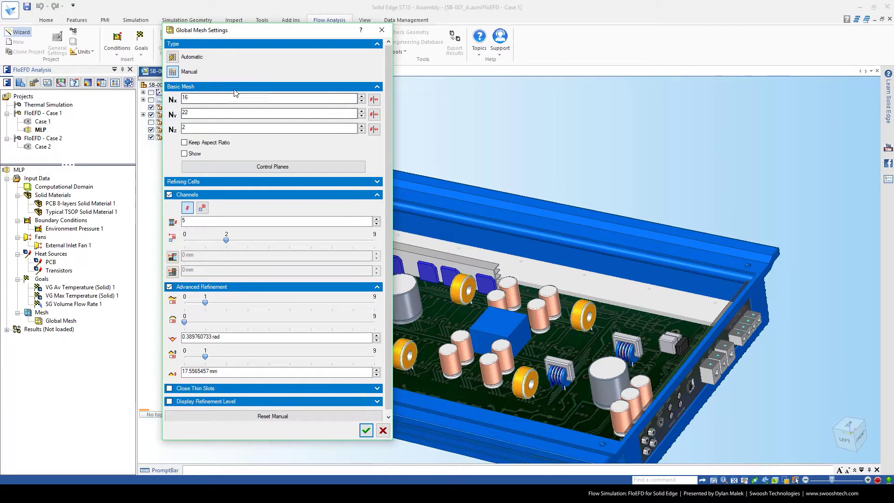
click(173, 57)
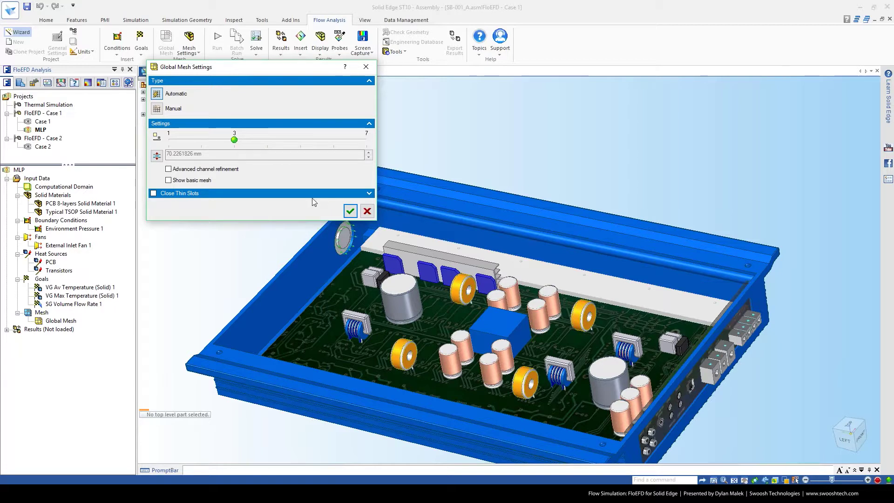
click(350, 212)
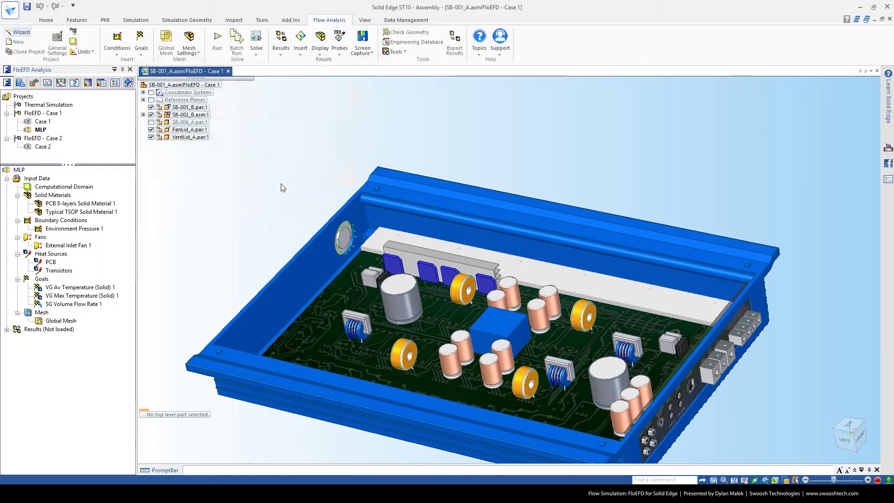
Run a new calculation of the MLP project on this computer using 6 CPUs.
click(222, 51)
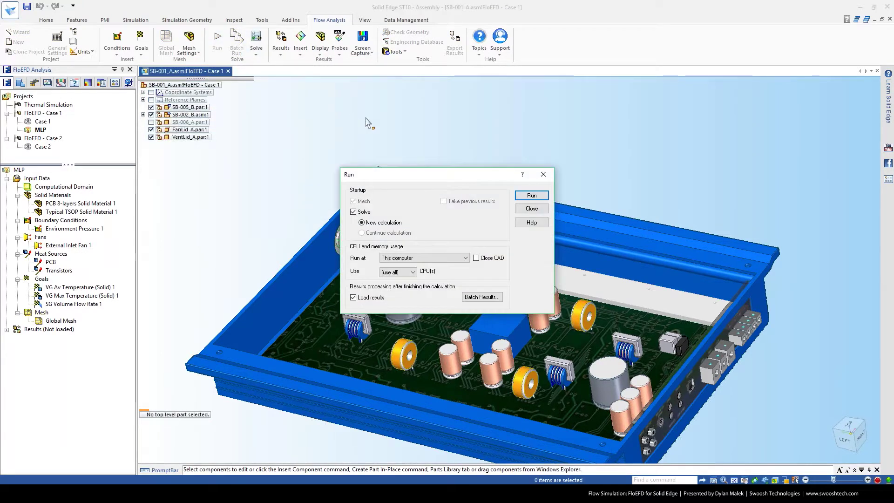
click(448, 260)
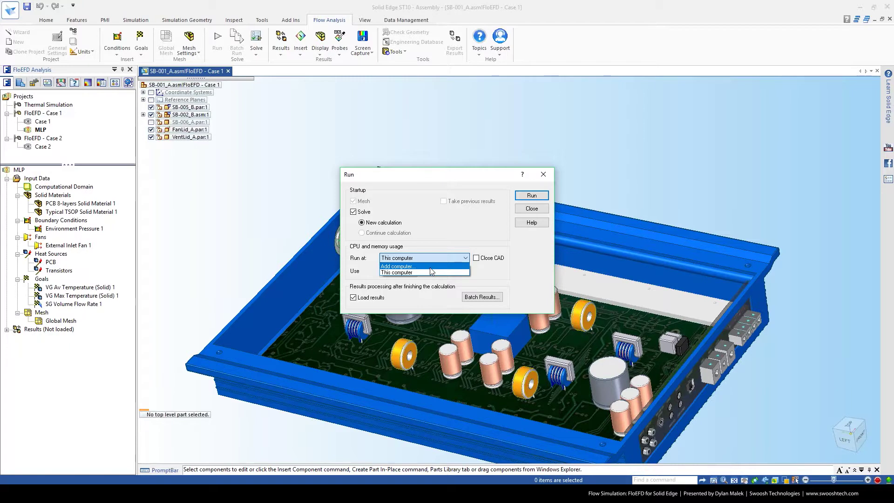
click(429, 272)
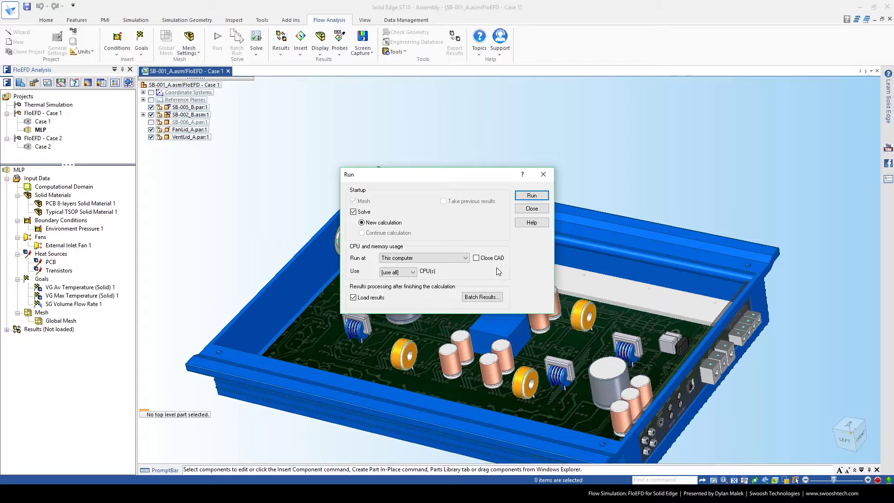
click(398, 272)
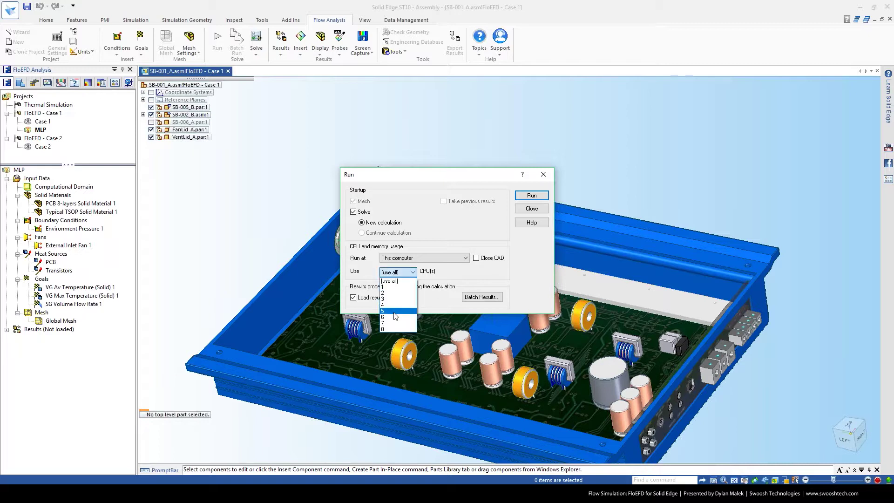
click(390, 318)
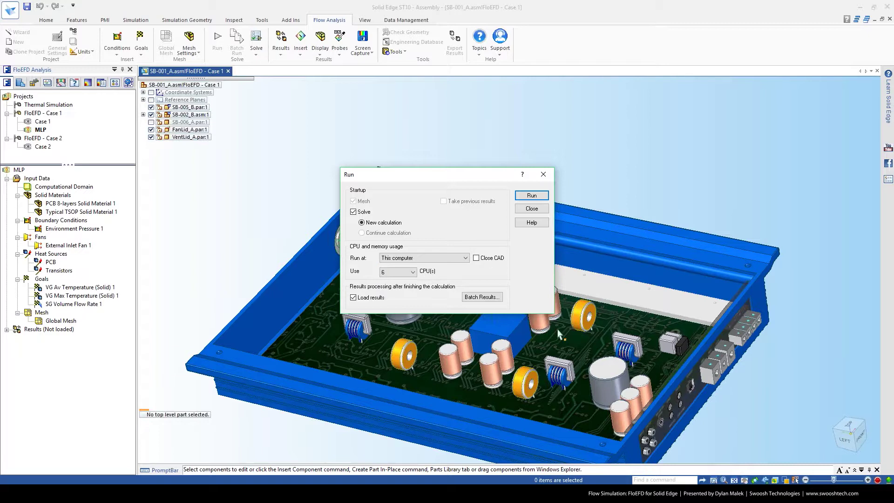
click(531, 196)
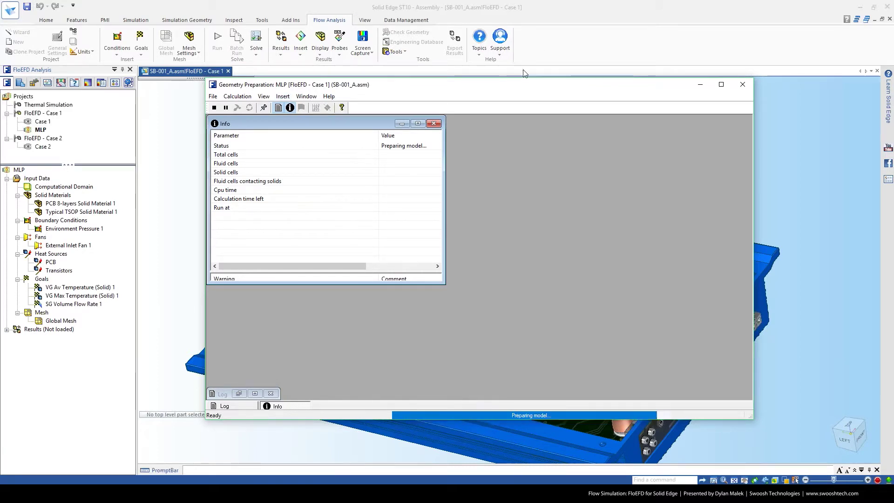
drag(511, 79, 506, 138)
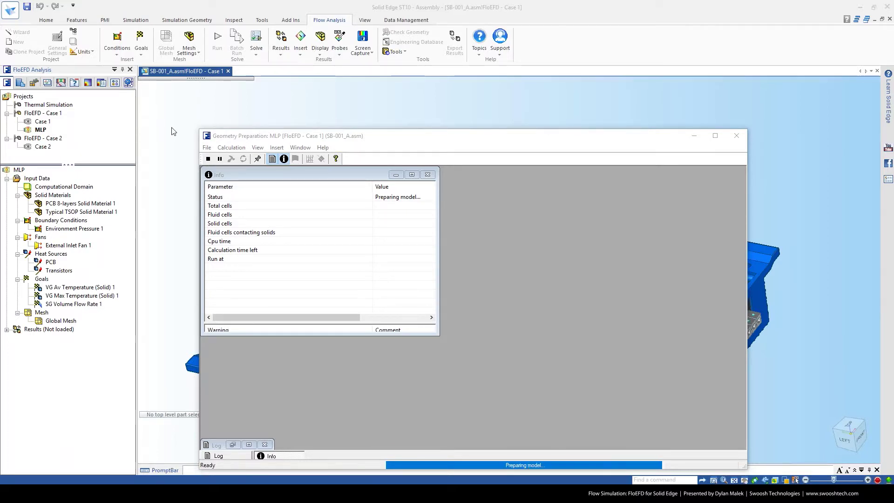
Activate the Case 1 project under FloEFD - Case 1.
click(42, 131)
click(40, 122)
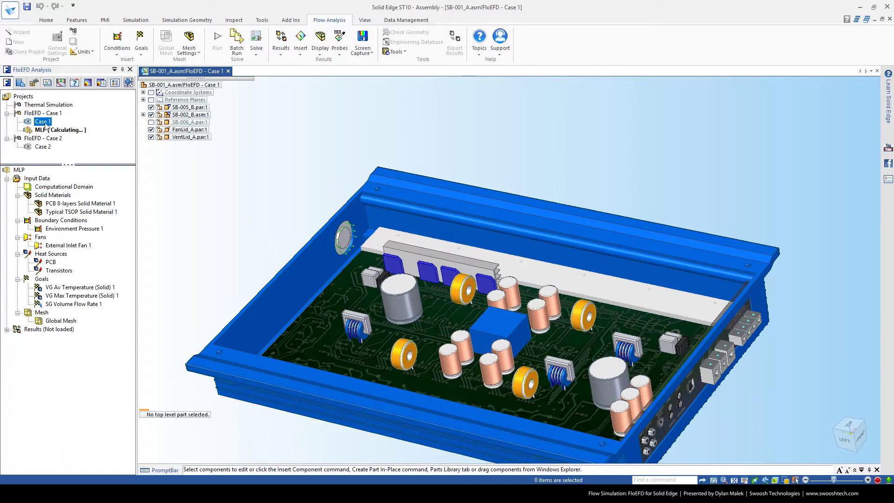
click(41, 121)
double_click(33, 123)
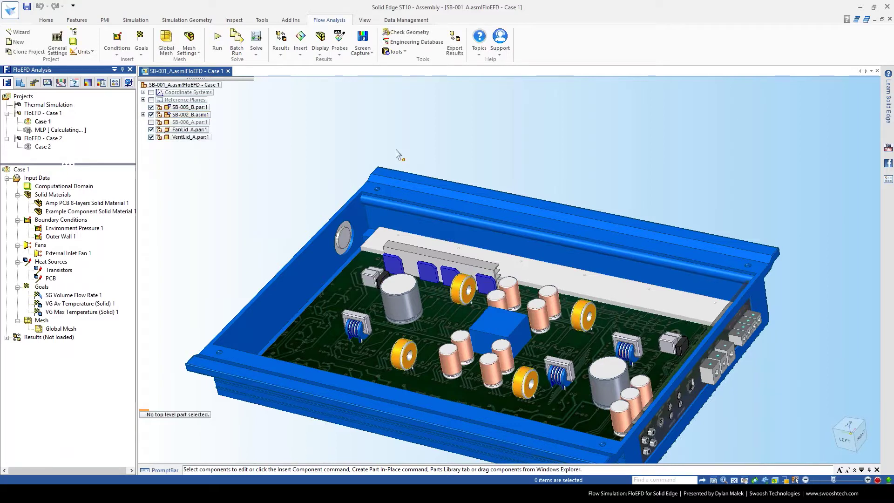
Load the solved results of Case 1.
scroll(397, 154, down, 2)
mouse_move(397, 154)
middle_down()
mouse_move(426, 115)
mouse_move(408, 160)
middle_up()
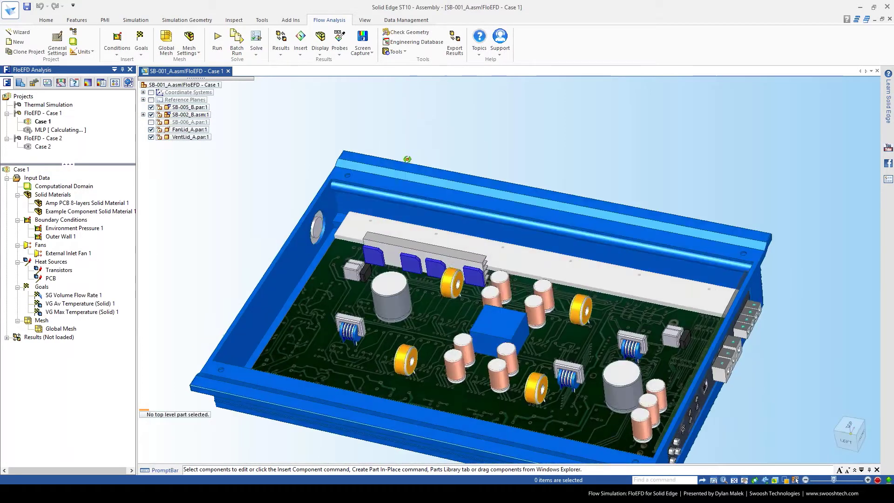
right_click(54, 339)
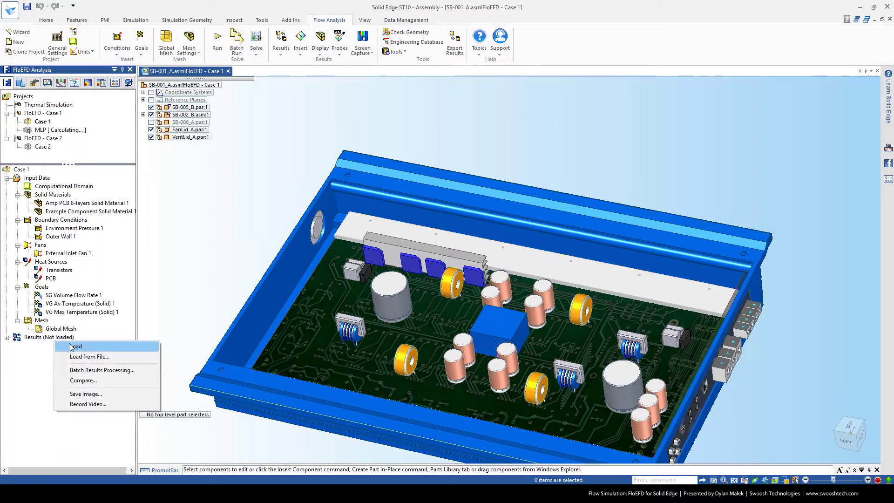
click(73, 346)
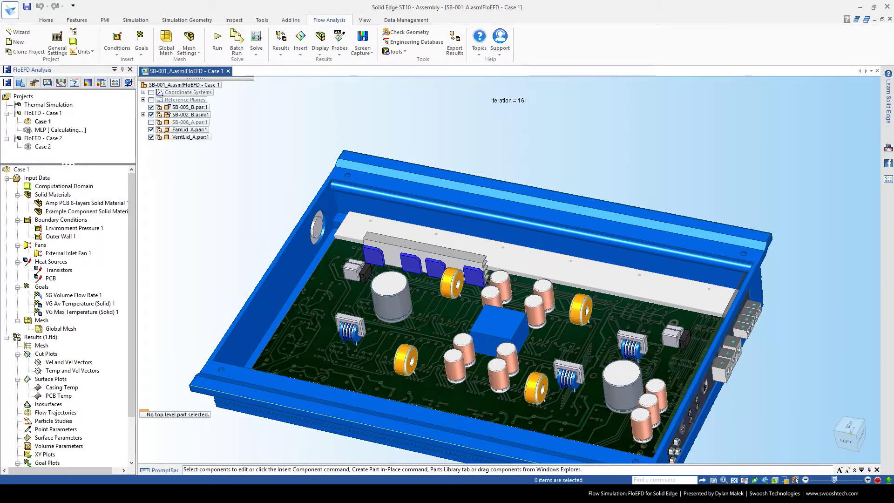
mouse_move(234, 268)
middle_down()
mouse_move(200, 243)
mouse_move(217, 252)
mouse_move(218, 271)
middle_up()
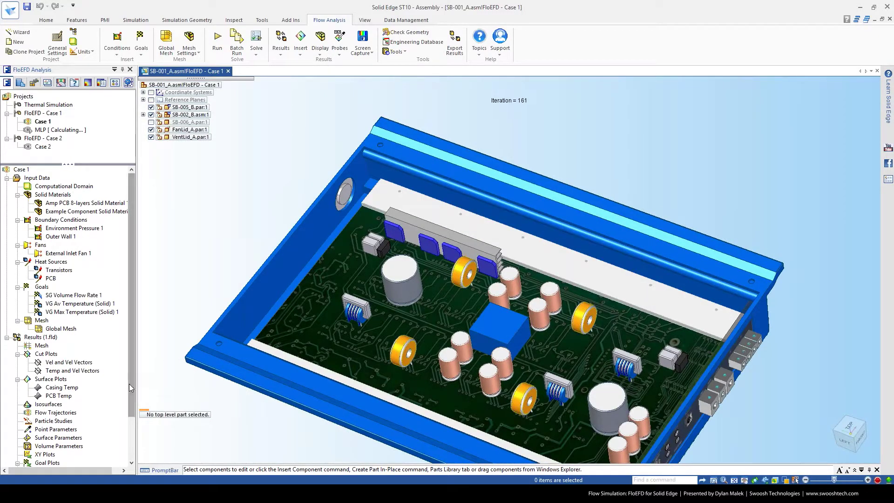
Show the Vel and Vel Vectors cut plot and move its velocity color legend clear of the model.
scroll(128, 375, down, 2)
click(69, 312)
right_click(69, 312)
click(180, 194)
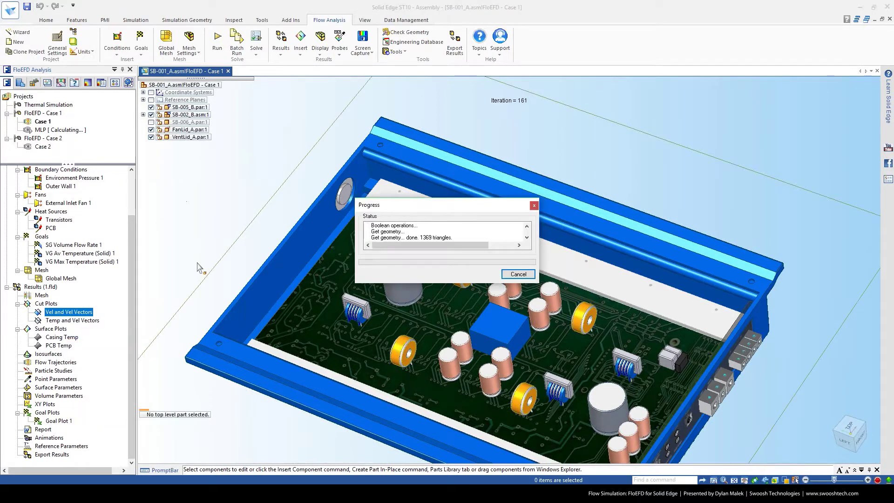
middle_drag(209, 255, 403, 137)
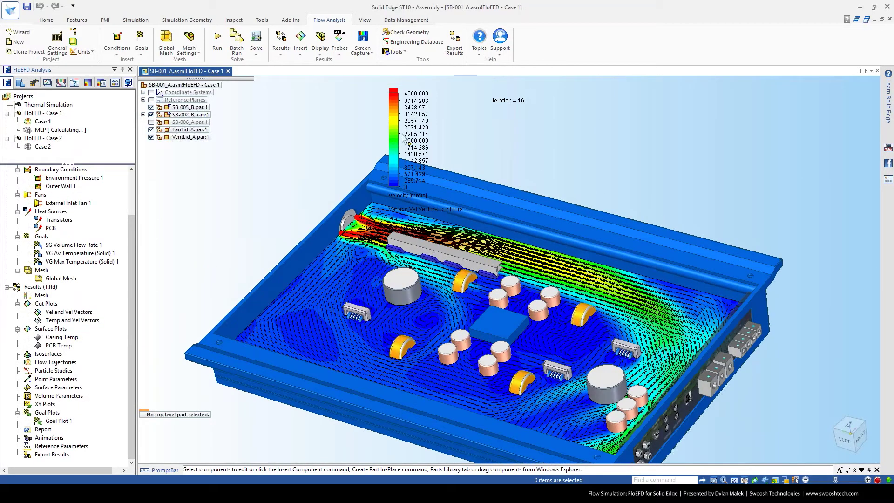
shift+middle_drag(336, 172, 308, 198)
click(396, 130)
drag(396, 131, 742, 134)
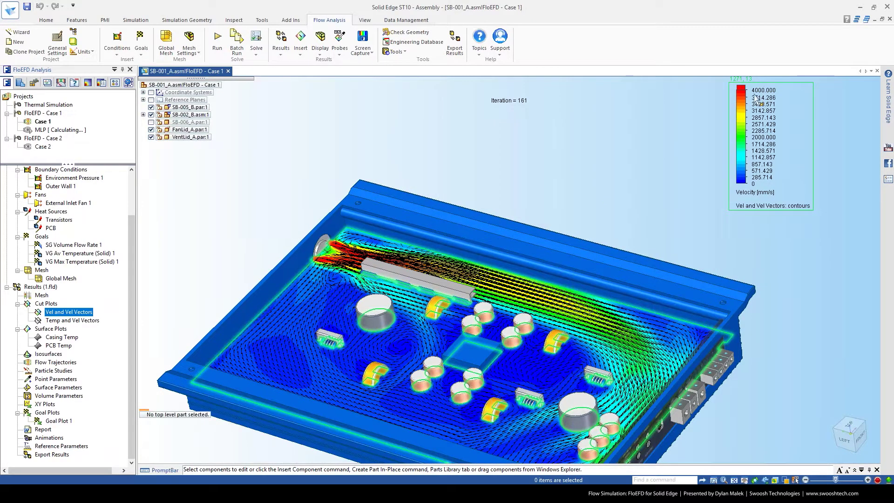
click(448, 175)
Examine the air velocity and flow vectors at the fan inlet and around the heat sink and board components.
middle_drag(447, 175, 515, 219)
scroll(233, 286, up, 5)
scroll(233, 289, up, 3)
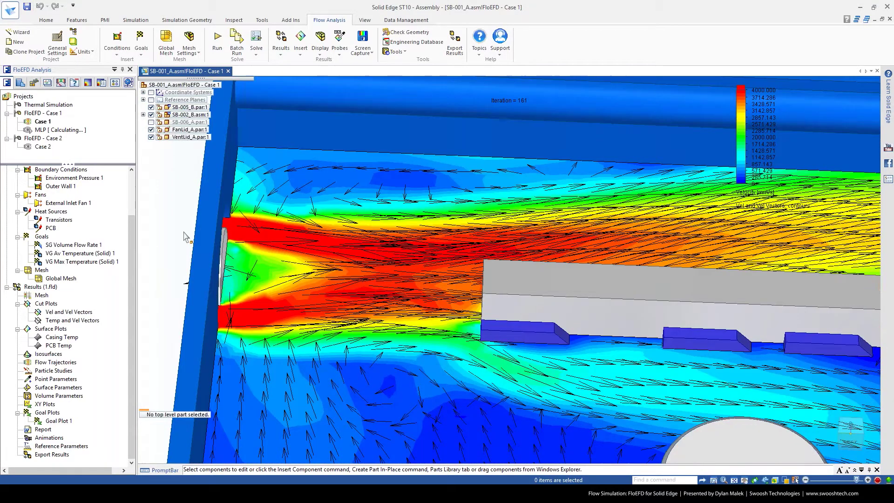
scroll(186, 237, down, 8)
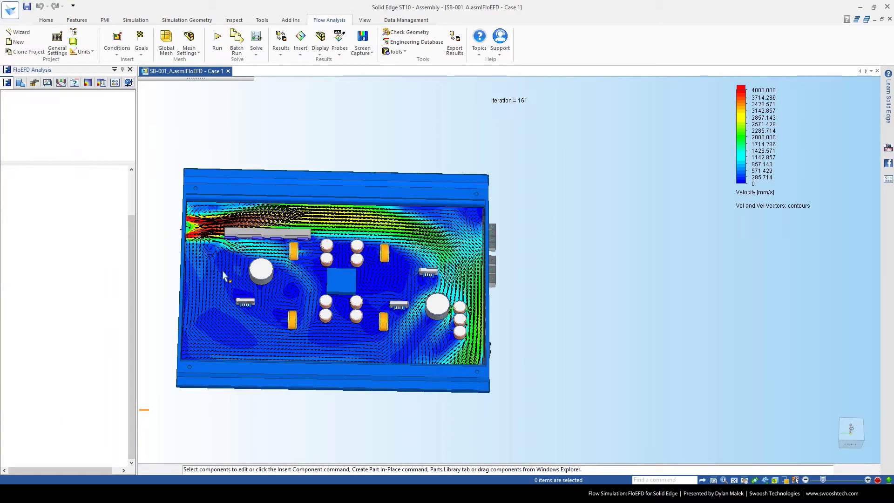
right_click(224, 275)
click(163, 239)
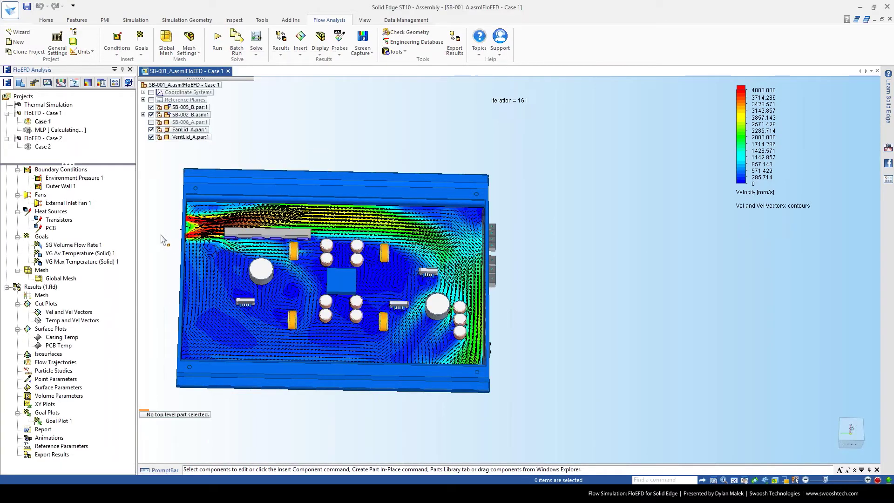
scroll(163, 239, up, 3)
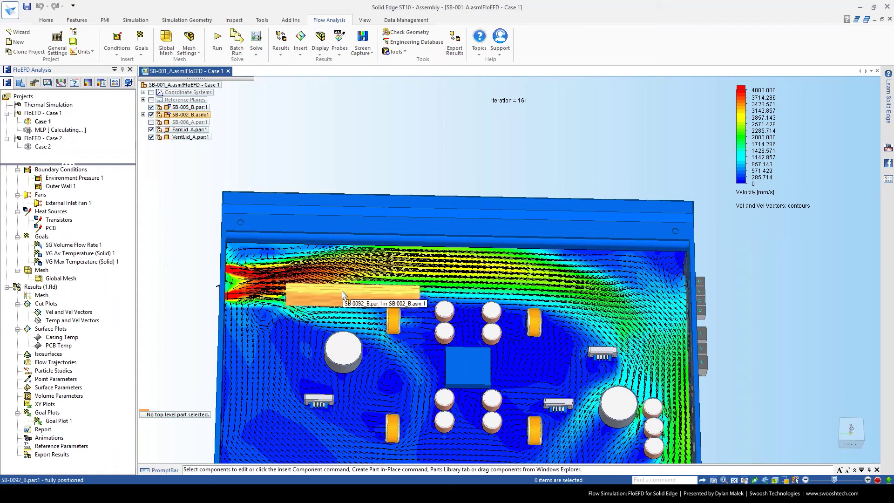
middle_drag(342, 293, 205, 231)
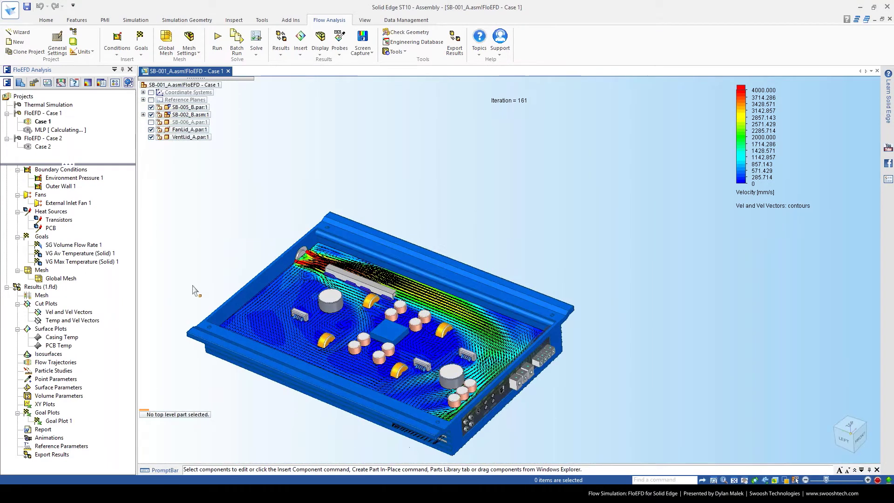
Show the PCB Temp surface plot and hide the Vel and Vel Vectors cut plot.
scroll(195, 290, up, 1)
click(55, 347)
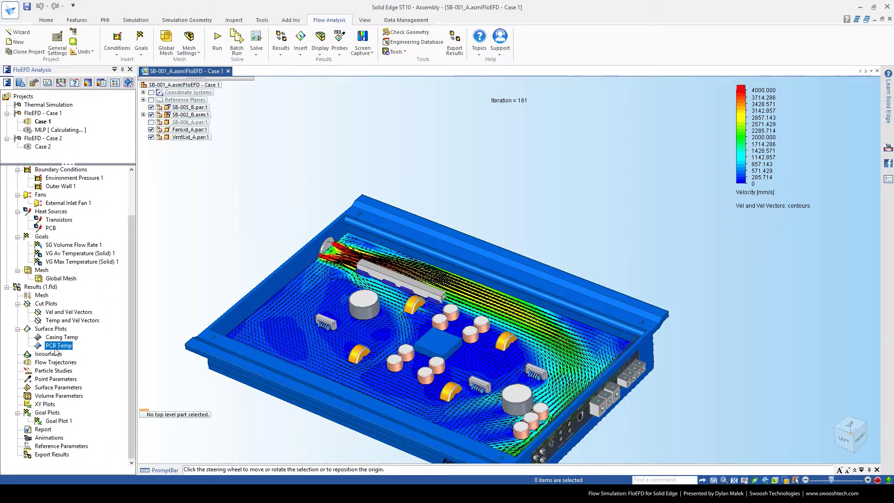
right_click(56, 349)
click(75, 368)
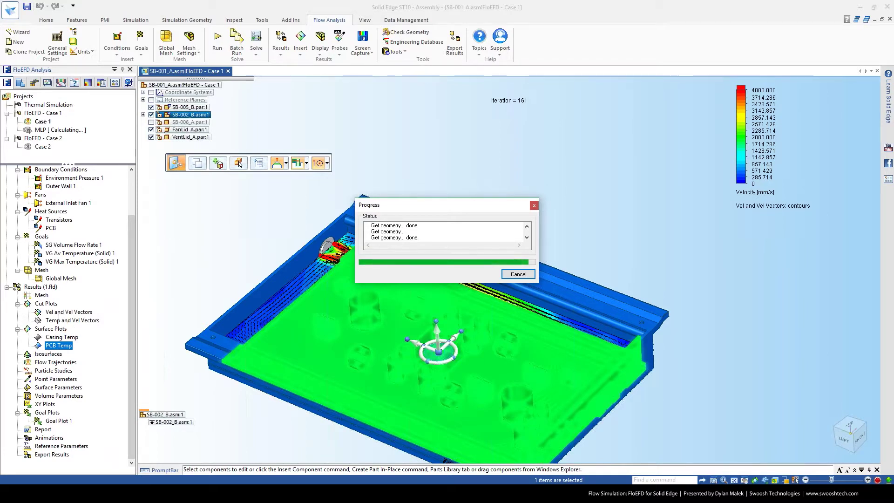
click(61, 313)
right_click(60, 313)
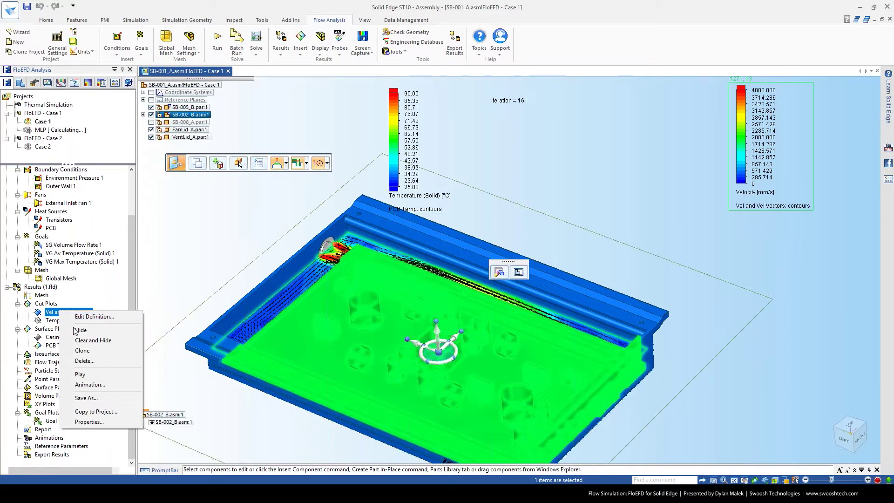
click(79, 329)
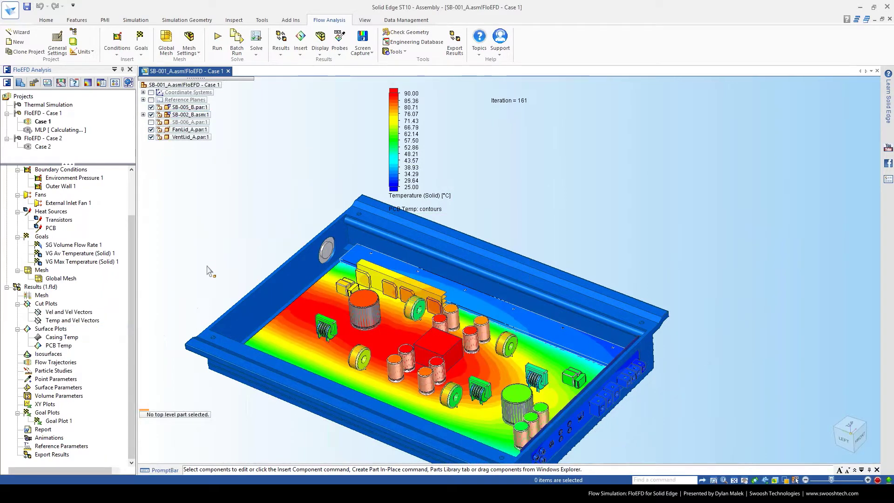
Move the PCB Temp color legend into the empty area beside the enclosure.
shift+middle_drag(207, 267, 202, 278)
drag(412, 146, 760, 235)
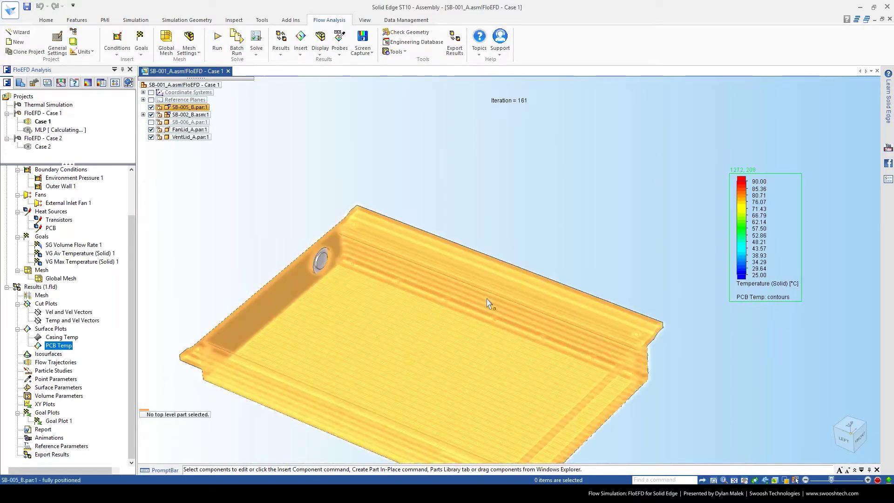
key(Escape)
middle_drag(486, 294, 486, 326)
scroll(328, 364, up, 2)
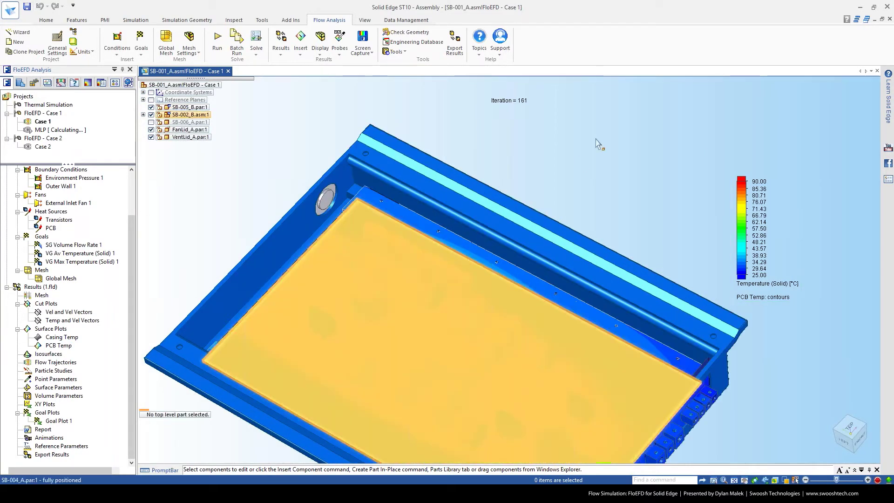
shift+middle_drag(569, 203, 547, 165)
right_click(548, 162)
Turn on the Global Min/Max display for the temperature results.
click(321, 46)
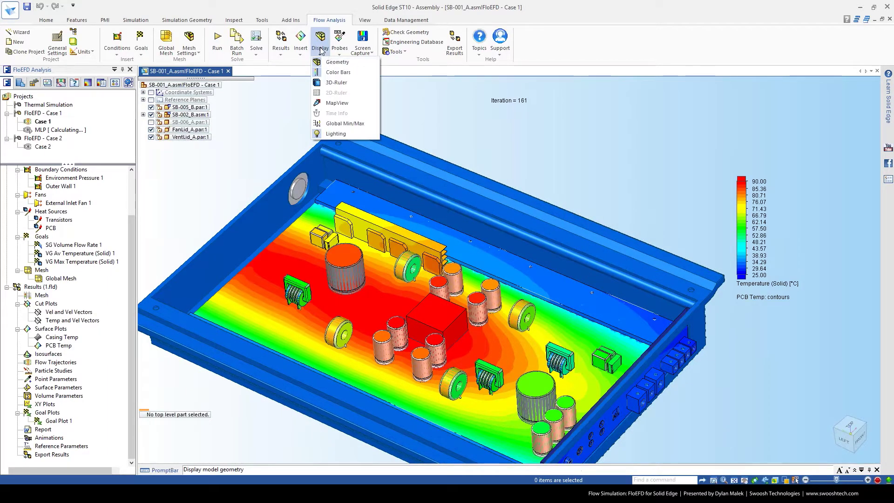
click(342, 123)
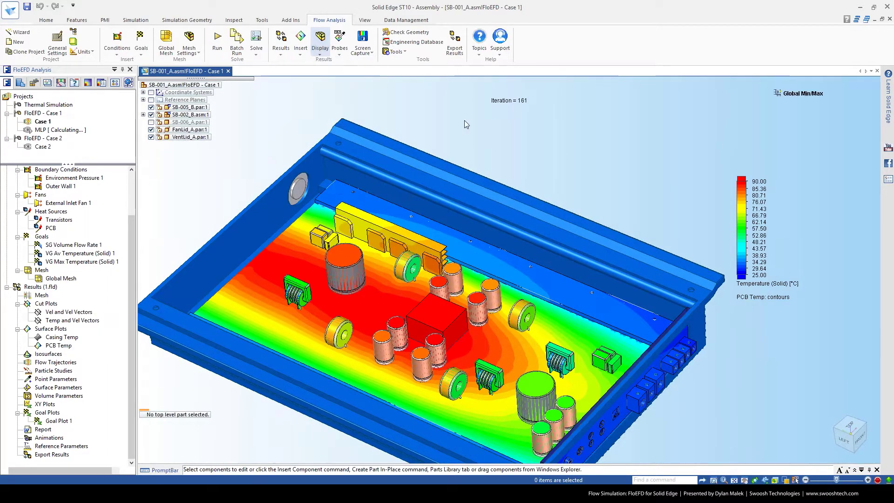
middle_drag(577, 193, 616, 177)
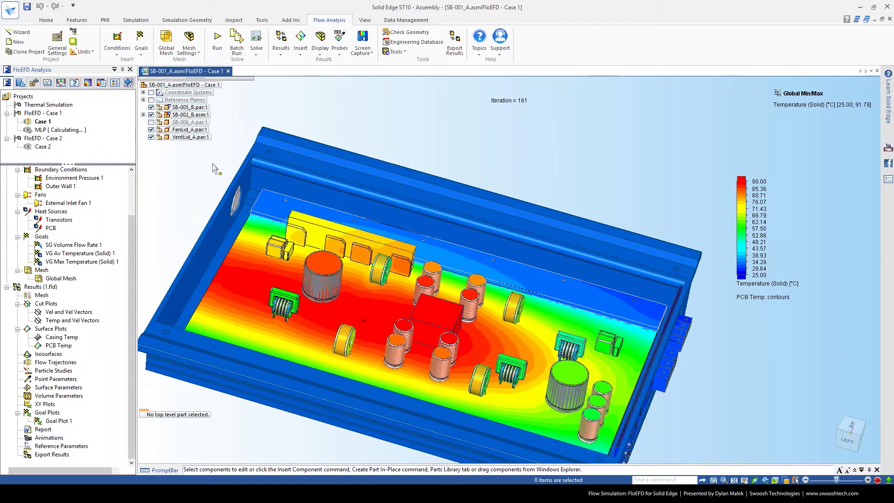
Hide the SB-005_B.par:1 casing to examine the minimum and maximum temperature locations, and show it again.
click(151, 108)
middle_drag(430, 157, 393, 118)
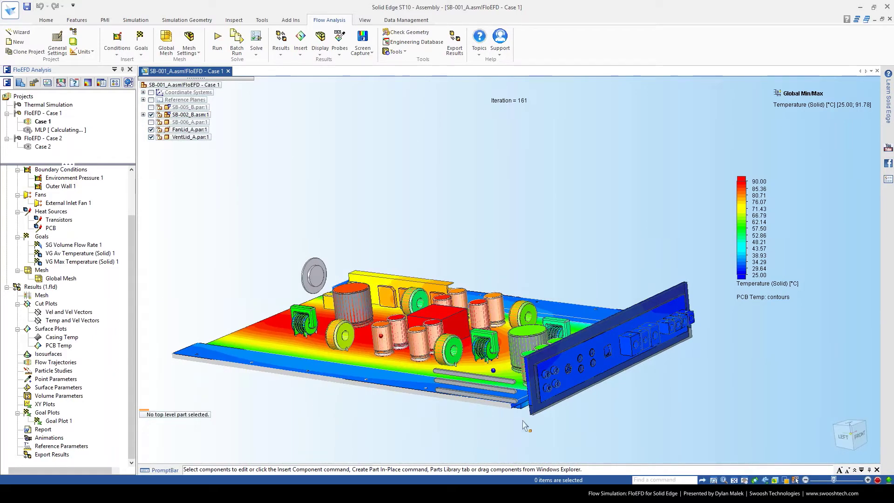
scroll(466, 322, up, 5)
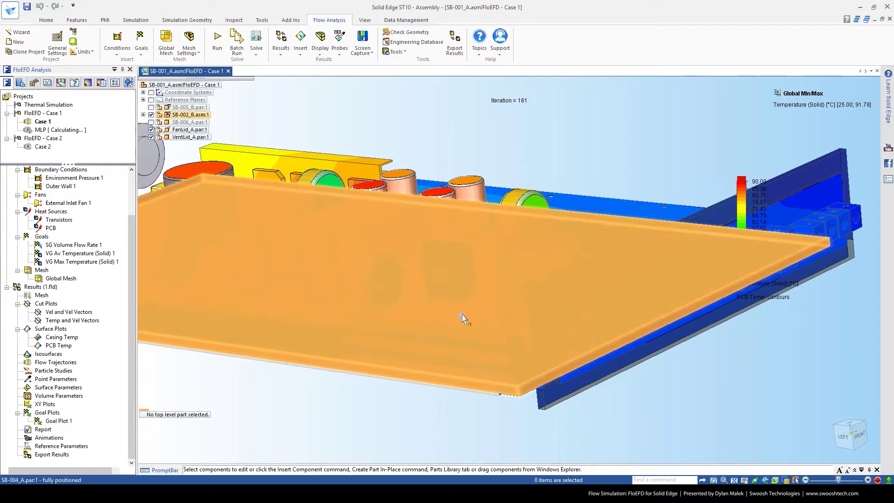
mouse_move(606, 395)
middle_down()
mouse_move(574, 390)
mouse_move(593, 389)
middle_up()
scroll(574, 391, down, 2)
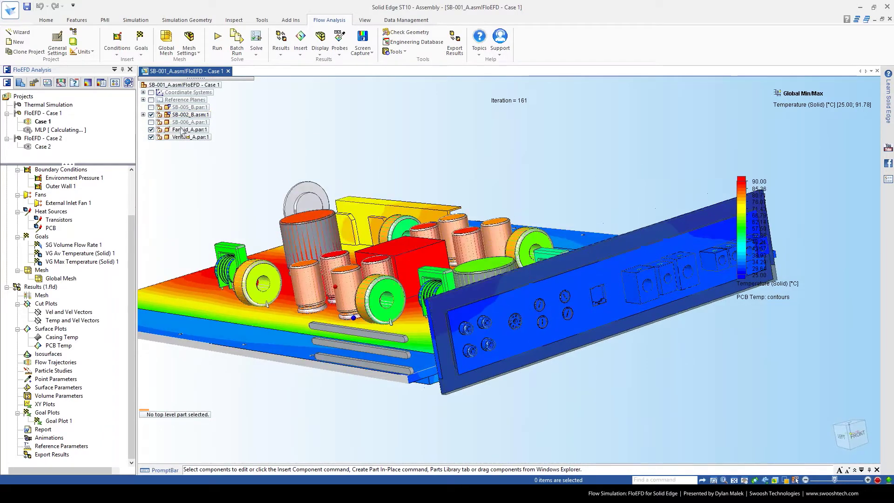
click(151, 107)
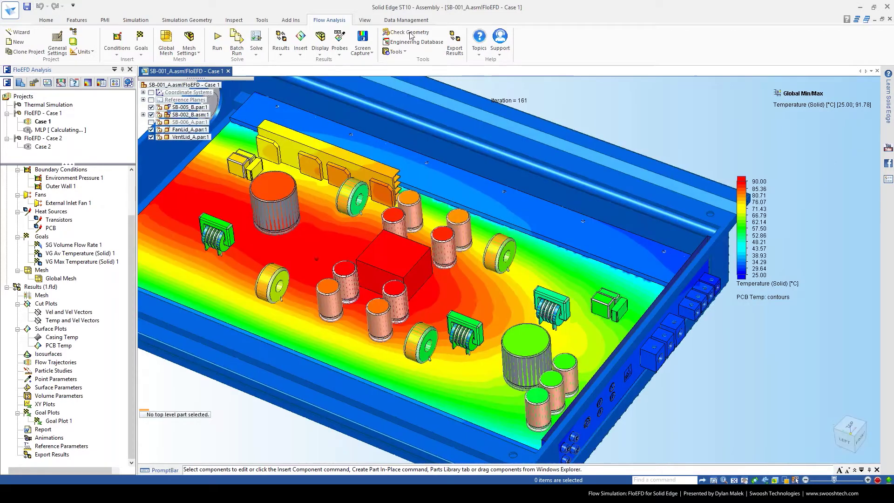
Probe the solid temperature at three points across the circuit board and arrange the probe labels along the enclosure's far side.
click(340, 52)
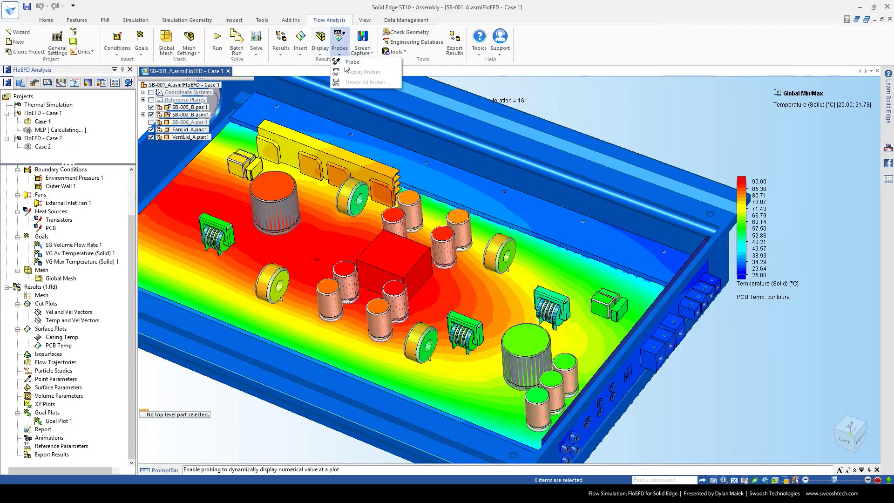
click(350, 62)
click(325, 256)
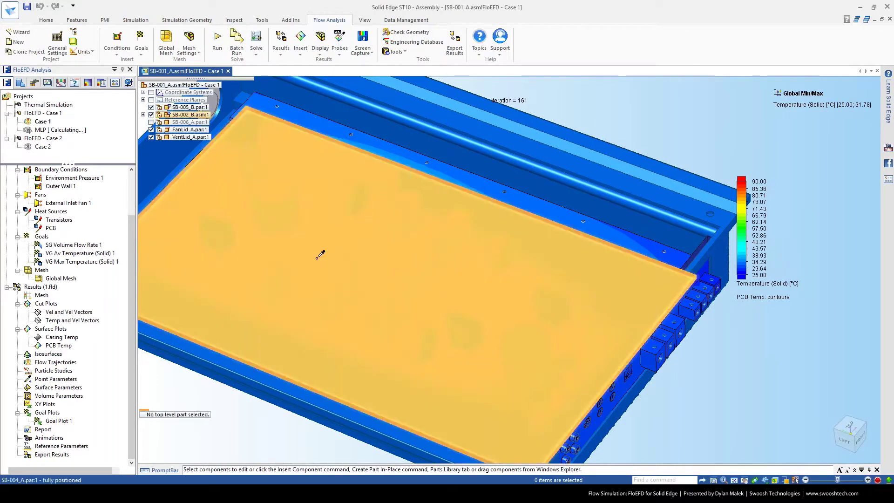
scroll(529, 129, down, 5)
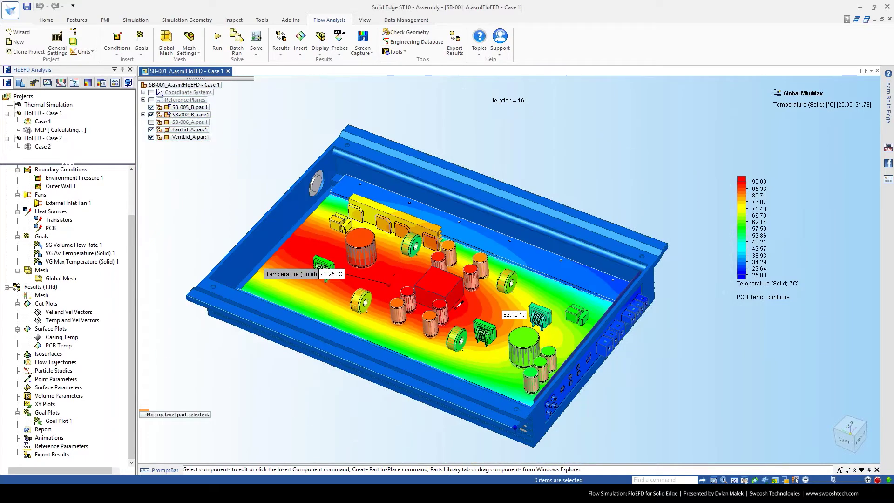
drag(300, 281, 496, 132)
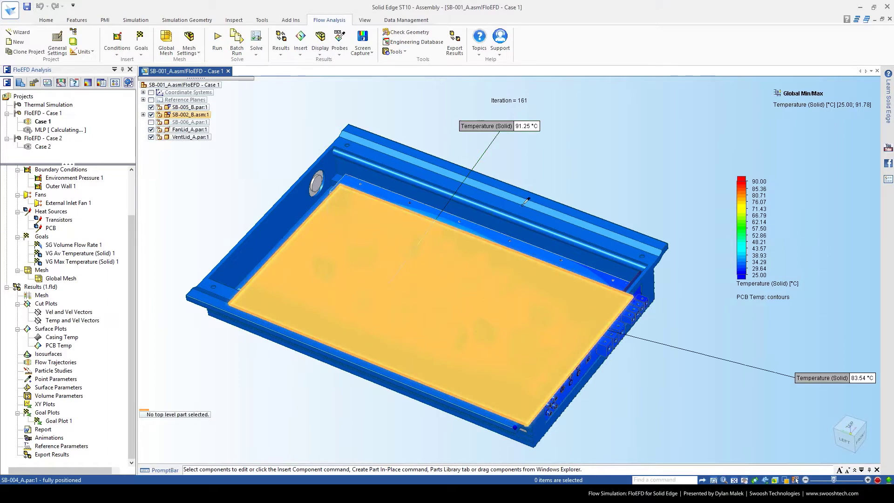
click(495, 272)
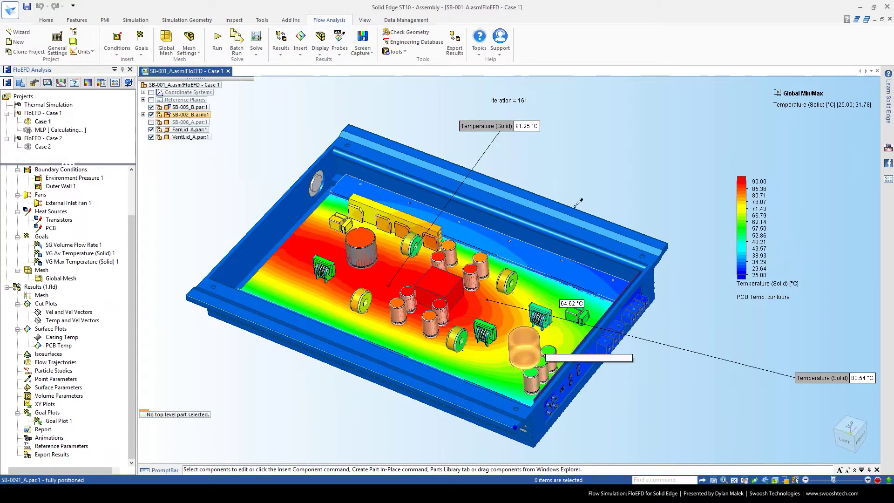
click(551, 307)
drag(822, 377, 566, 159)
drag(838, 371, 649, 211)
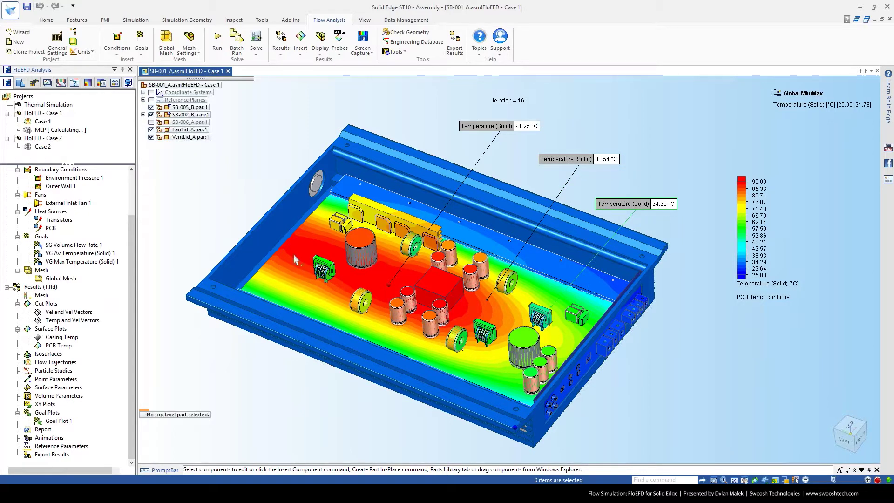
Show the Vel and Vel Vectors cut plot and shift its plane through the enclosure height to examine the airflow.
middle_drag(361, 430, 359, 384)
shift+middle_drag(352, 94, 364, 81)
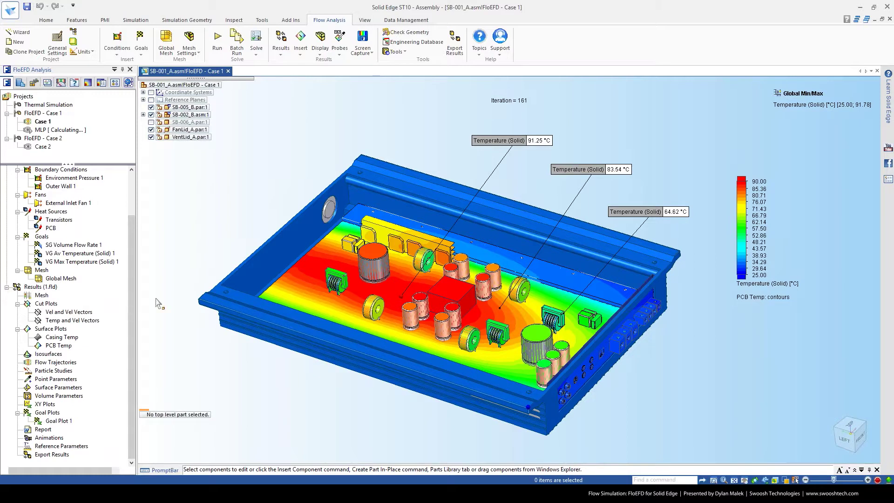
scroll(186, 238, up, 3)
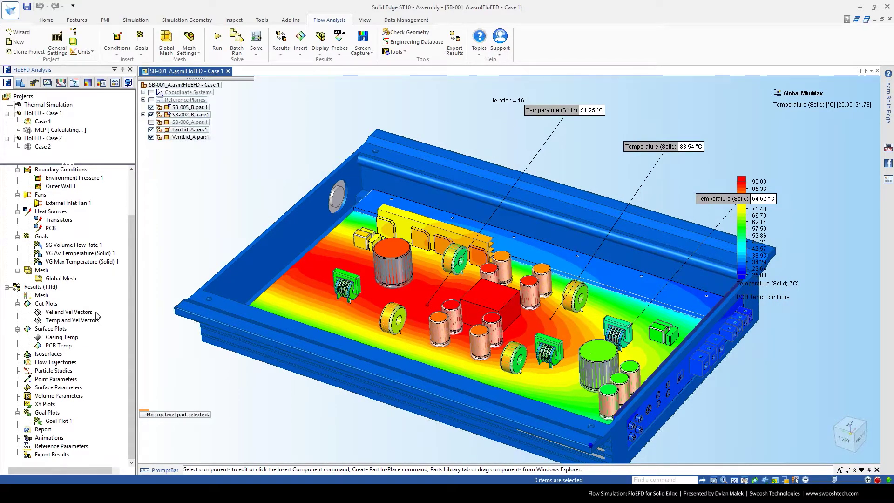
right_click(70, 313)
click(98, 332)
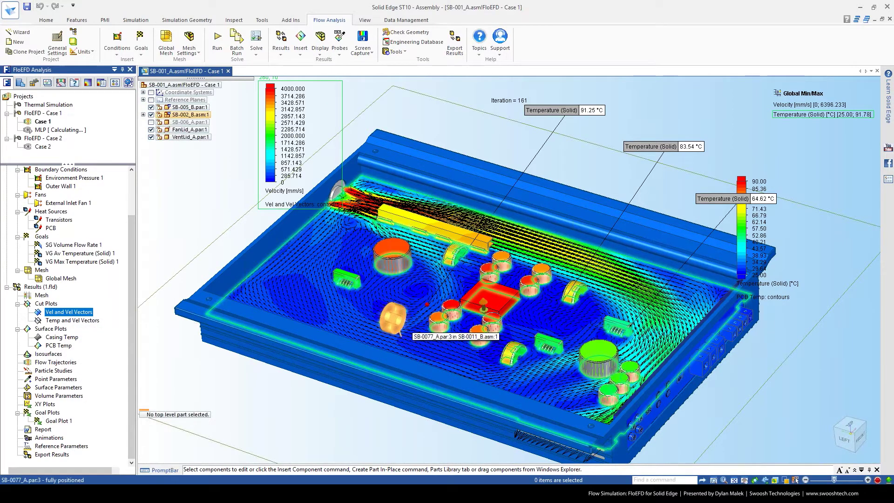
drag(482, 296, 482, 295)
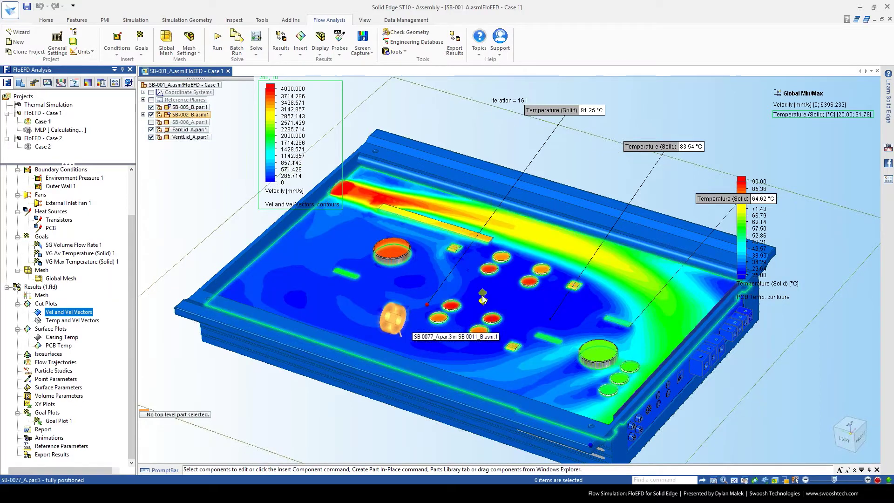
drag(483, 303, 484, 317)
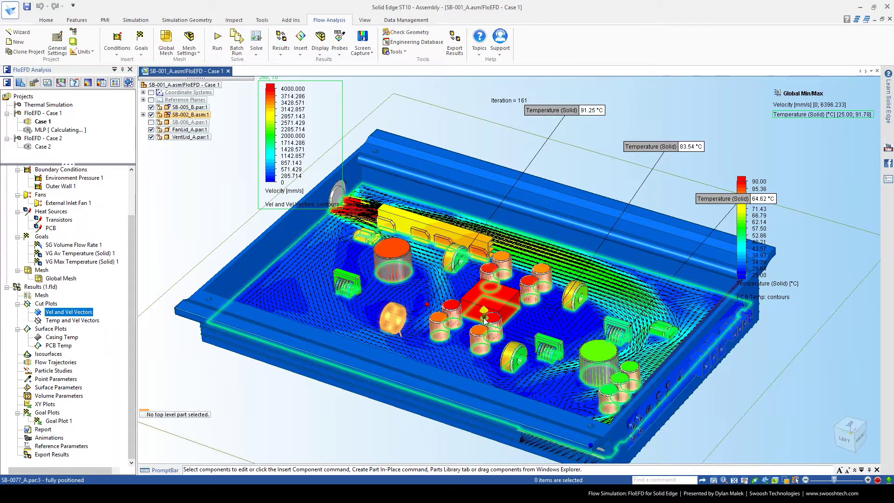
drag(484, 326, 481, 297)
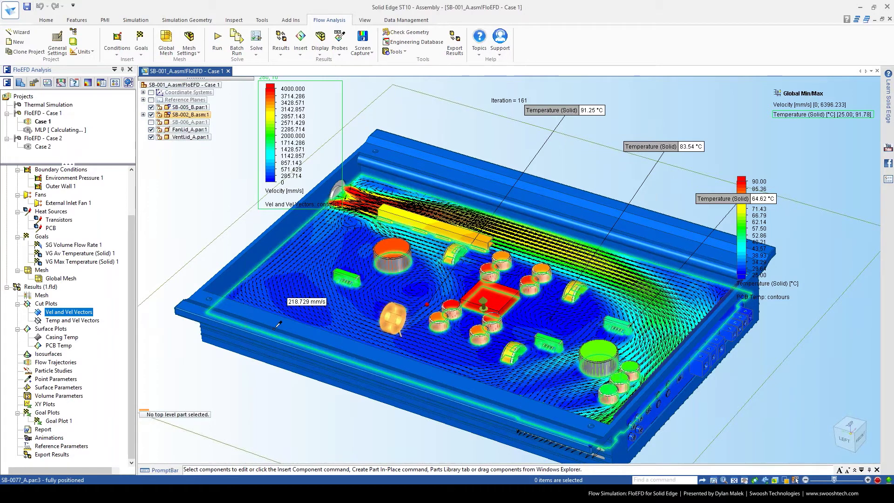
Hide the Vel and Vel Vectors cut plot.
scroll(278, 325, down, 2)
right_click(57, 315)
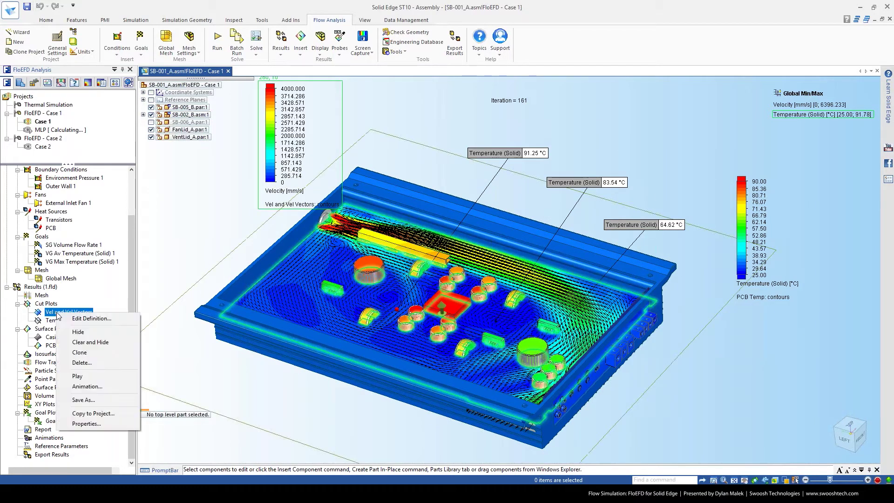
click(78, 332)
middle_drag(176, 243, 186, 248)
Turn off the temperature probes and move the PCB Temp color legend farther away from the enclosure.
click(340, 53)
click(361, 72)
drag(753, 229, 813, 204)
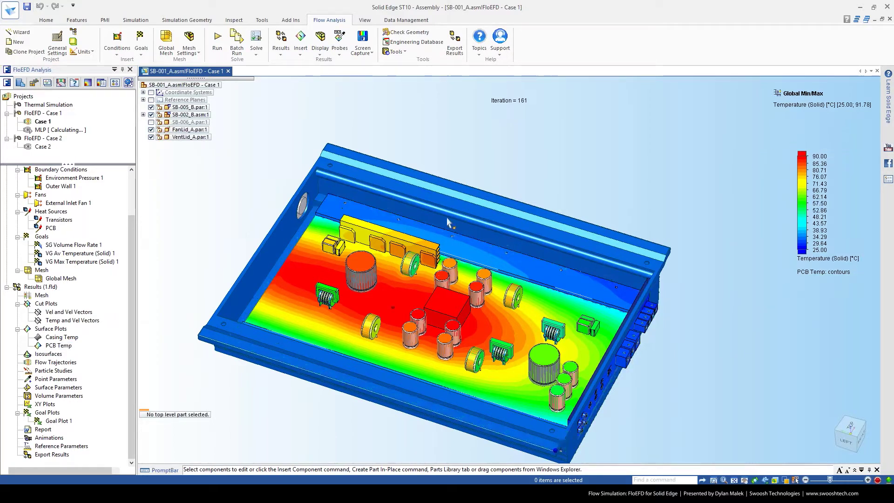
shift+middle_drag(472, 158, 507, 141)
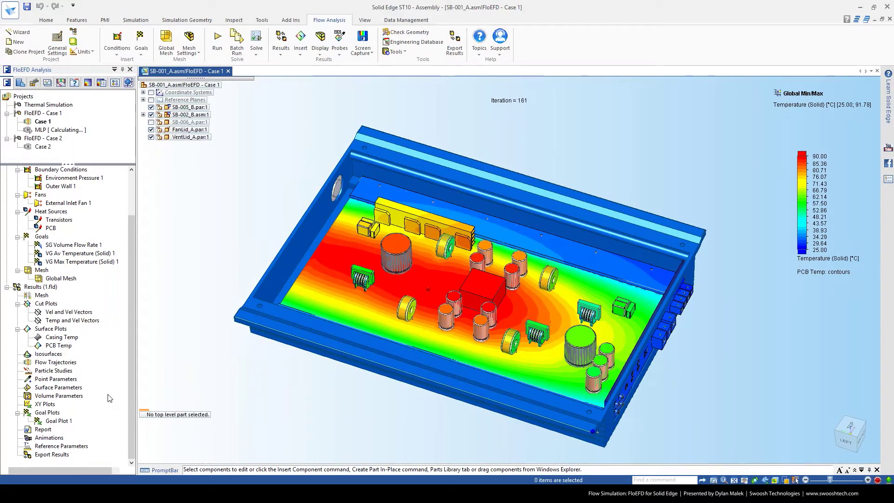
Insert a flow trajectories plot starting from the FanLid_A.par:1 lid, with the number of points set to 50.
right_click(55, 365)
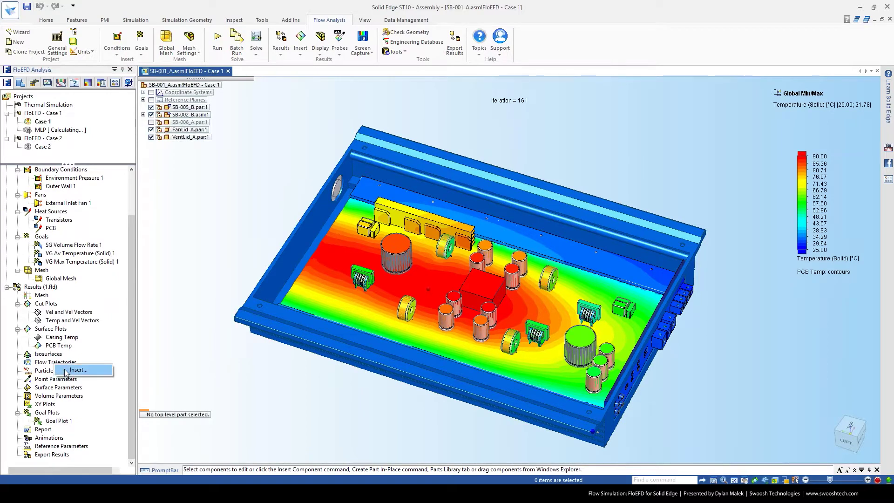
click(66, 370)
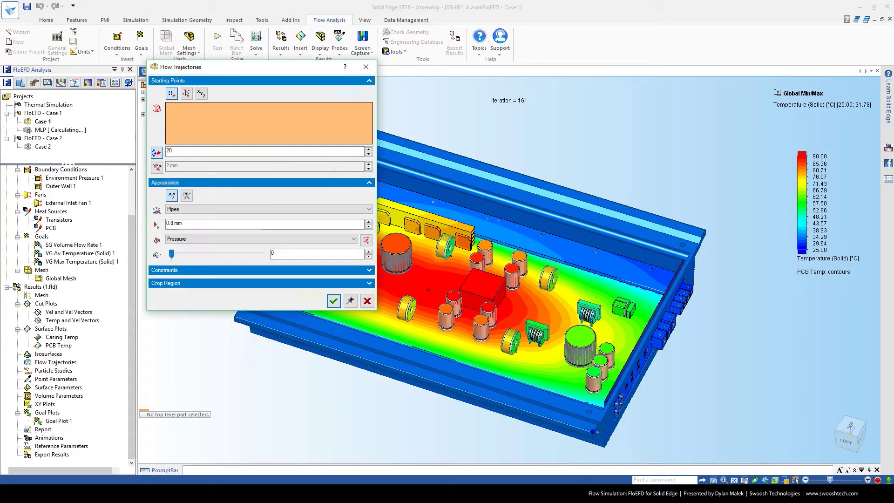
middle_drag(578, 148, 593, 193)
scroll(426, 207, up, 5)
scroll(426, 206, down, 2)
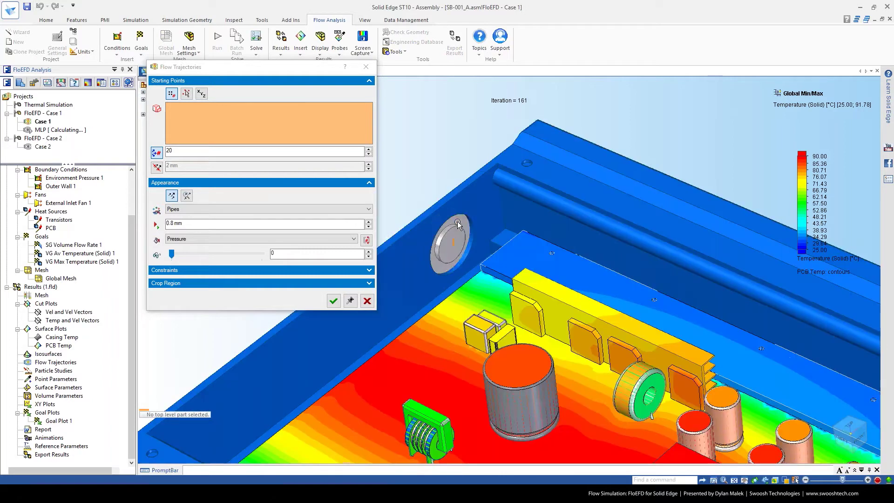
click(452, 230)
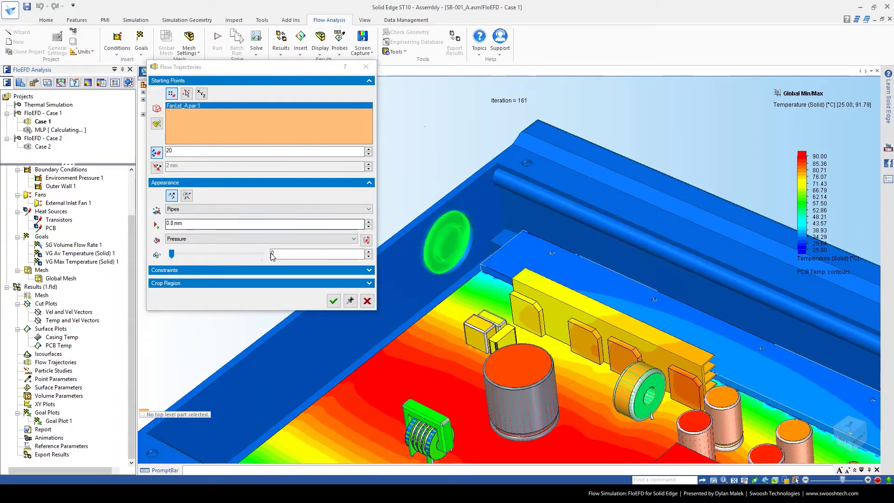
double_click(191, 152)
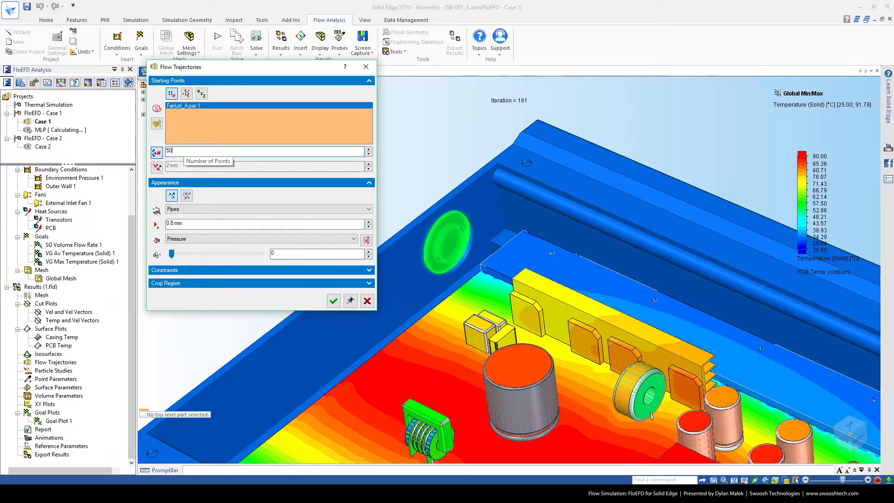
Set the trajectories to Arrows (flat) with a 5 mm size colored by Velocity, and generate the plot.
click(186, 211)
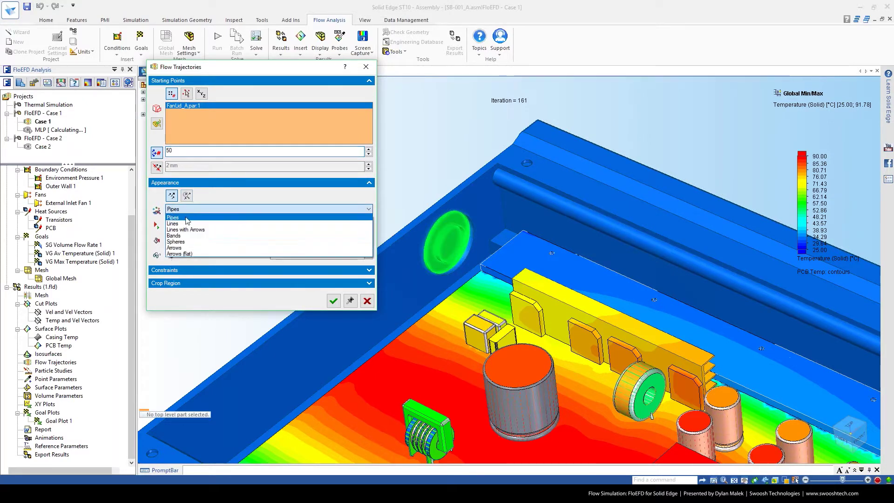
click(186, 254)
drag(186, 224, 167, 224)
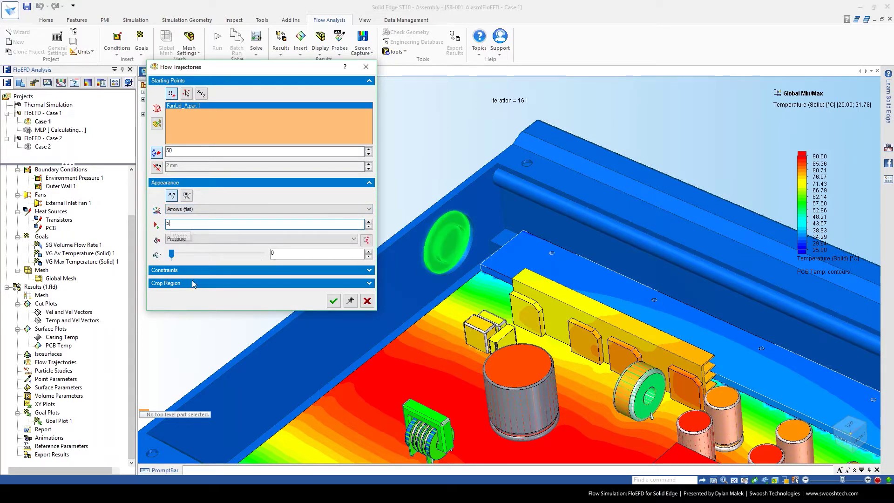
text(5)
click(219, 242)
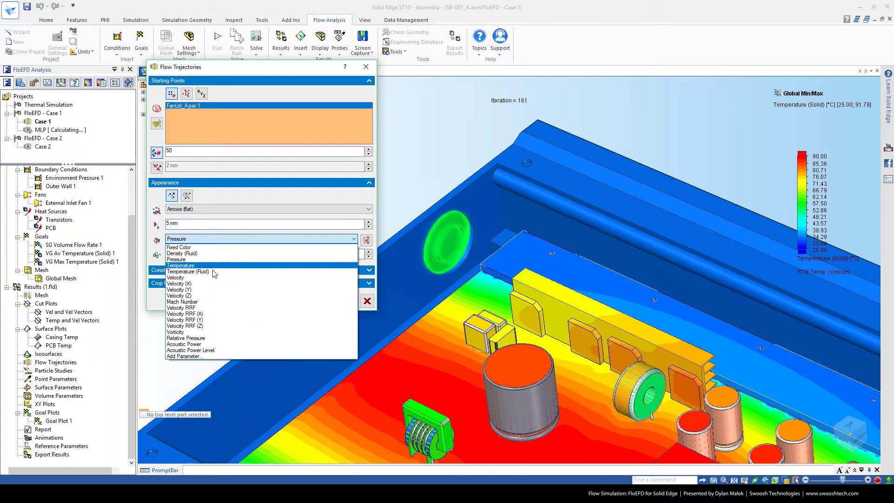
click(212, 275)
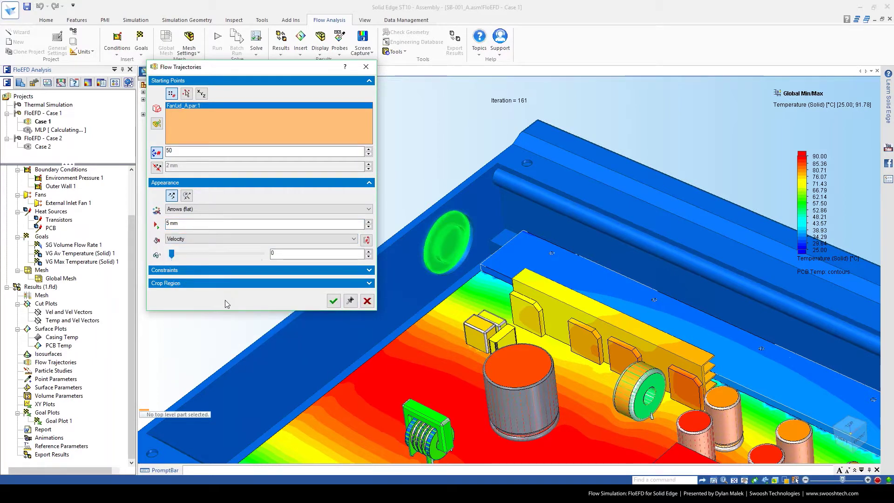
click(333, 301)
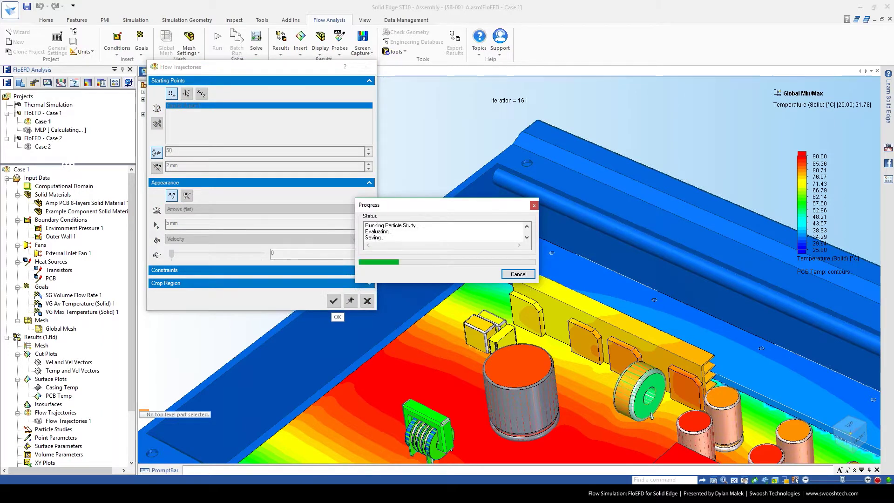
Play the animation of Flow Trajectories 1 over the PCB temperature plot.
scroll(254, 306, down, 4)
middle_drag(254, 306, 298, 325)
scroll(251, 349, up, 3)
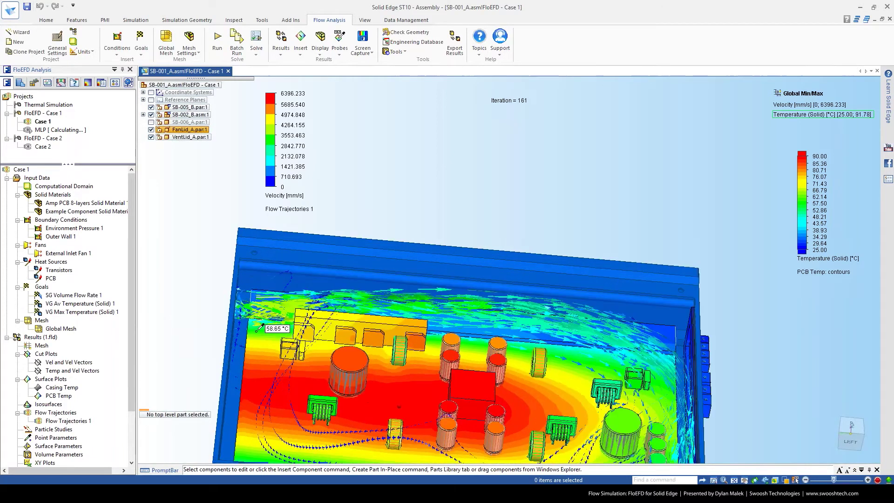
shift+middle_drag(253, 284, 268, 229)
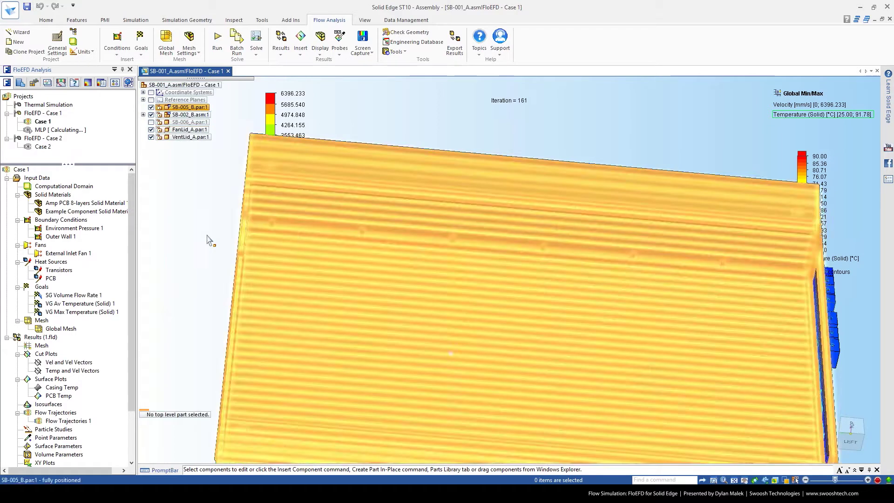
scroll(197, 245, up, 4)
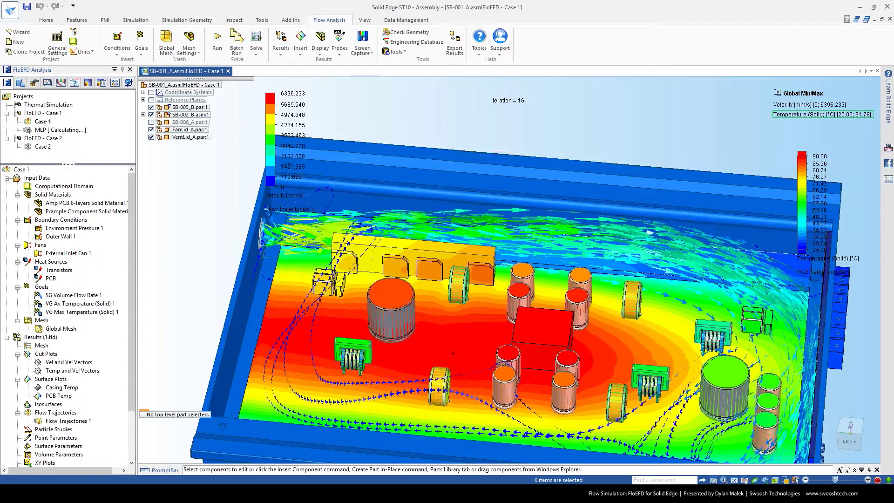
scroll(203, 234, down, 2)
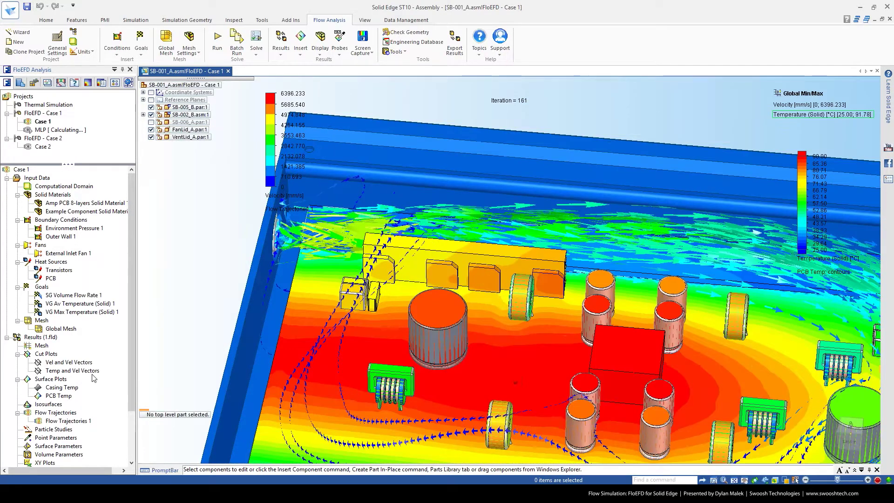
click(65, 420)
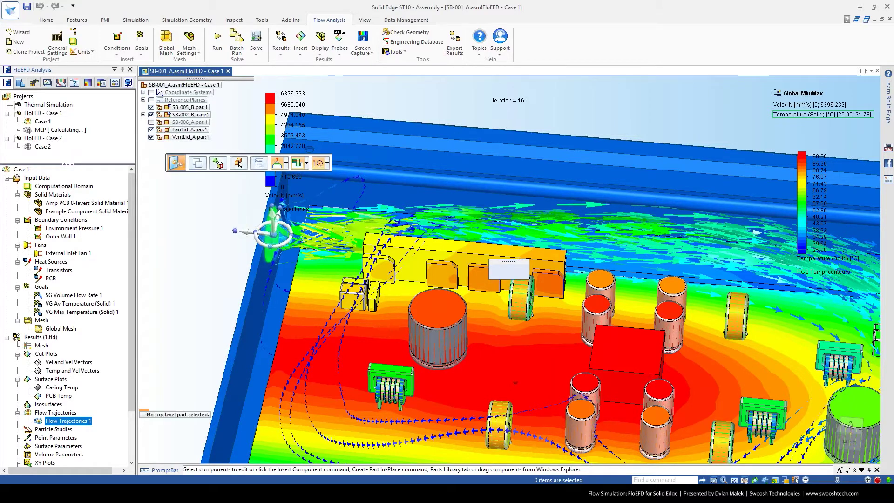
right_click(65, 421)
click(79, 356)
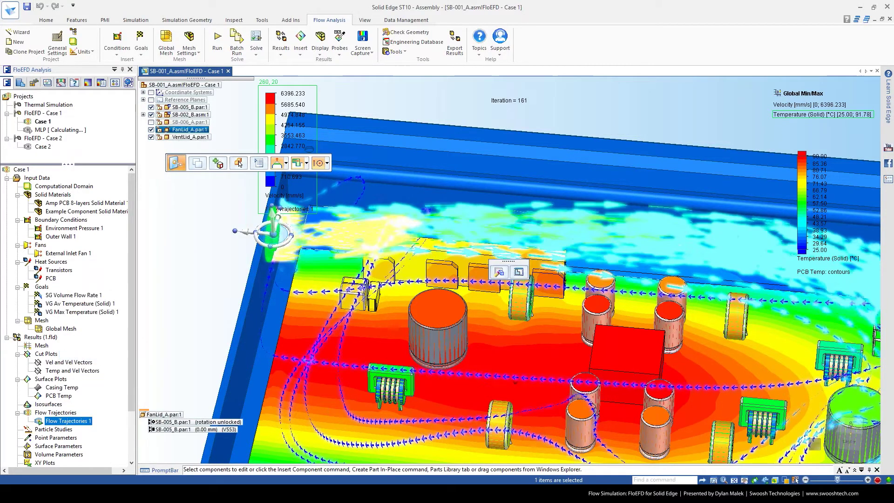
click(157, 279)
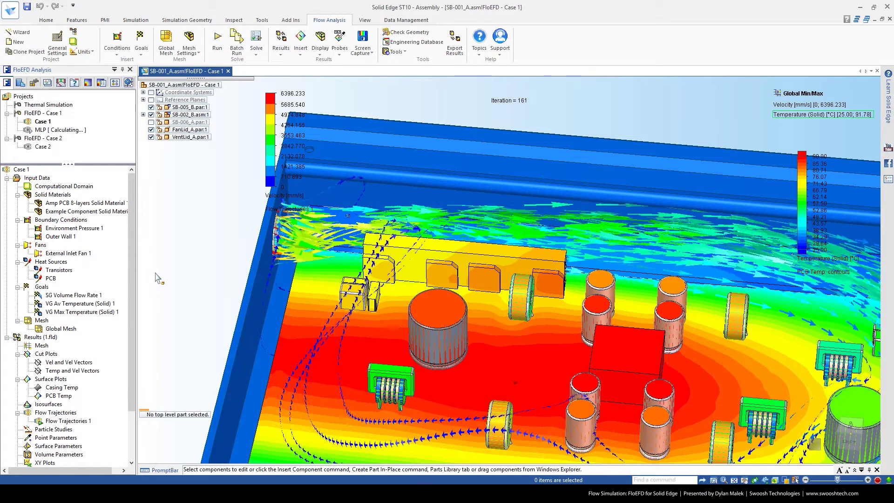
Examine the animated air trajectories from several sides of the enclosure and stop the Flow Trajectories 1 playback.
scroll(159, 278, down, 1)
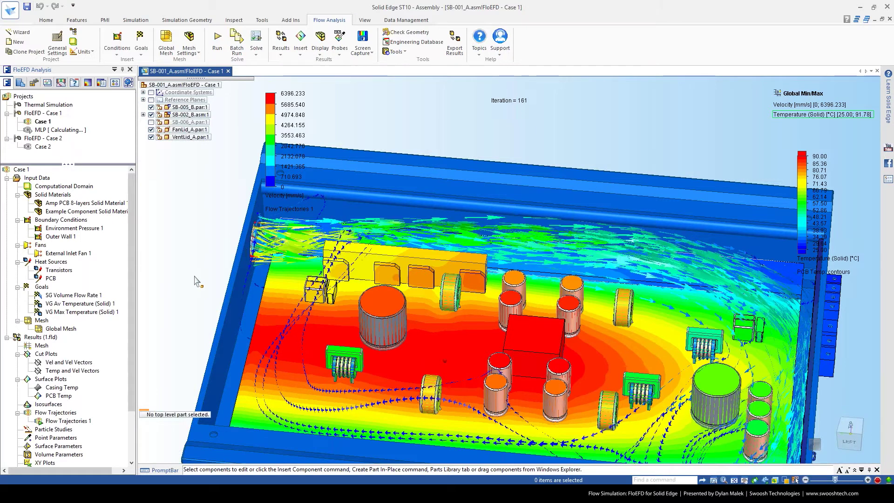
middle_drag(180, 284, 172, 260)
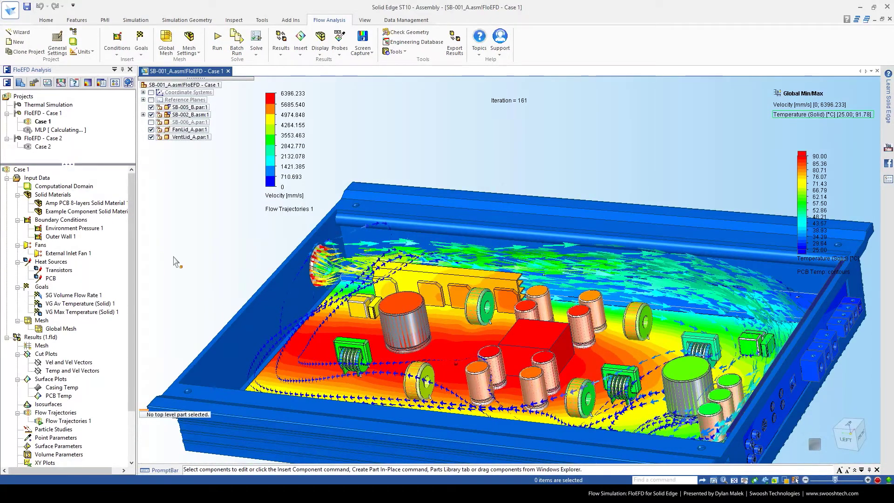
scroll(204, 264, down, 2)
middle_drag(203, 263, 146, 259)
middle_drag(594, 204, 579, 226)
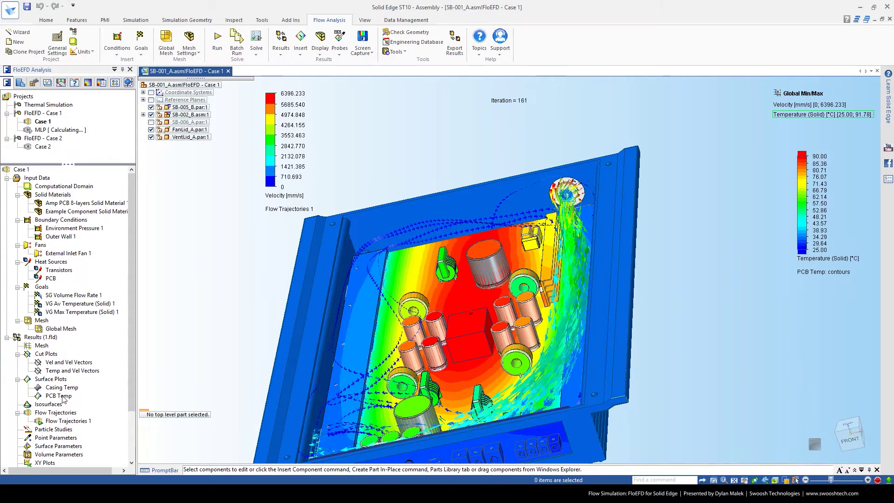
click(70, 421)
right_click(63, 421)
click(101, 358)
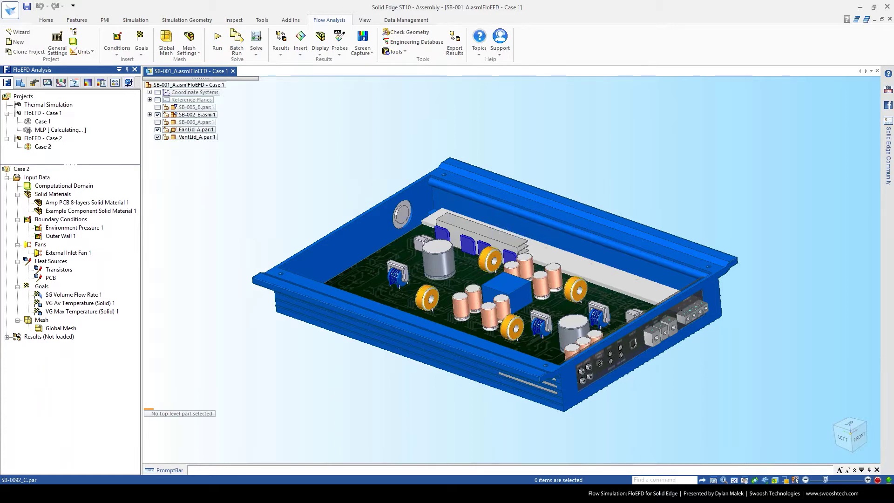
Load the calculated results of the Case 2 project.
right_click(29, 337)
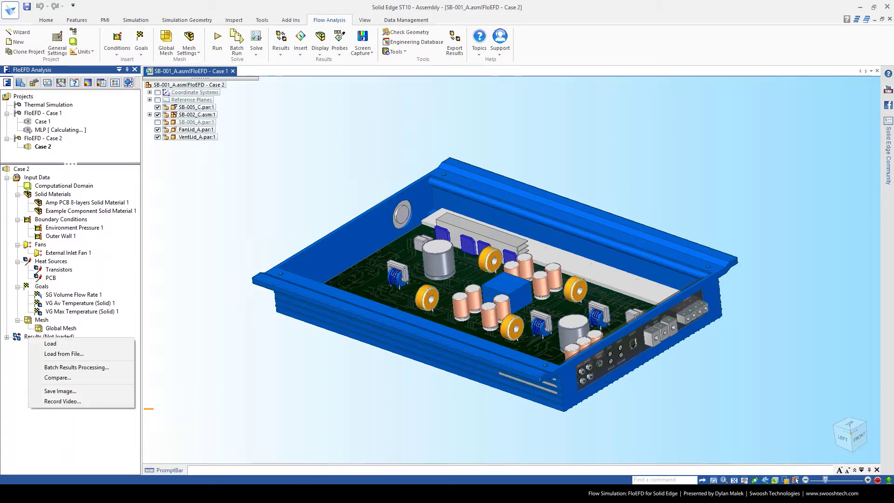
click(47, 344)
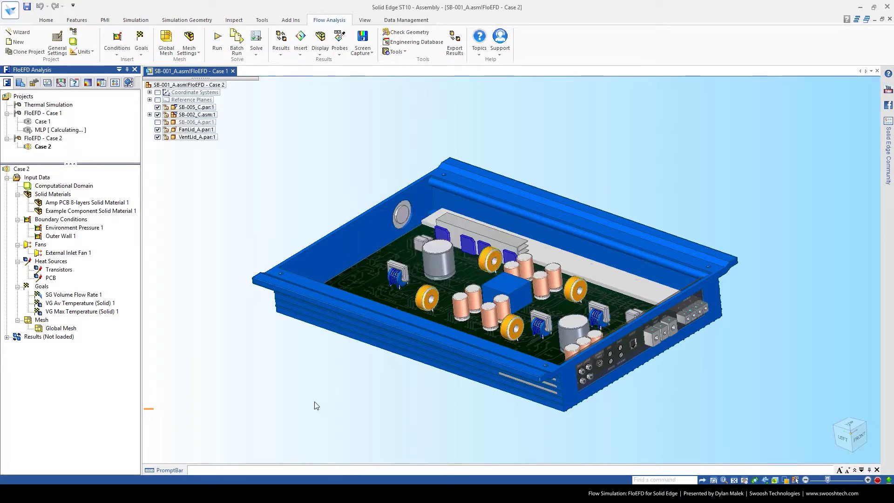
Examine the modified heat sink SB-0092_C.par:1 and its alignment with the fan opening in the Case 2 enclosure.
mouse_move(316, 406)
middle_down()
mouse_move(349, 377)
mouse_move(331, 417)
mouse_move(320, 416)
middle_up()
middle_drag(656, 240, 614, 223)
scroll(615, 222, up, 3)
middle_drag(580, 337, 502, 282)
scroll(539, 321, up, 2)
scroll(499, 288, up, 1)
scroll(502, 286, up, 1)
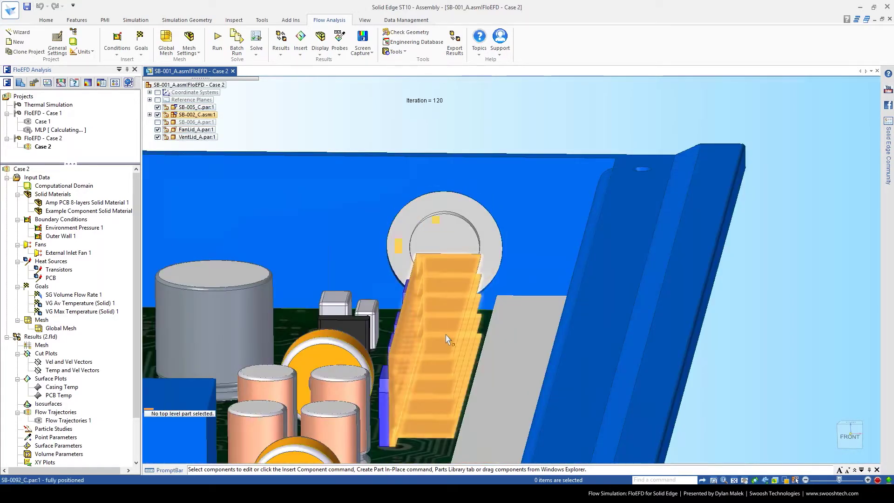
scroll(447, 343, down, 2)
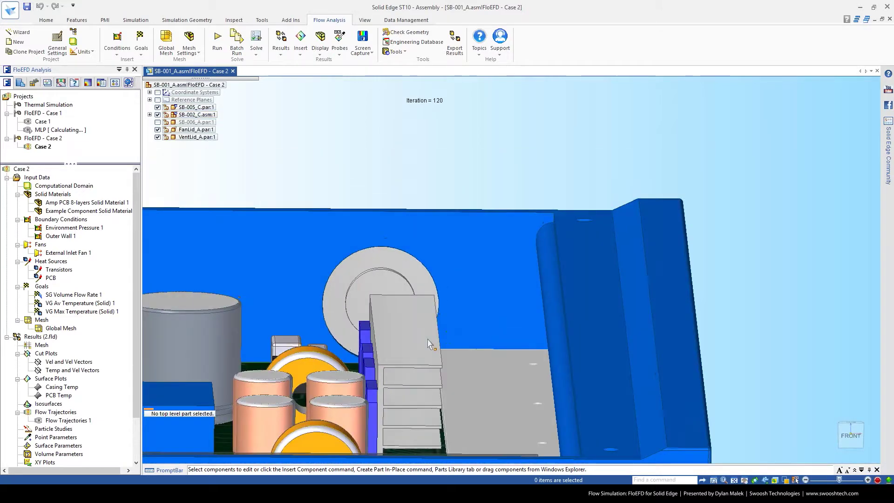
scroll(442, 353, down, 4)
middle_drag(440, 353, 358, 410)
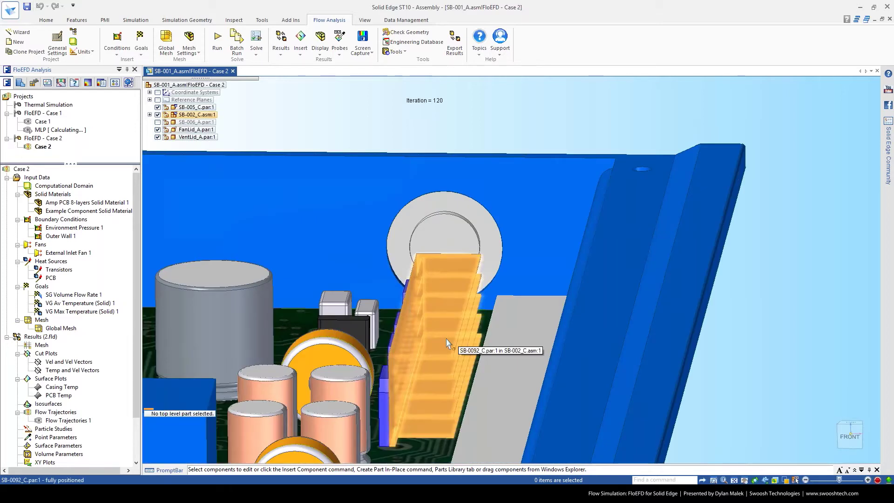
Show the PCB Temp surface plot on the Case 2 assembly and move its temperature legend clear of the enclosure.
middle_drag(447, 339, 358, 410)
scroll(428, 344, down, 6)
middle_drag(292, 456, 28, 358)
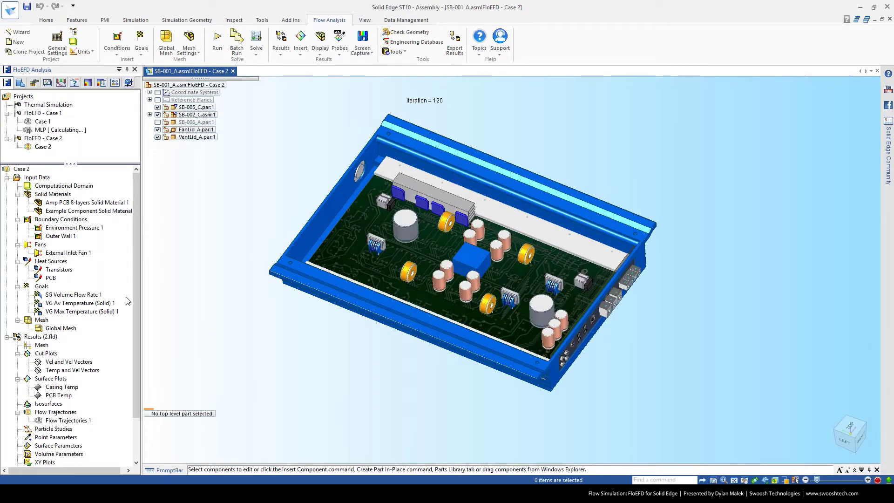
scroll(138, 297, down, 2)
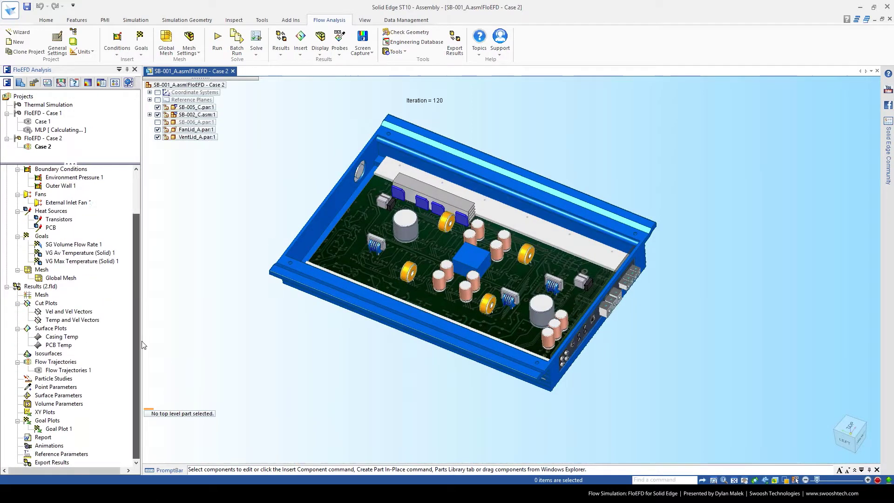
right_click(55, 347)
click(70, 364)
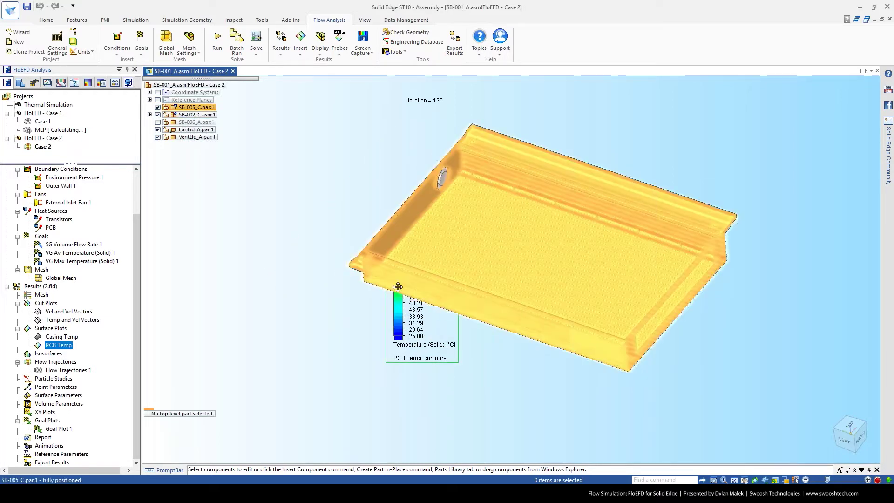
drag(406, 298, 792, 233)
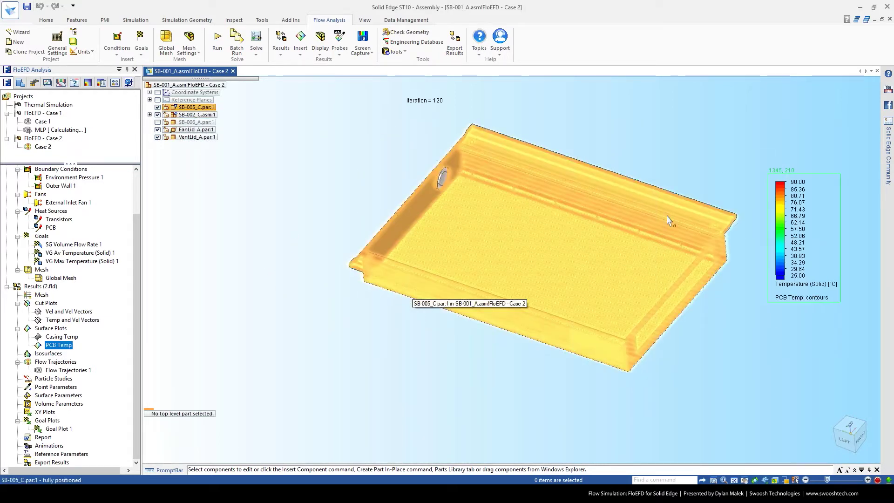
scroll(605, 177, up, 5)
shift+middle_drag(605, 178, 665, 94)
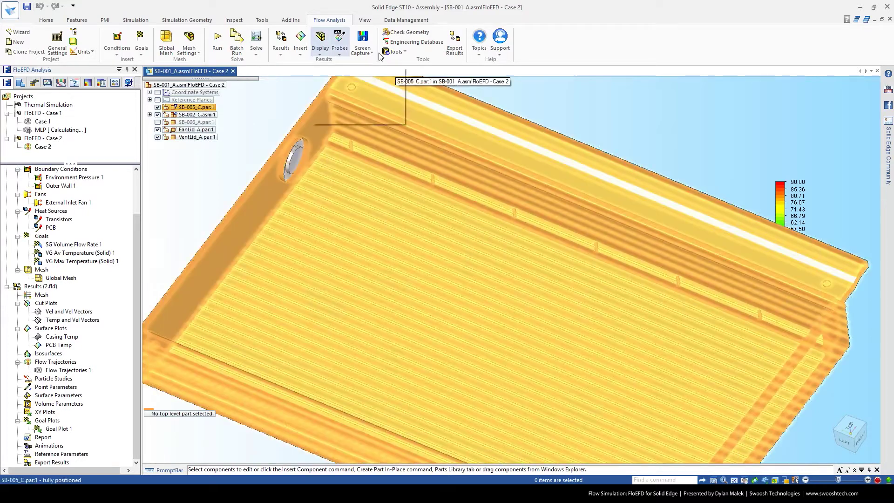
Probe the solid temperature on the hot PCB area beside the large capacitor and on the central block, then hide the probe labels.
click(341, 51)
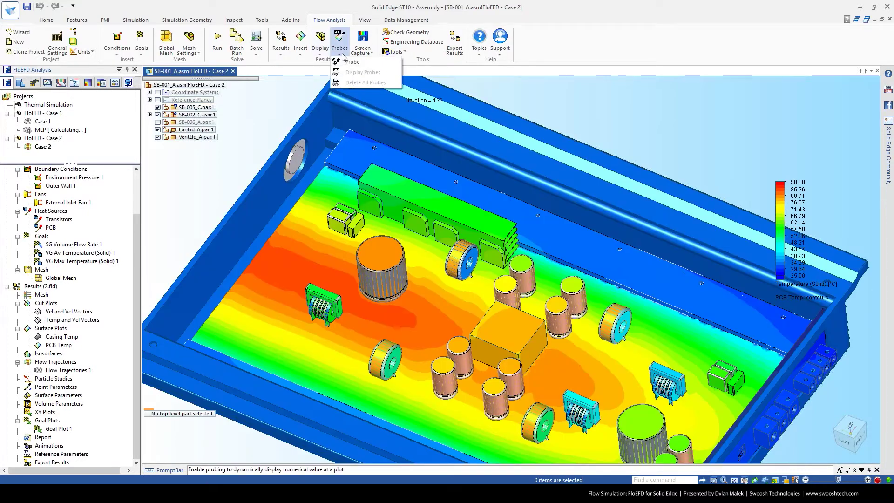
click(348, 64)
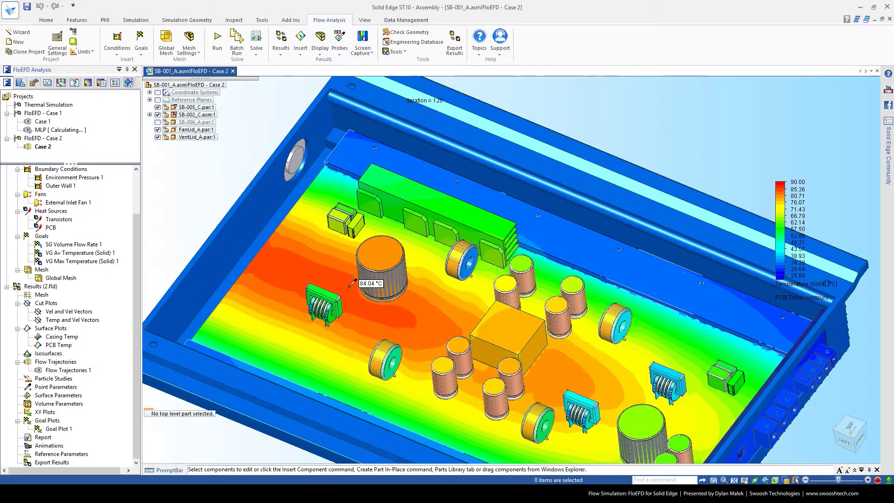
click(349, 285)
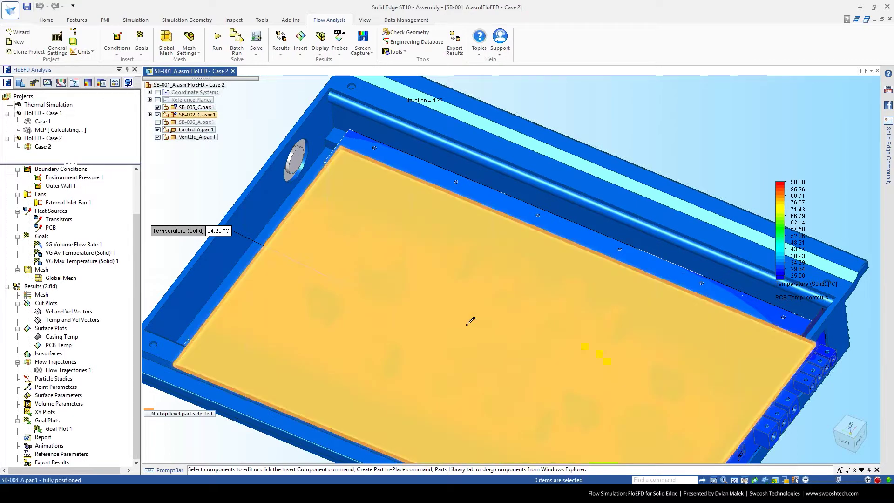
click(467, 325)
scroll(640, 152, down, 3)
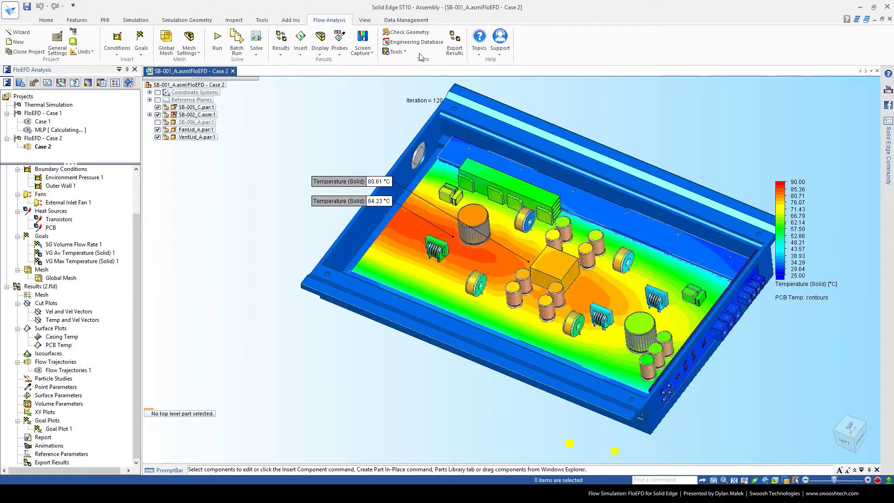
click(339, 52)
click(368, 76)
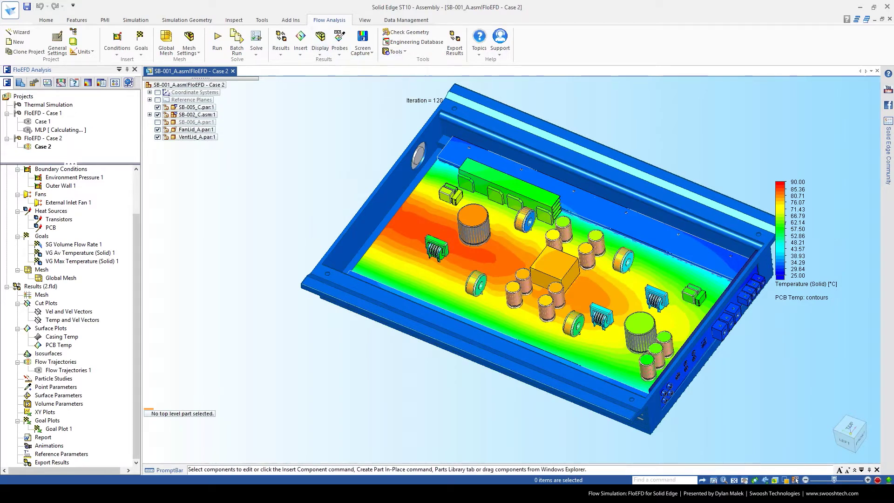
Play Flow Trajectories 1 over the Case 2 PCB temperature plot and examine the airflow around the heat sink from several angles.
middle_drag(326, 207, 326, 161)
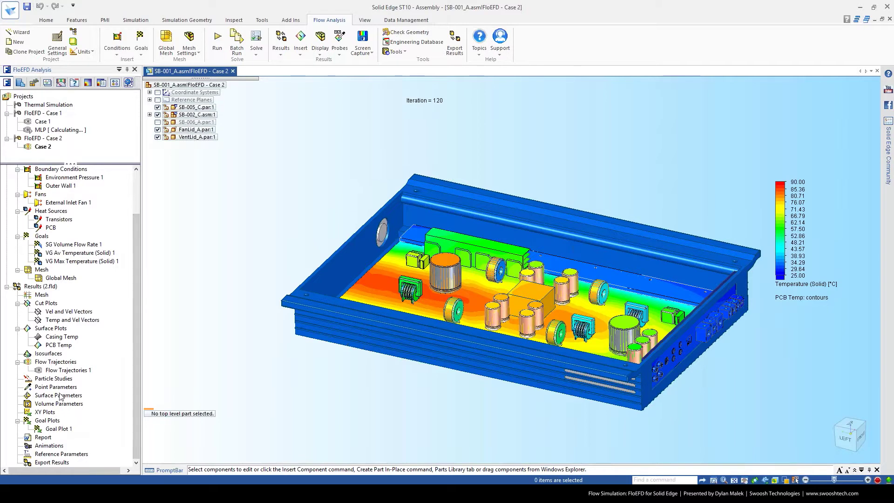
click(66, 371)
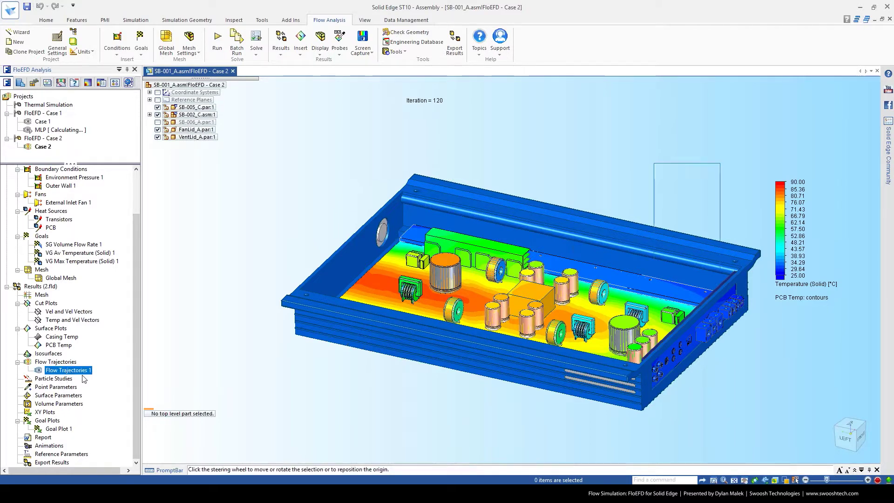
right_click(66, 371)
click(103, 306)
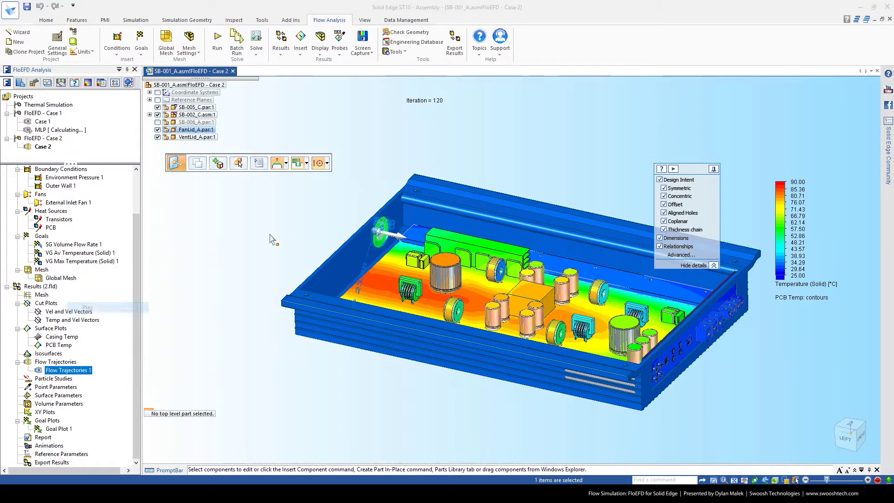
middle_drag(522, 89, 542, 124)
scroll(564, 121, up, 2)
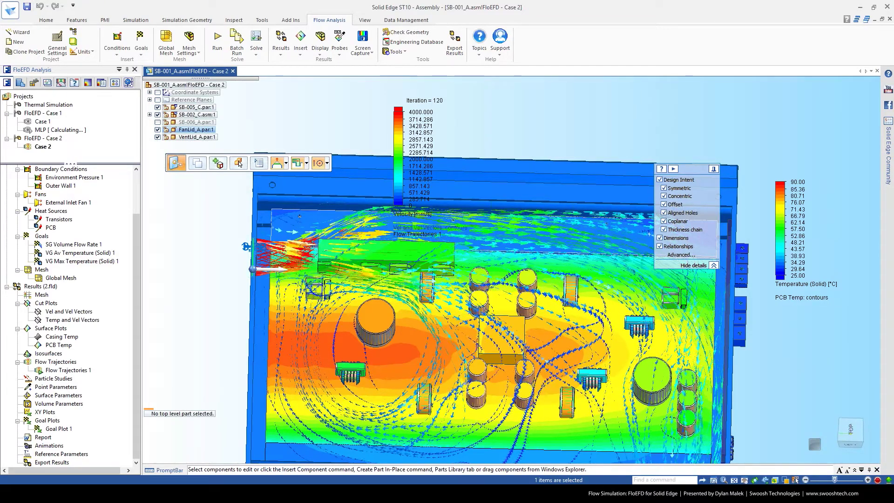
middle_drag(573, 140, 559, 103)
Compare the PCB Temp and Flow Trajectories 1 results of the Case 1 and Case 2 projects.
click(282, 52)
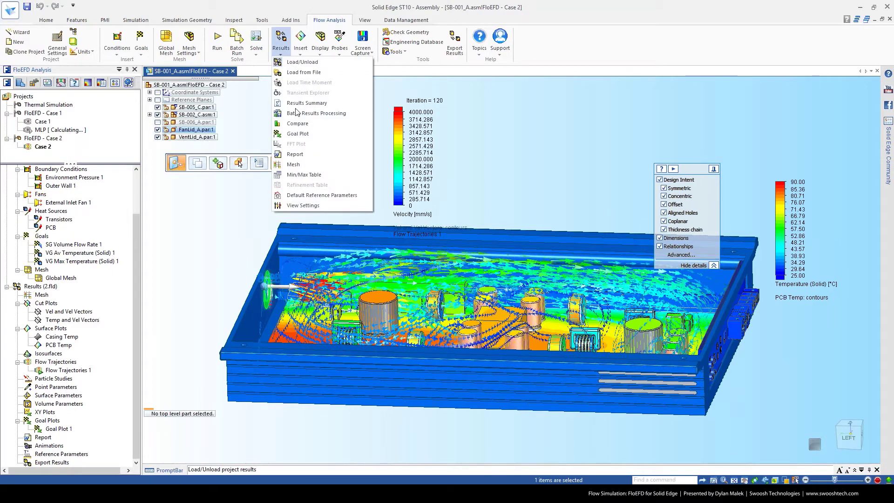
click(238, 163)
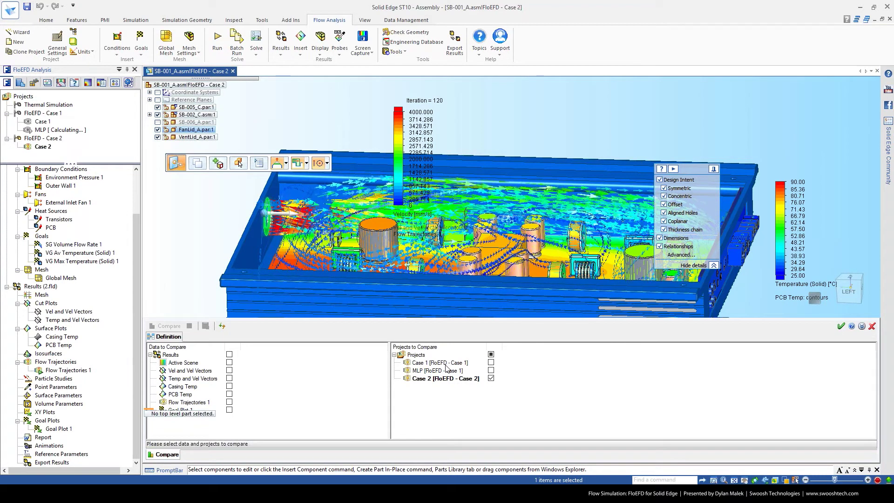
click(491, 363)
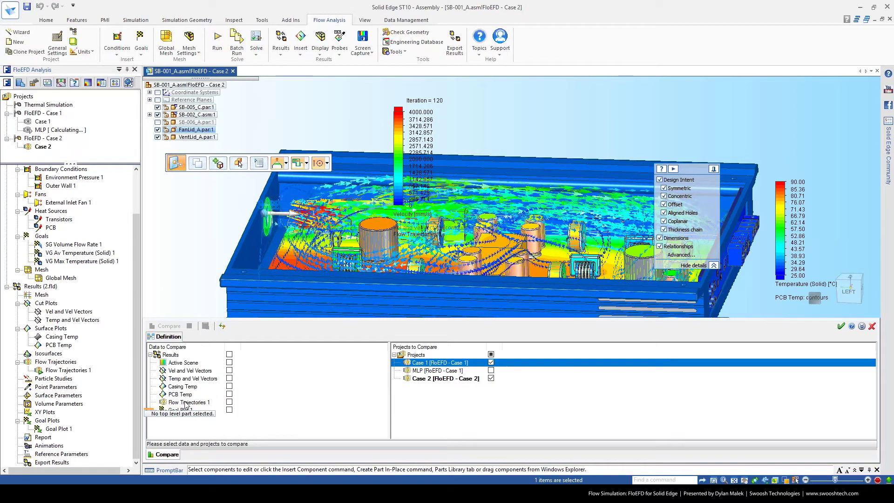
click(229, 395)
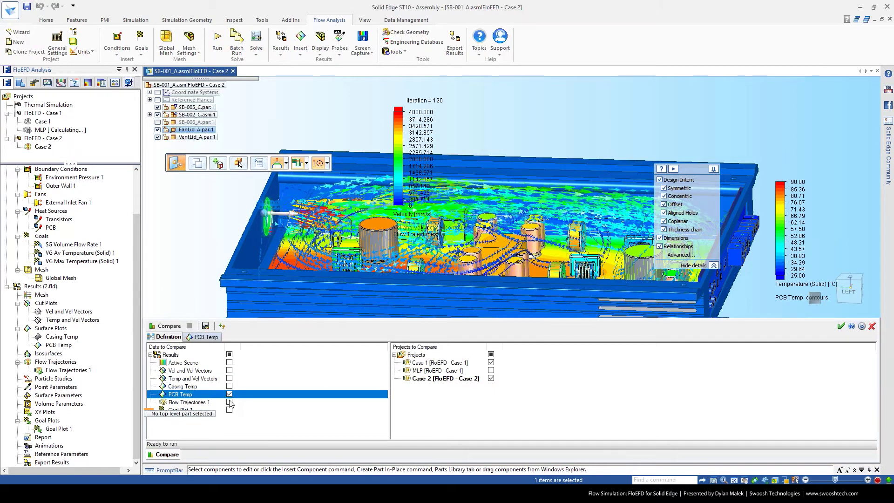
click(229, 402)
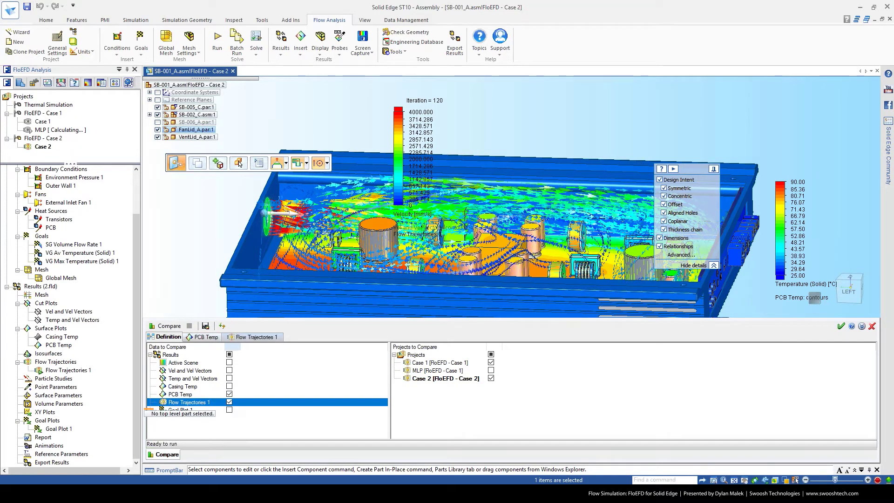
Examine the PCB Temp comparison images of both cases in an enlarged results area and view the Case 2 image at full size.
click(211, 338)
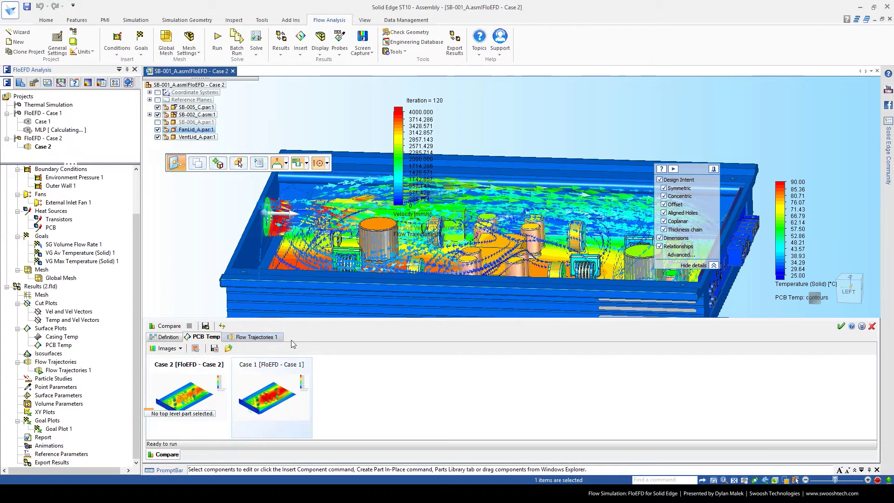
drag(311, 321, 312, 99)
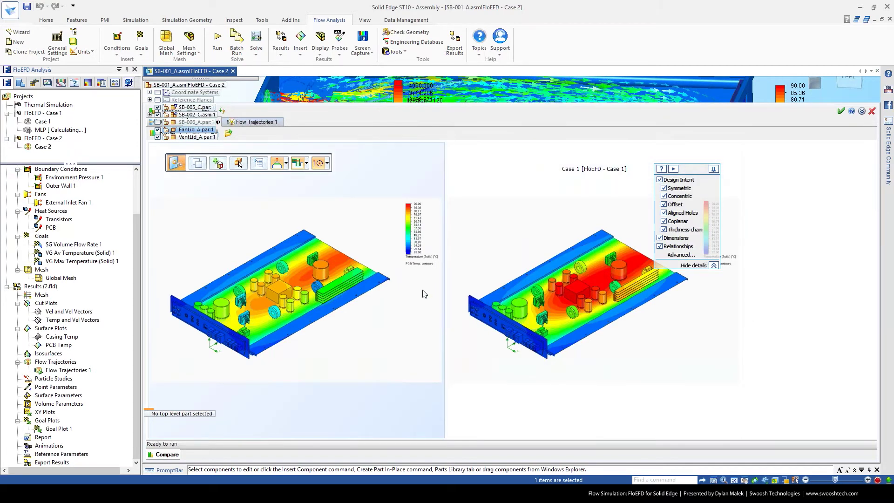
click(412, 297)
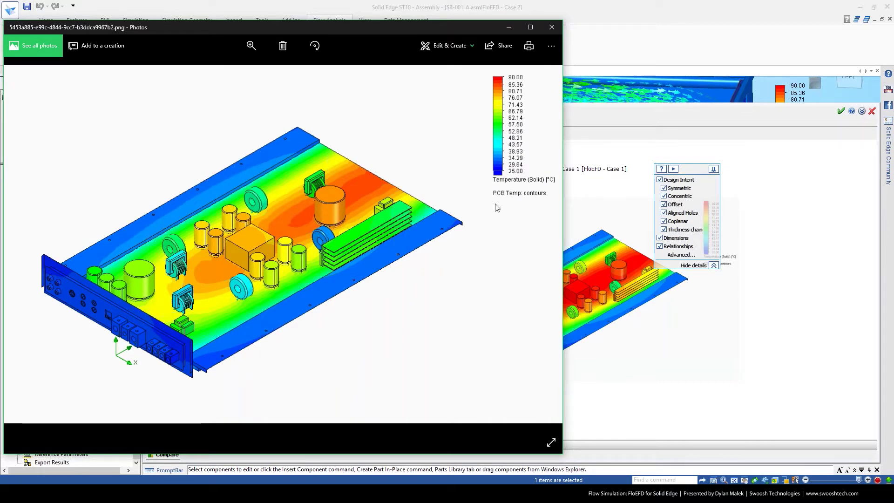
click(551, 29)
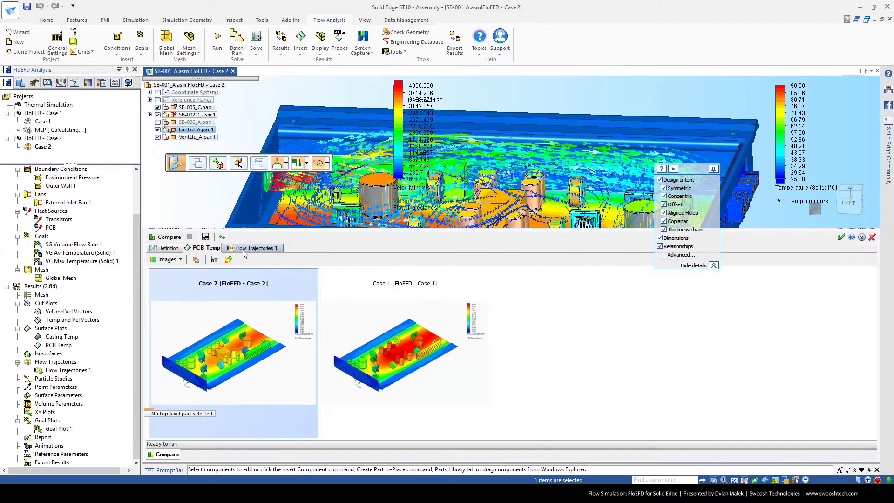
Review the Flow Trajectories 1 comparison, view the Case 2 image at full size, and shrink the comparison results area.
click(243, 250)
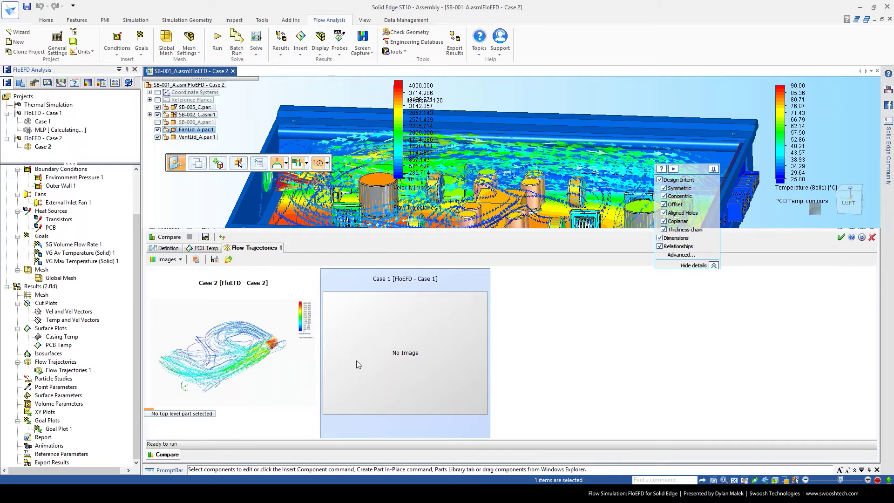
double_click(261, 332)
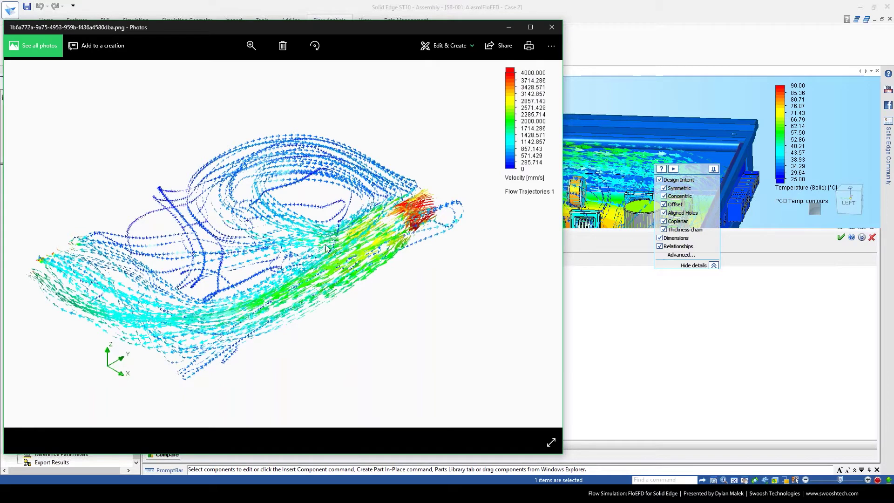
click(552, 28)
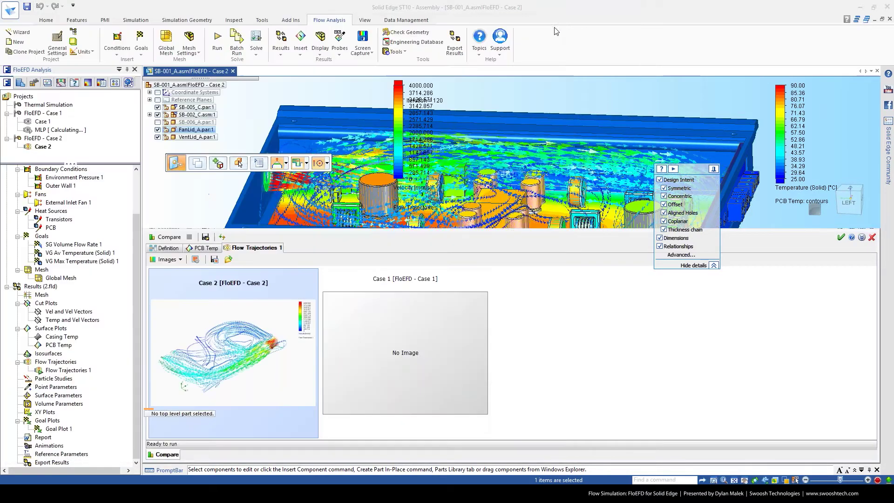
drag(583, 255, 583, 360)
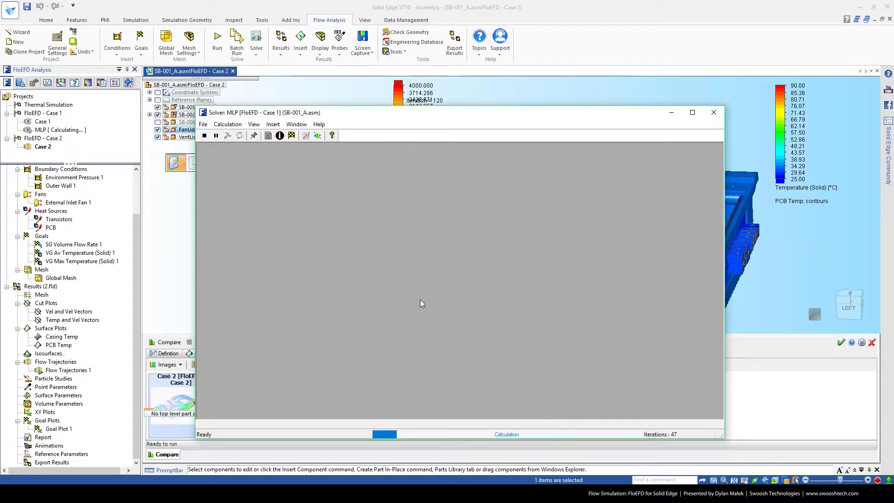
Check the log, calculation info and list of goals for the running MLP solver, then minimize its window.
click(268, 136)
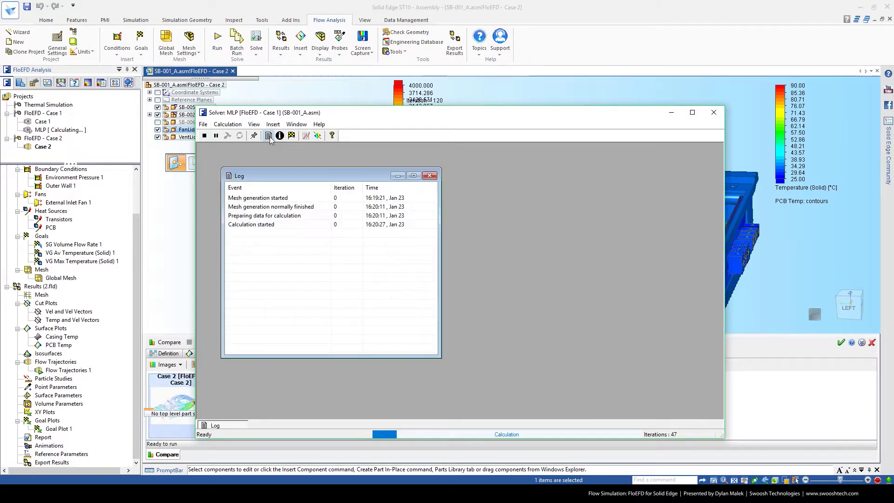
click(280, 135)
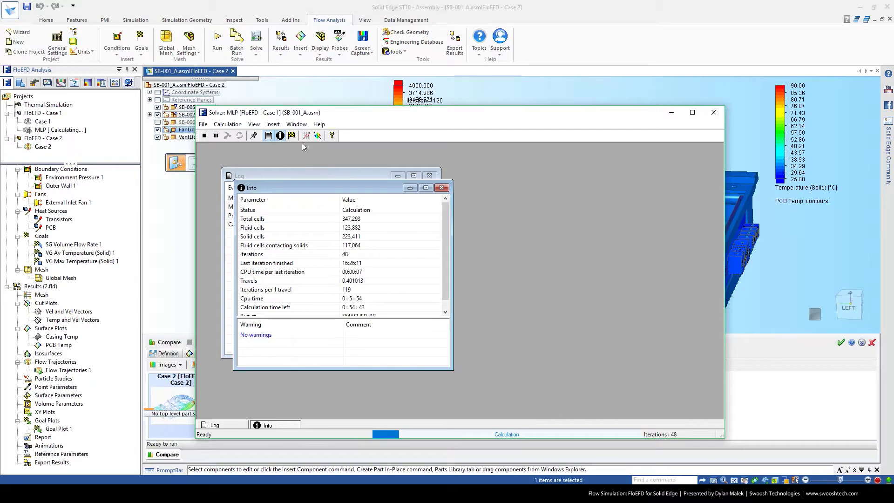
click(292, 135)
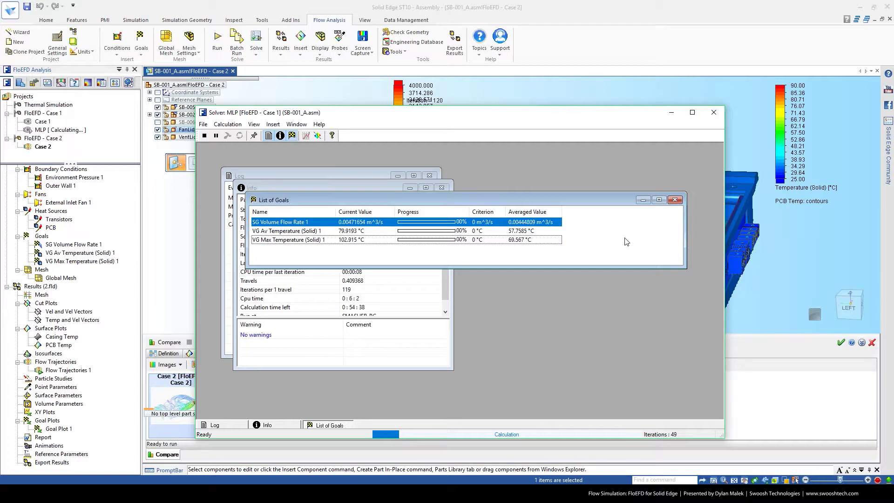
click(668, 114)
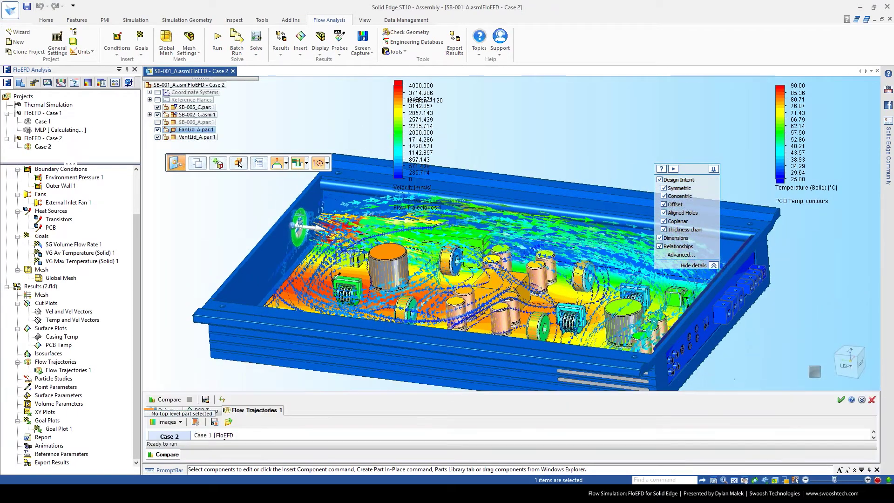
Open the Case 1 configuration of SB-001_A.asm from the recent files.
middle_drag(208, 292, 239, 164)
middle_drag(232, 279, 257, 259)
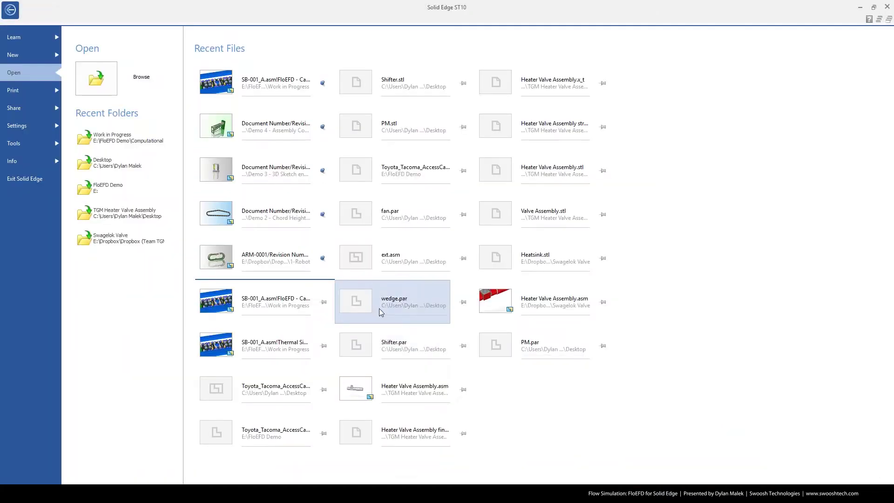
click(248, 96)
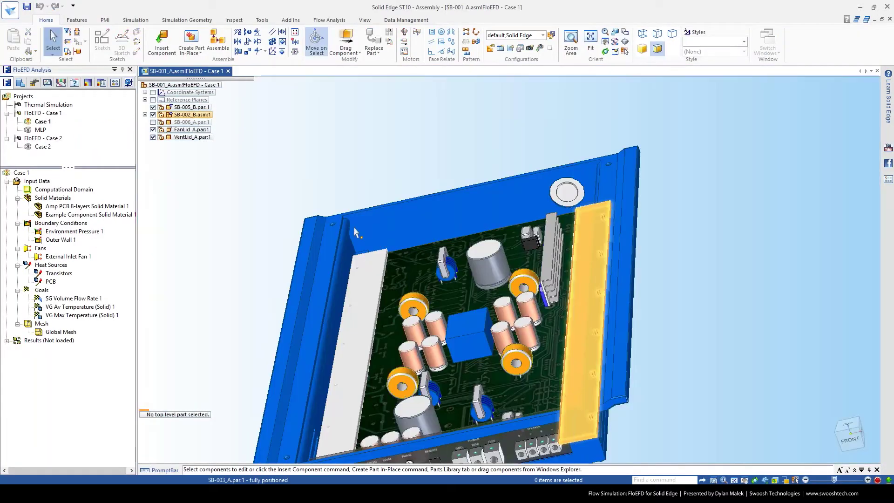
Set up a results comparison of Case 1 and Case 2 that includes Flow Trajectories 1 and PCB Temp.
middle_drag(355, 303, 207, 304)
middle_drag(186, 318, 549, 289)
click(329, 20)
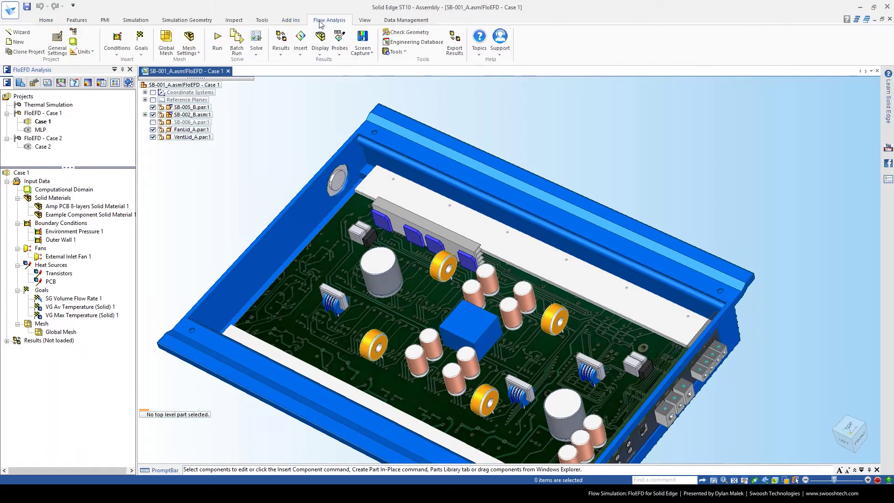
click(281, 50)
click(294, 125)
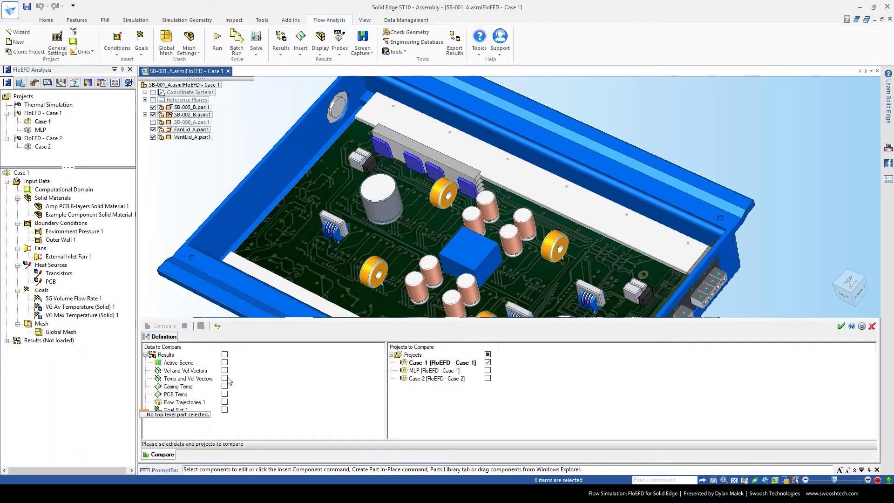
click(488, 378)
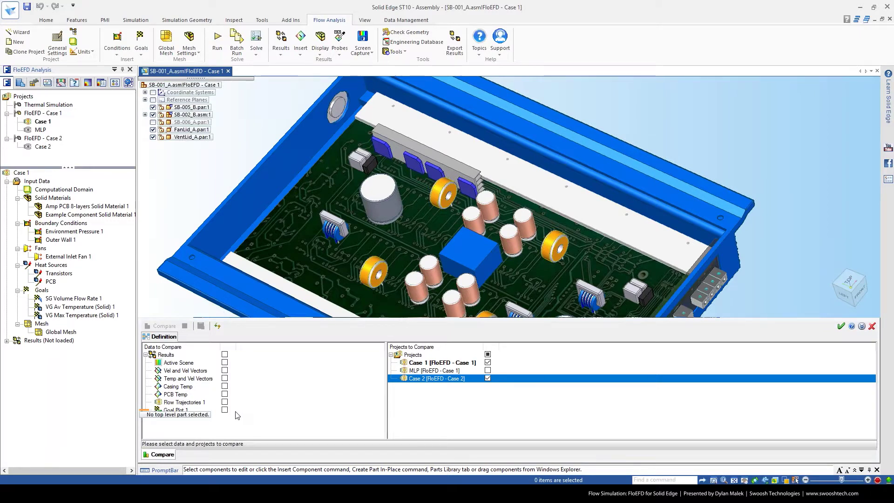
click(225, 402)
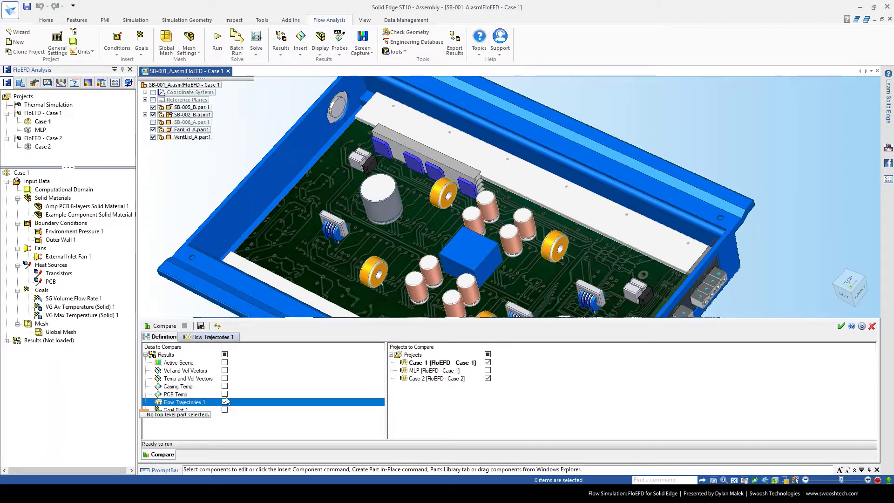
click(225, 394)
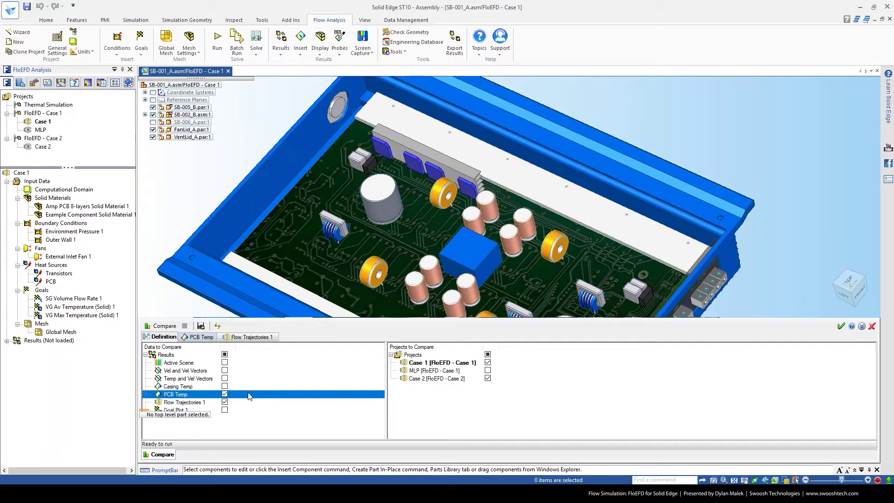
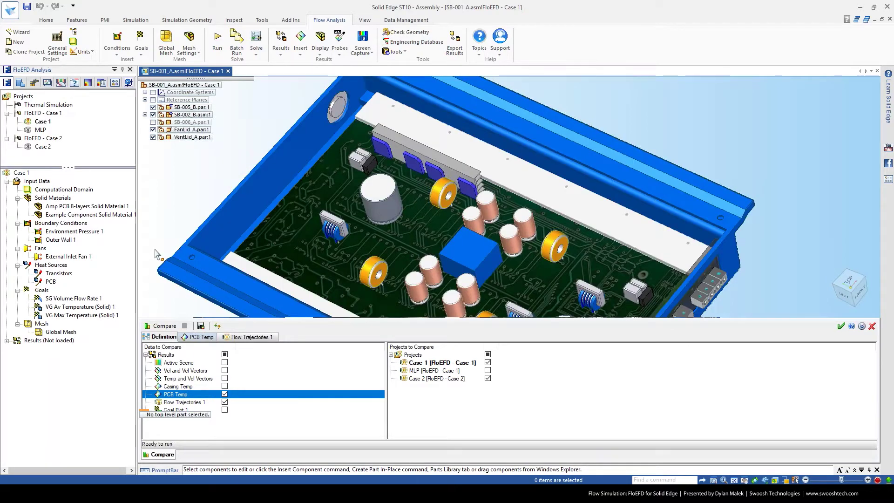
Review the PCB Temp and Flow Trajectories 1 comparison pages alongside the whole enclosure.
middle_drag(162, 249, 167, 213)
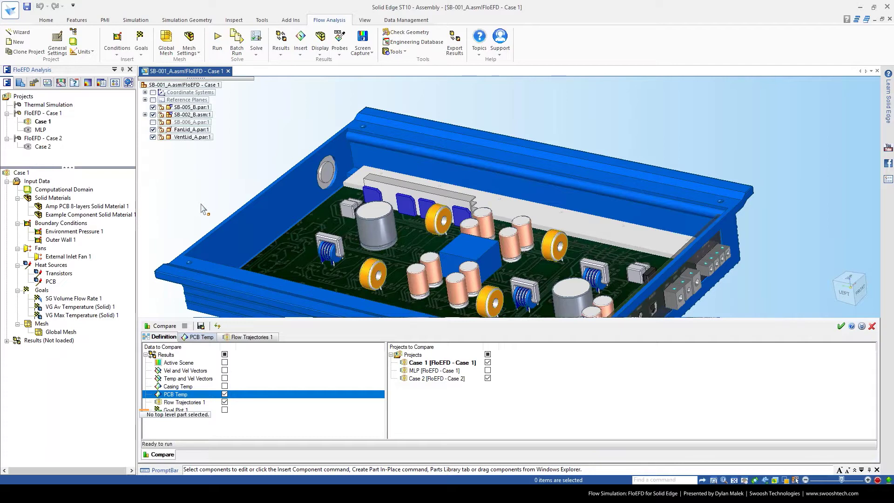
click(191, 107)
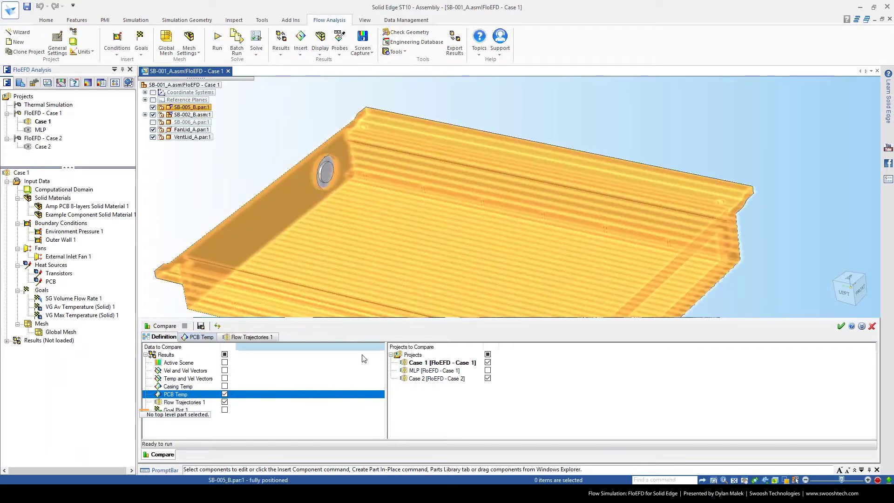
click(202, 337)
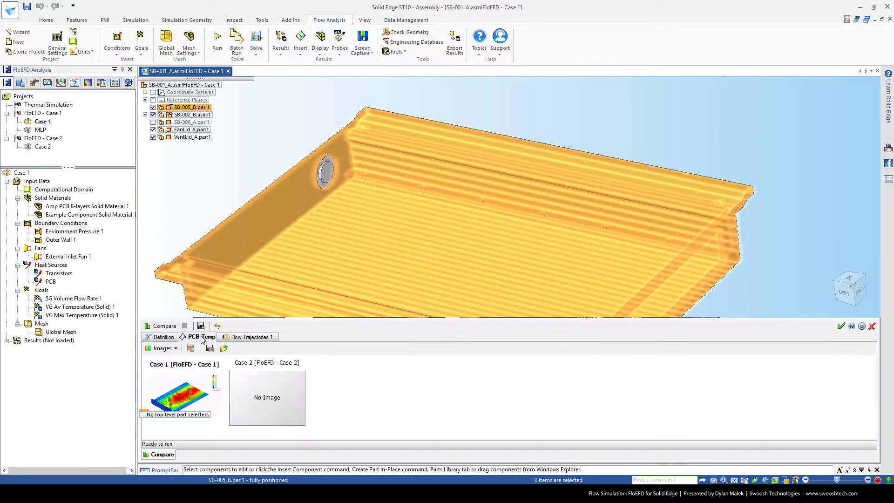
click(236, 338)
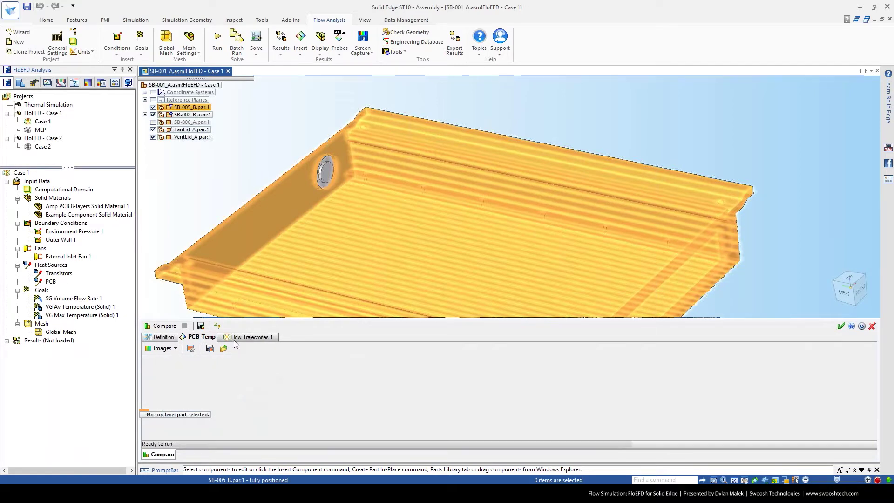
click(206, 337)
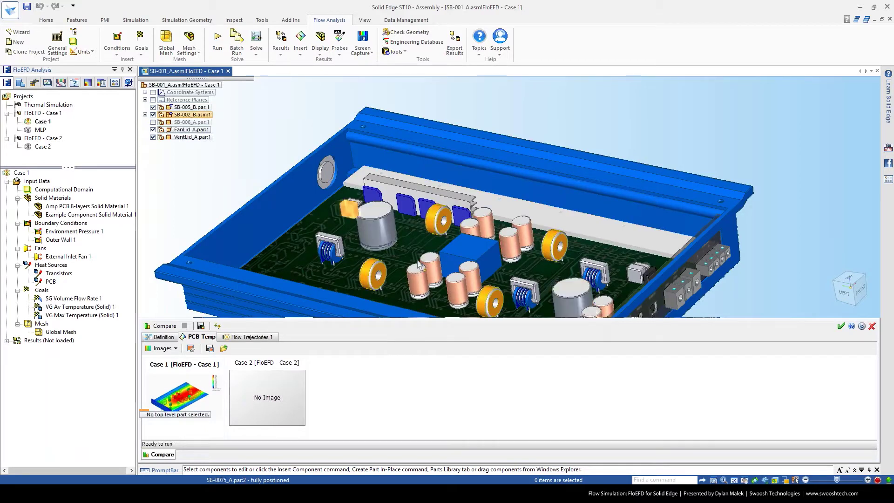
scroll(418, 262, down, 3)
shift+middle_drag(735, 287, 717, 249)
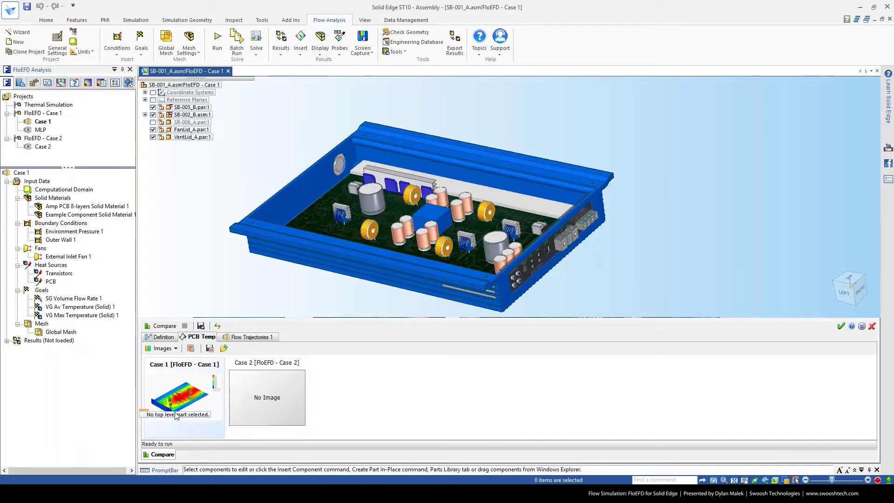
Check which alternate assembly members are available besides FloEFD - Case 1, and bring up the Parts Library.
click(43, 20)
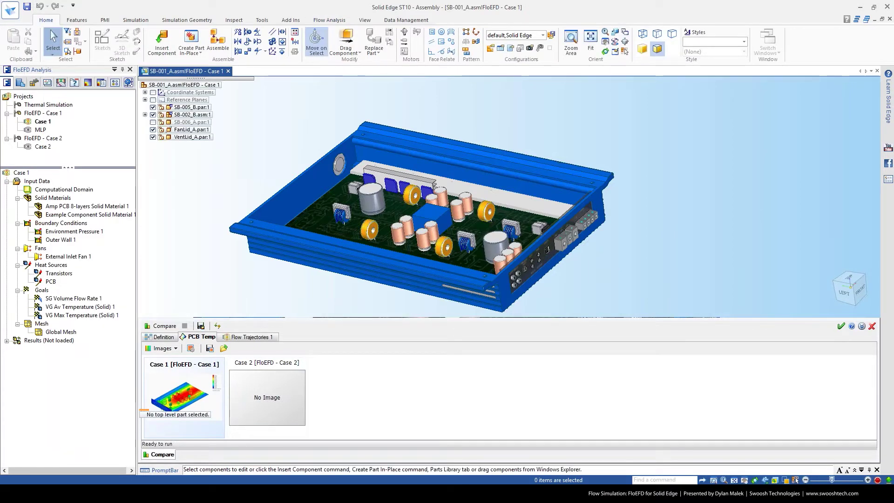
click(35, 83)
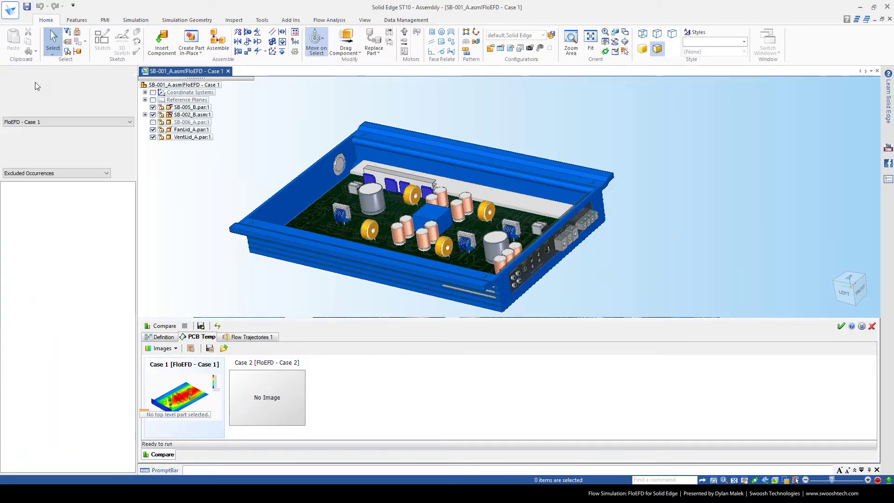
click(56, 123)
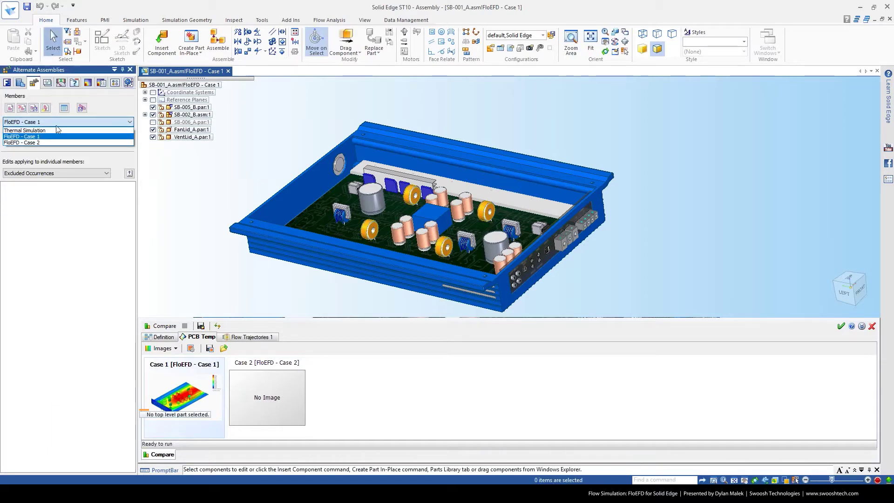
click(21, 87)
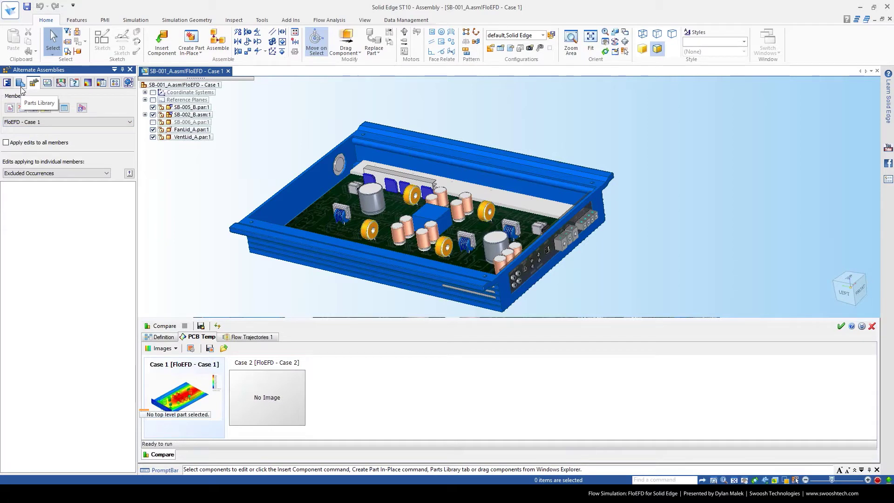
click(21, 87)
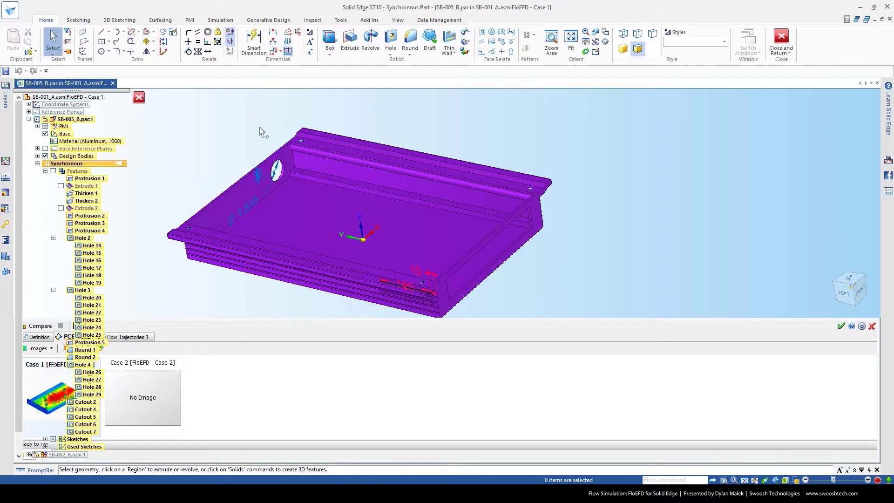
Edit SB-005_B.par in place, enlarge the round fan opening in its end wall to 49.85 mm diameter, and return to the assembly.
middle_drag(216, 172, 305, 185)
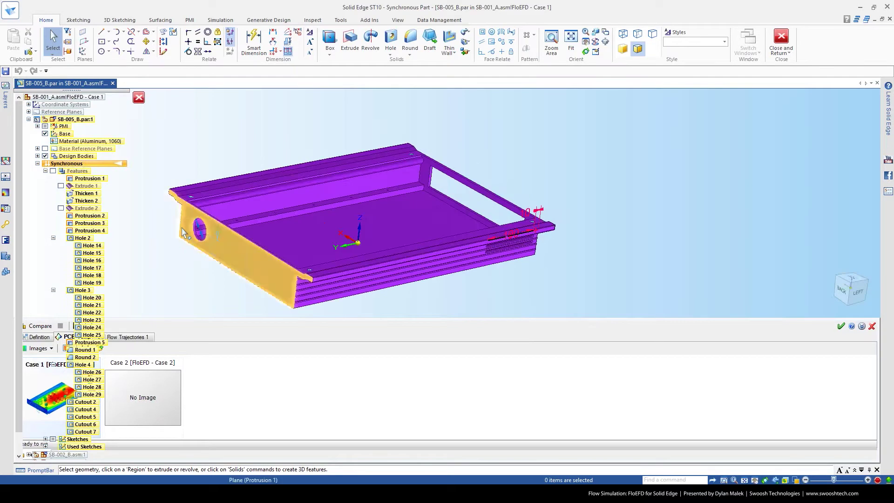
scroll(182, 230, up, 4)
click(209, 245)
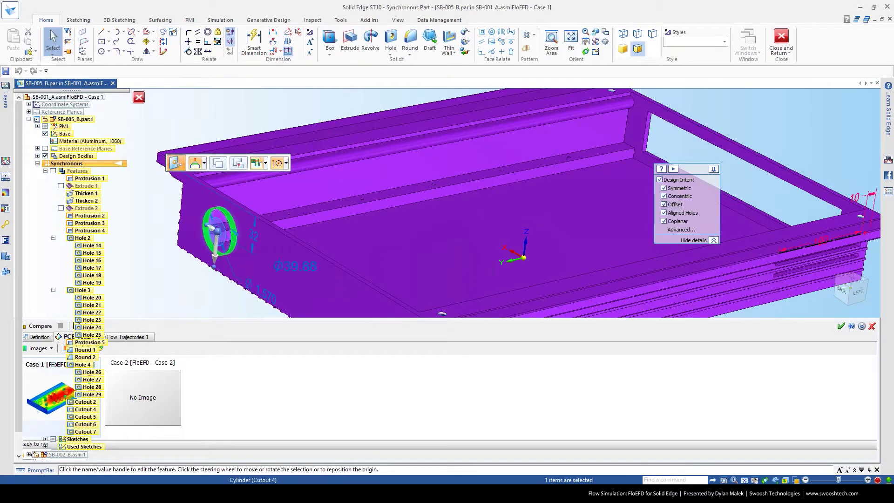
click(294, 268)
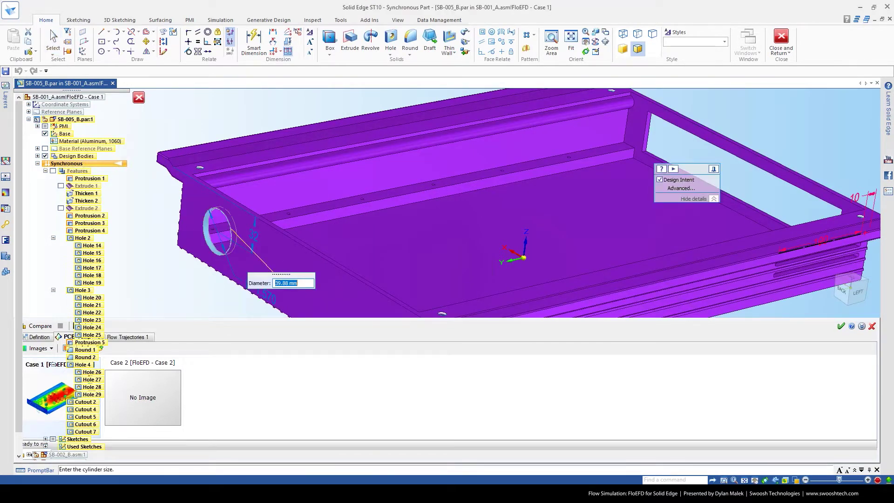
scroll(297, 283, up, 5)
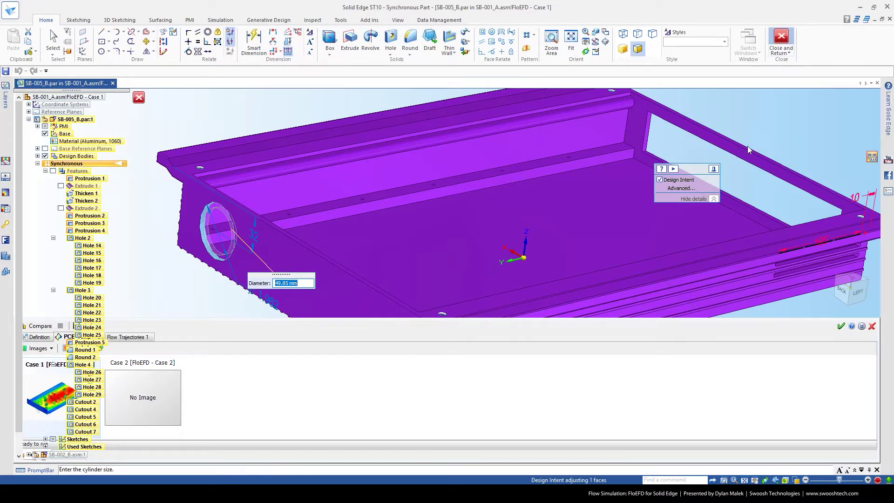
click(749, 114)
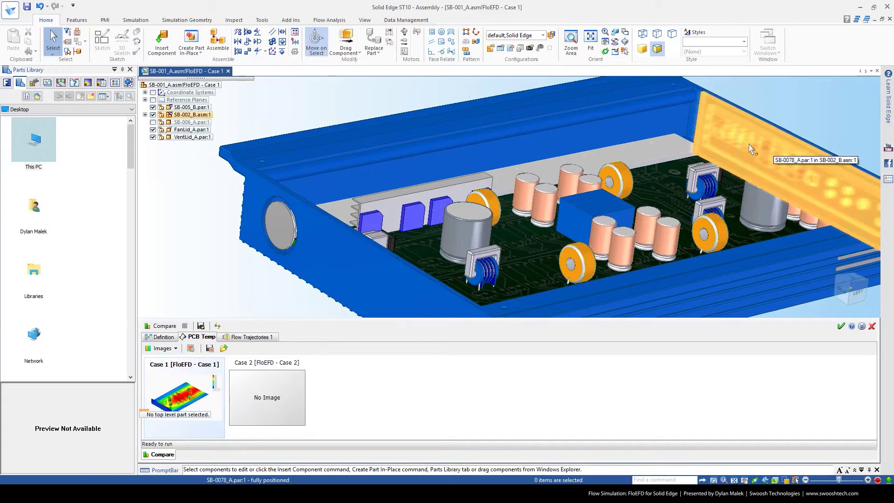
Inspect the enclosure's fan opening and view the Case 1 PCB Temp image at full size.
scroll(346, 282, down, 2)
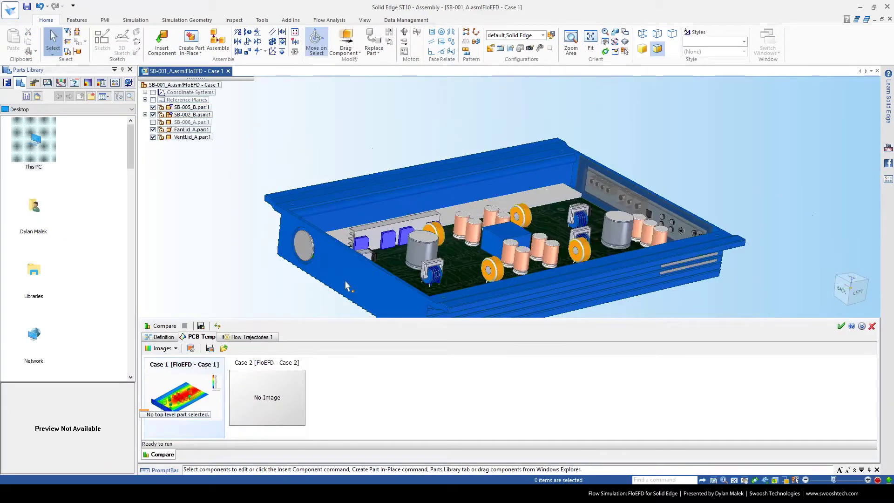
middle_drag(288, 261, 210, 250)
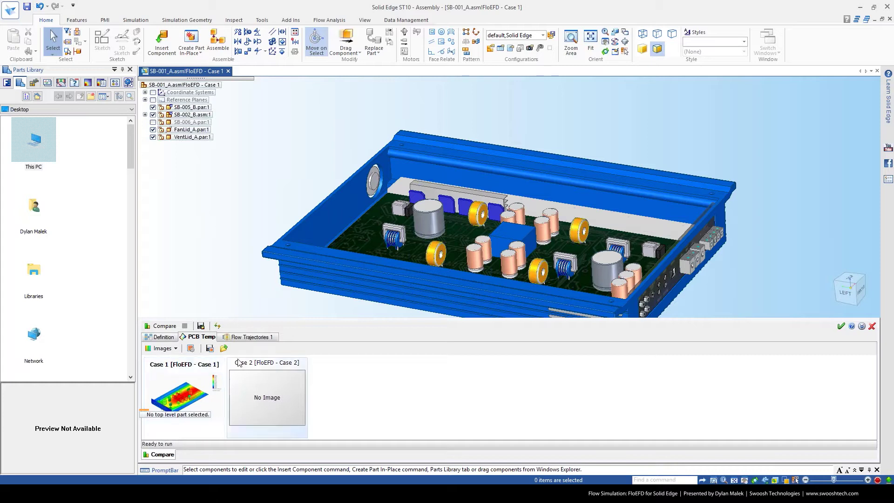
double_click(196, 398)
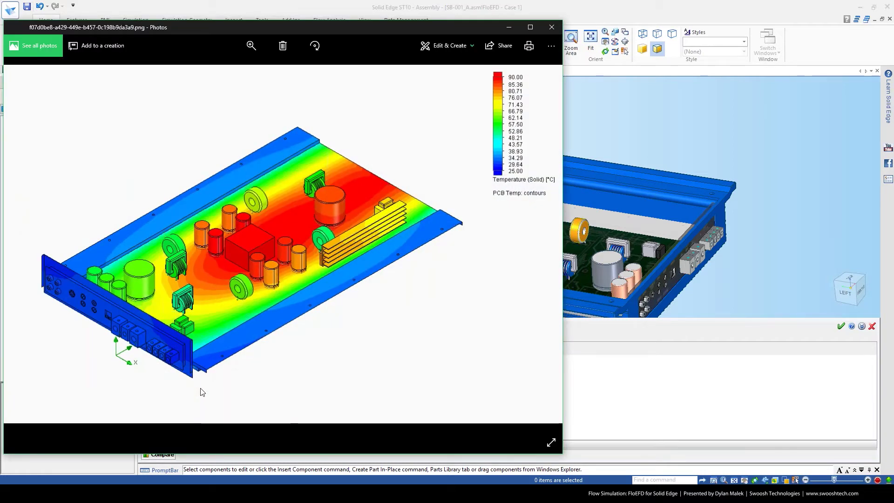
click(743, 261)
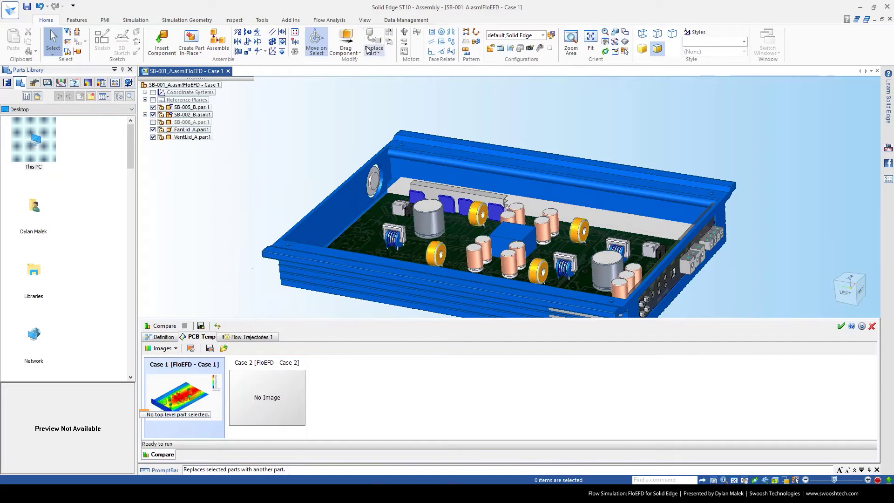
Return to the FloEFD analysis tree and review which feature types can be shown in the Case 1 tree.
click(330, 20)
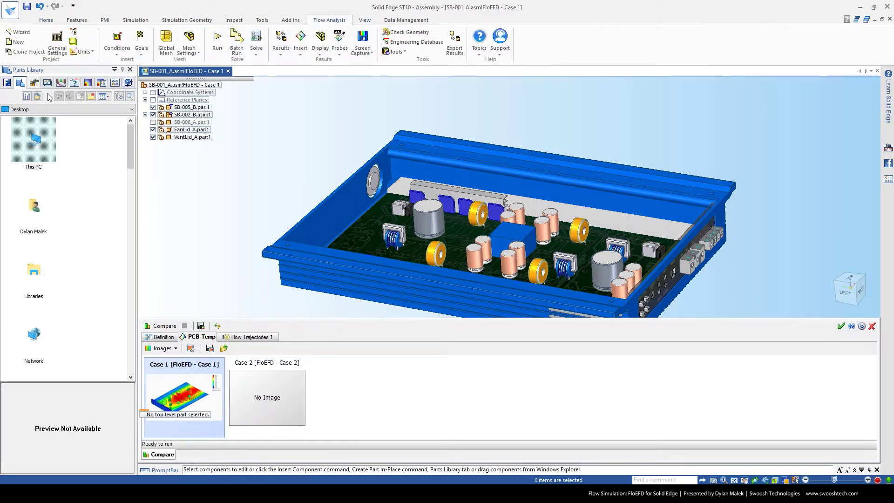
click(7, 82)
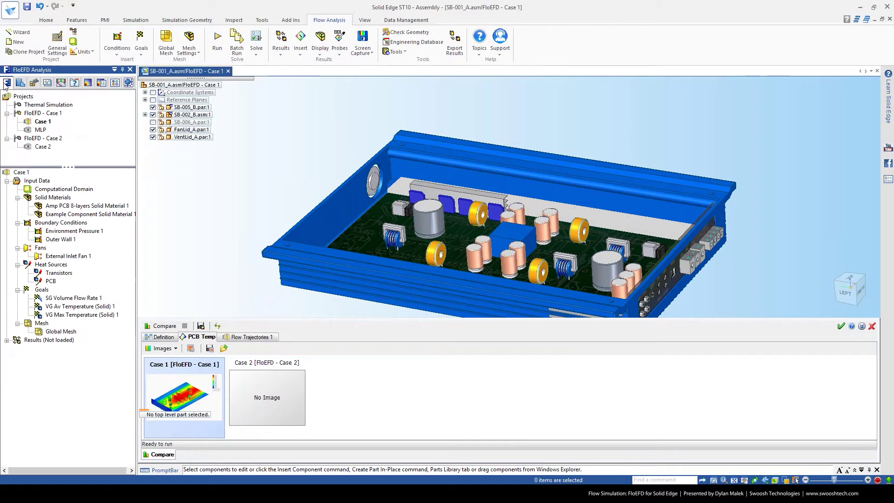
right_click(27, 175)
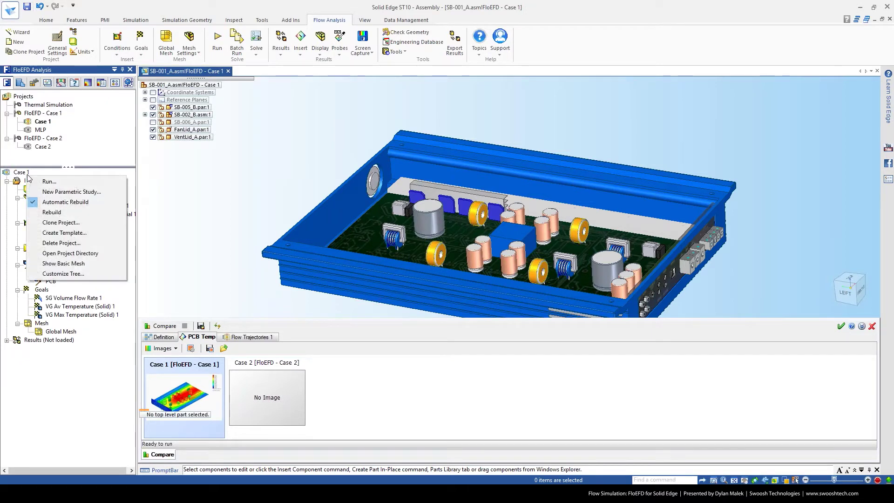
click(65, 273)
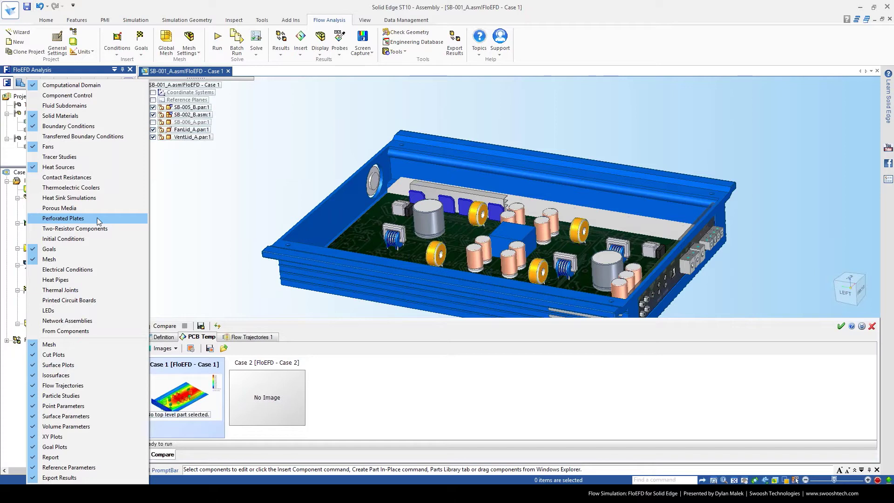
click(194, 226)
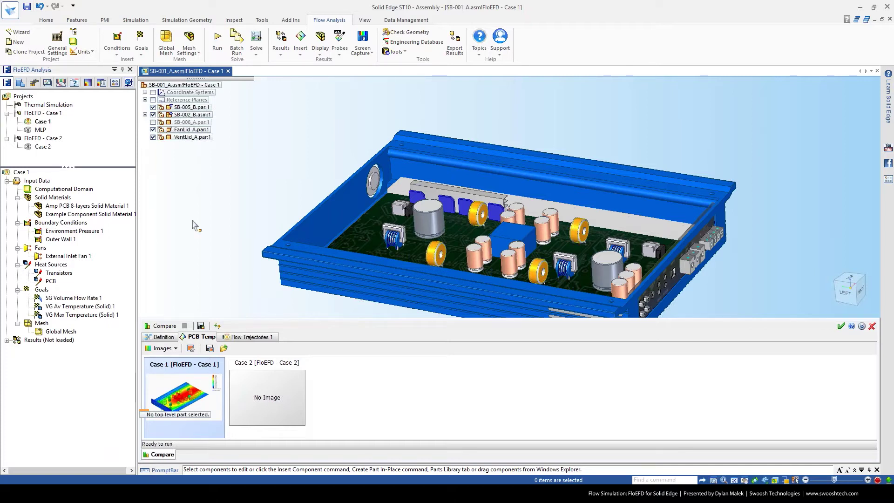
Look over the Simulation thermal load commands, inspect the circuit board up close, and return to the flow analysis commands.
click(135, 20)
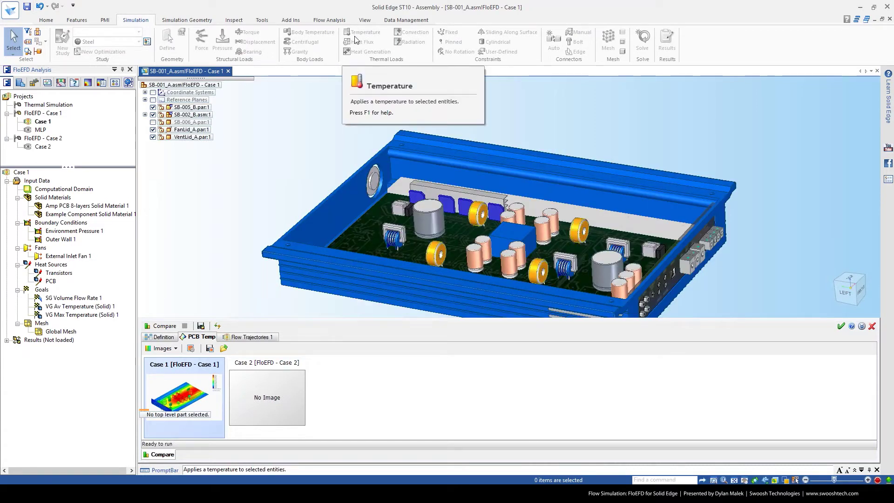
scroll(484, 223, up, 5)
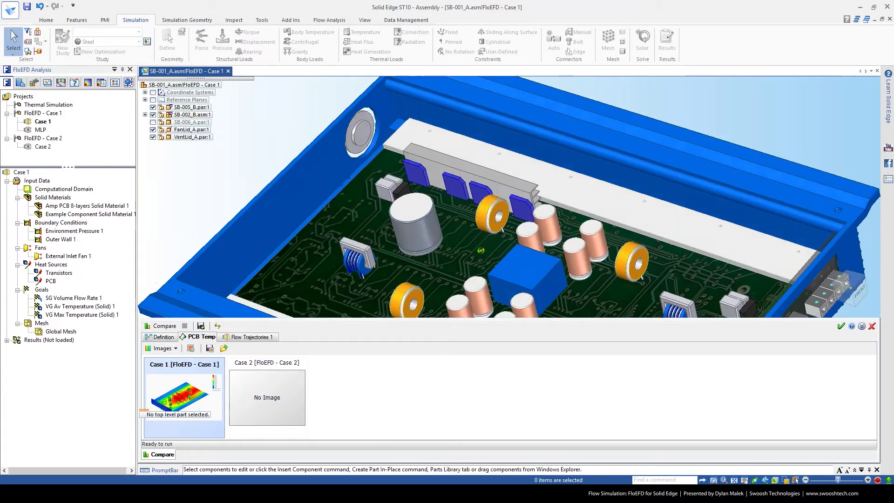
middle_drag(513, 211, 504, 184)
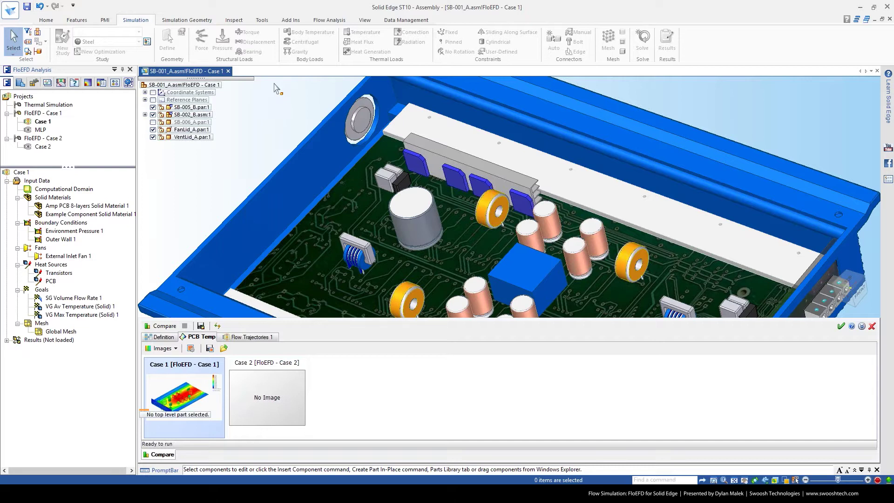
click(322, 21)
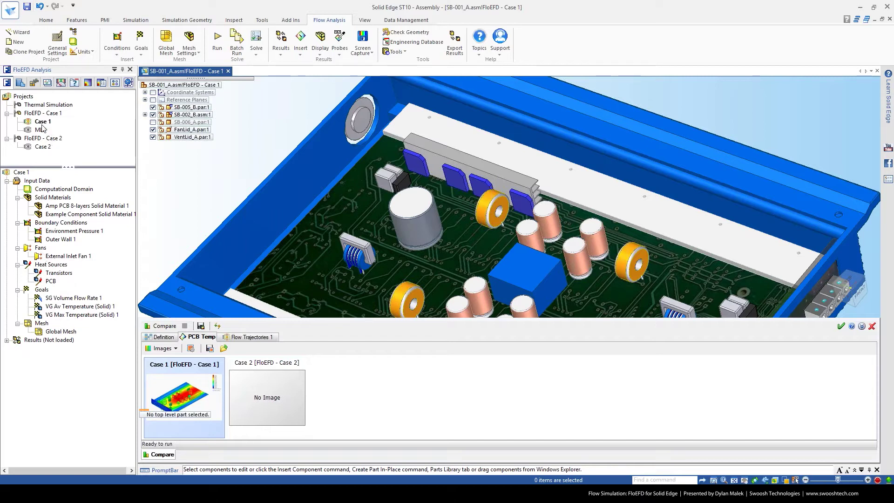
View the enclosure from above with its circuit board, inspect the full-size Case 1 PCB Temp image, and return to the model.
scroll(343, 201, down, 3)
middle_drag(342, 198, 329, 165)
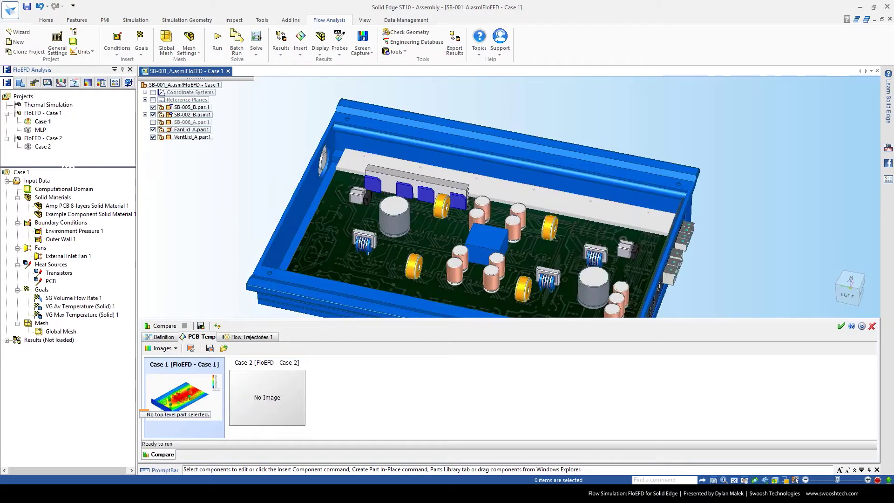
double_click(184, 397)
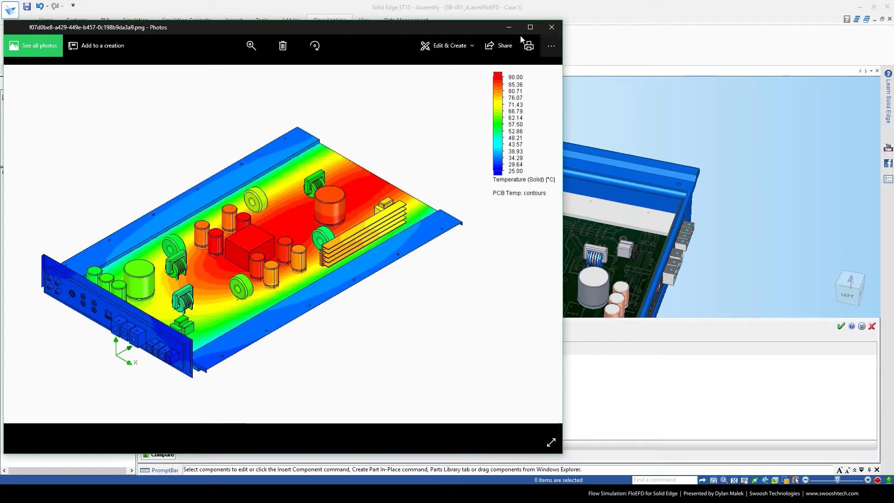
drag(473, 29, 509, 26)
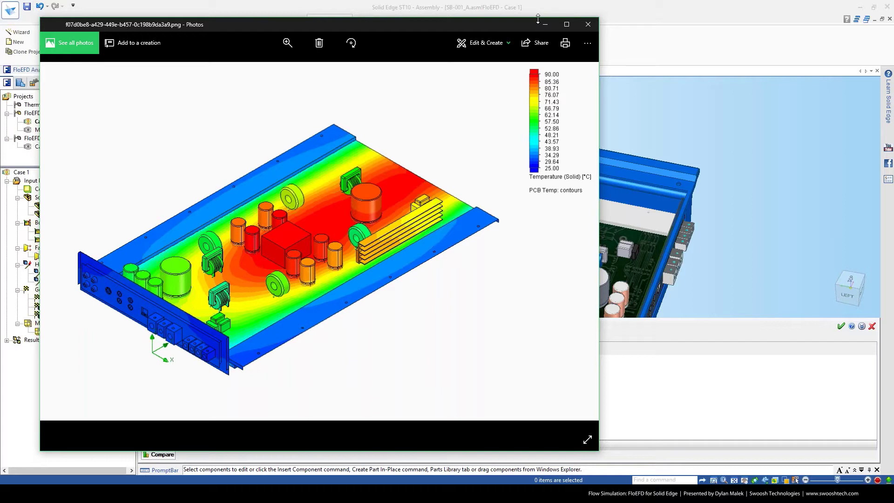
click(763, 105)
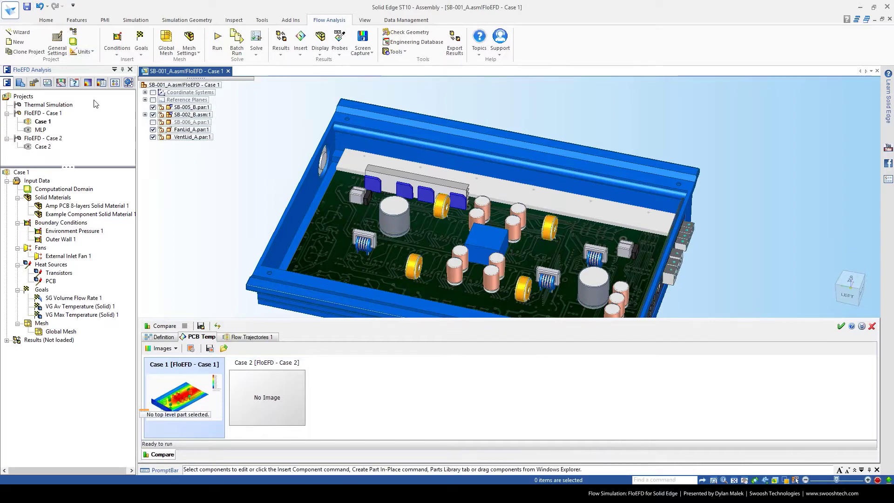
Review the project's general analysis settings and look through its unit system, including the unit for calculation time.
click(58, 48)
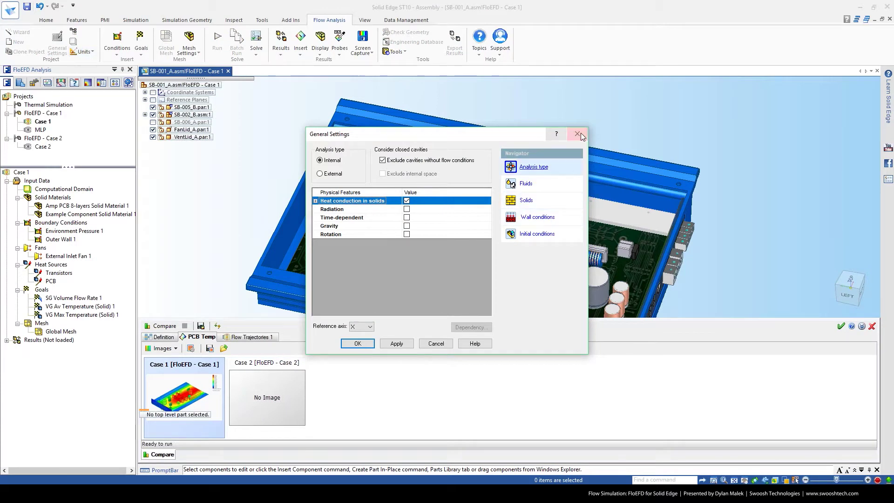
click(578, 134)
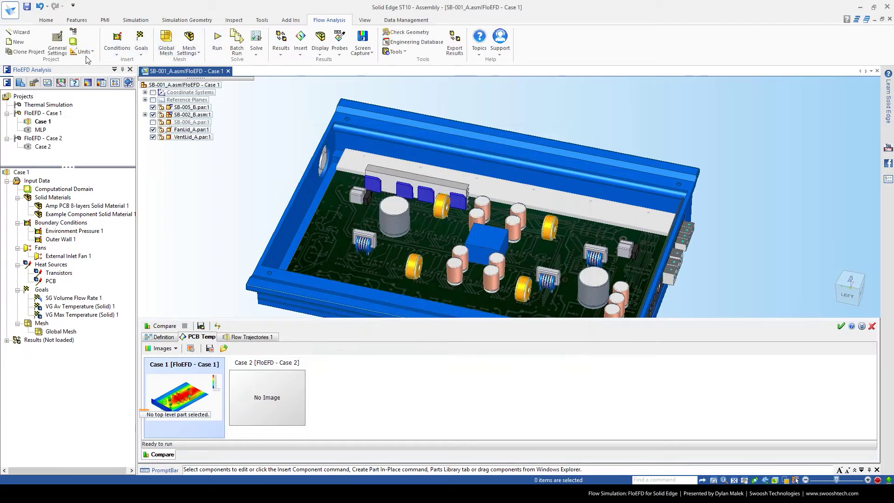
click(89, 52)
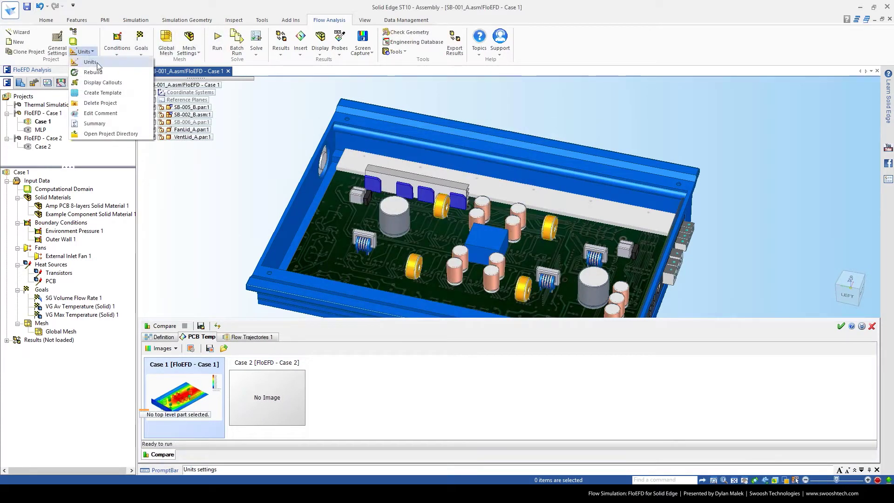
click(90, 62)
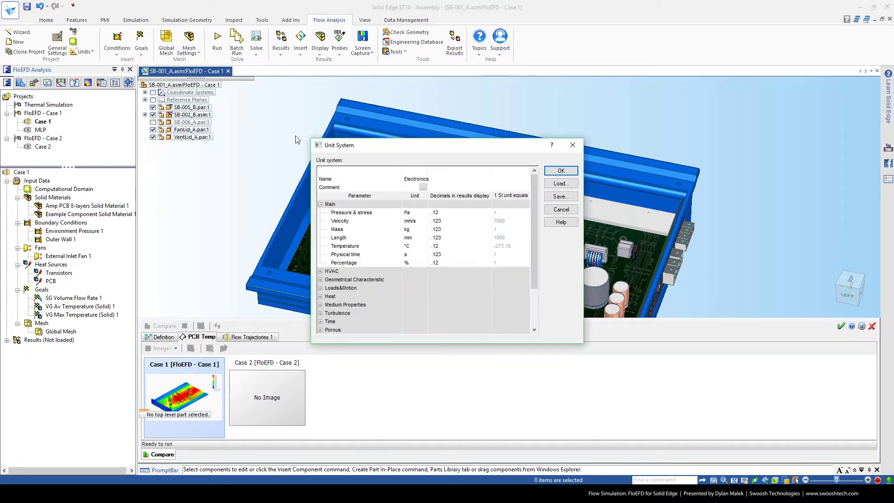
drag(375, 148, 335, 133)
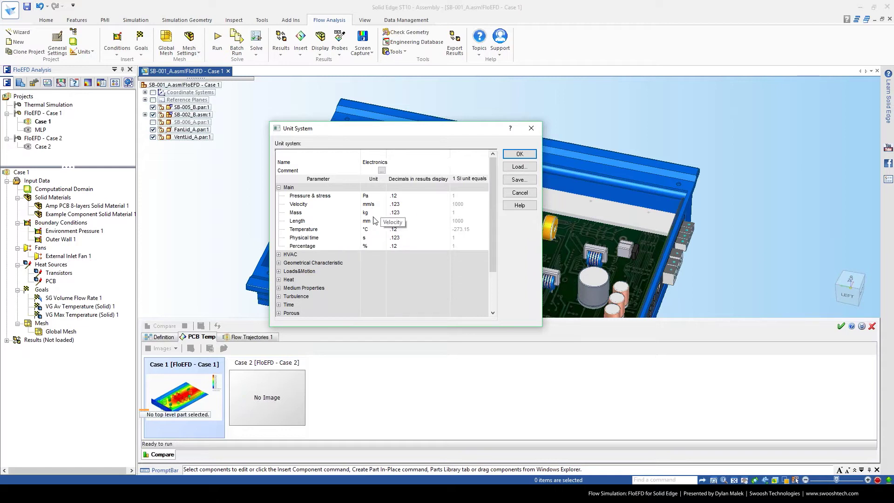
scroll(324, 263, down, 2)
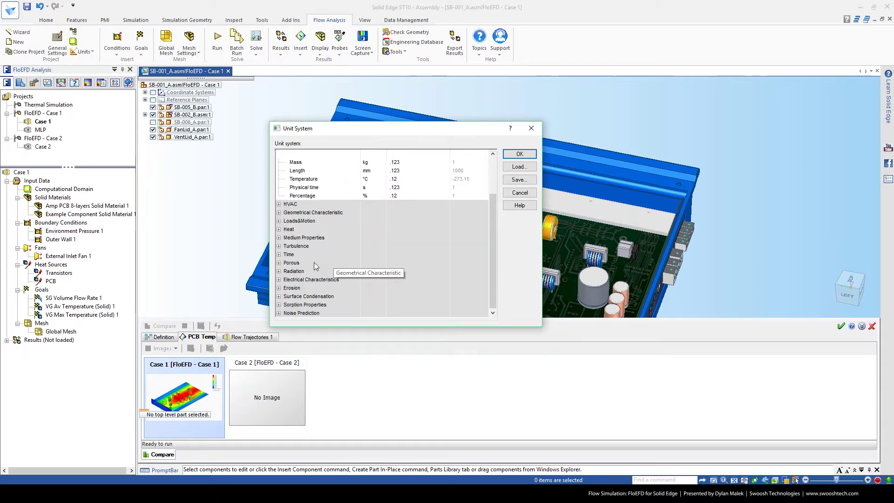
click(279, 255)
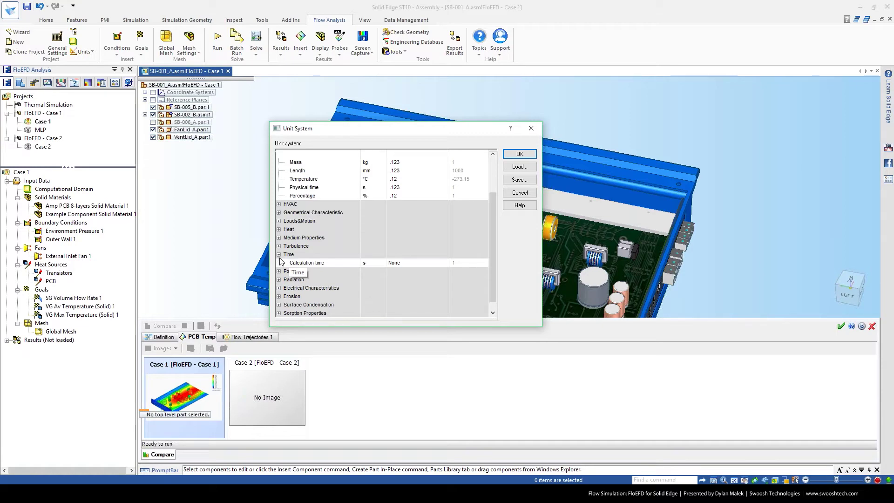
click(531, 128)
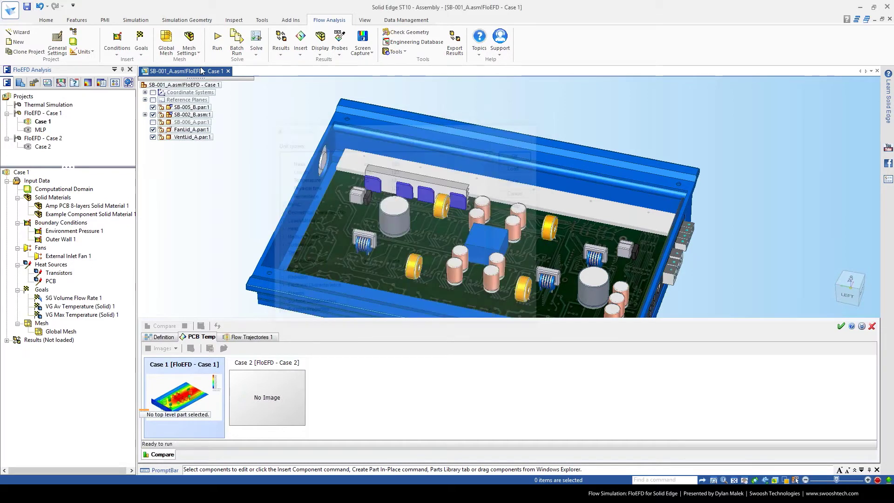
Start a new project with the Wizard, try to define a custom unit system based on SI (m-kg-s), and cancel.
click(21, 33)
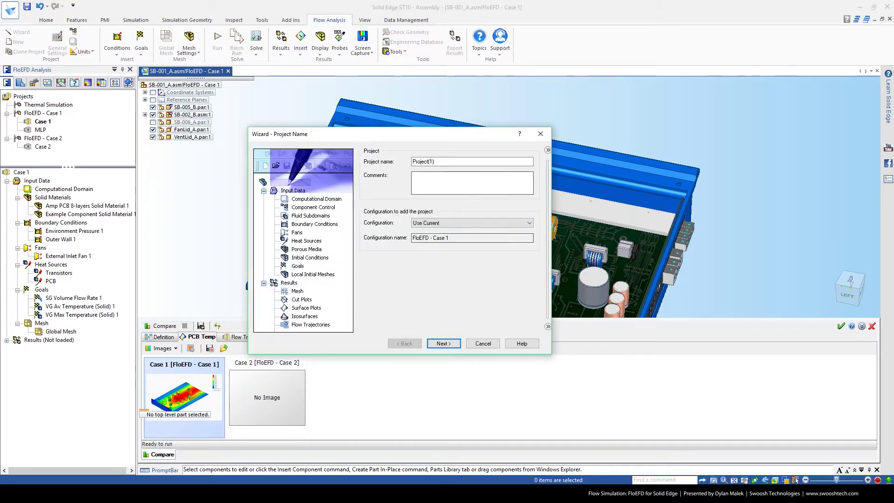
click(443, 343)
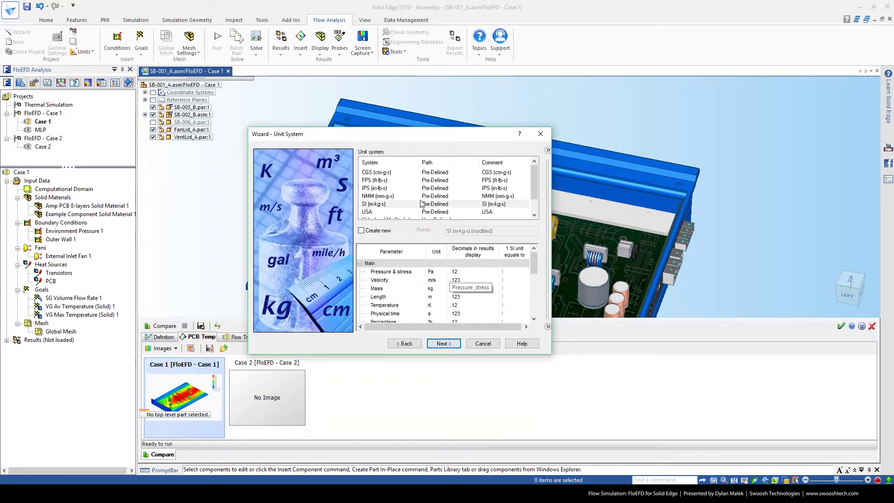
click(372, 231)
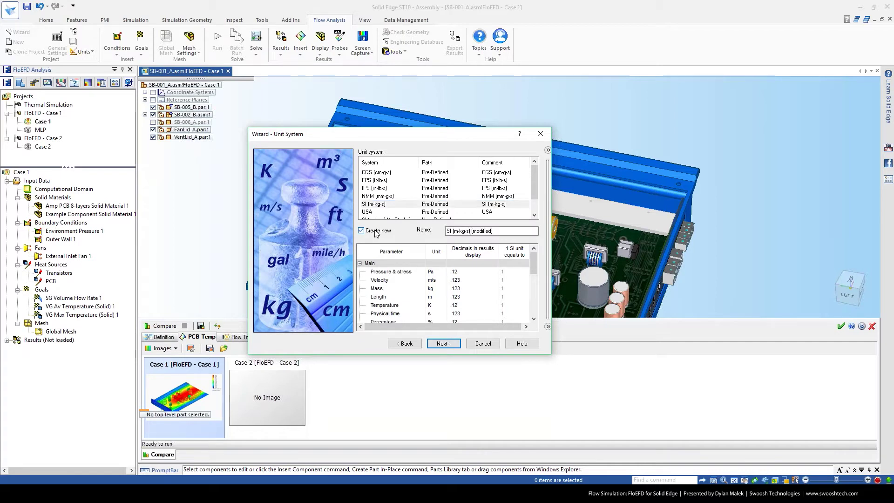
drag(493, 231, 472, 232)
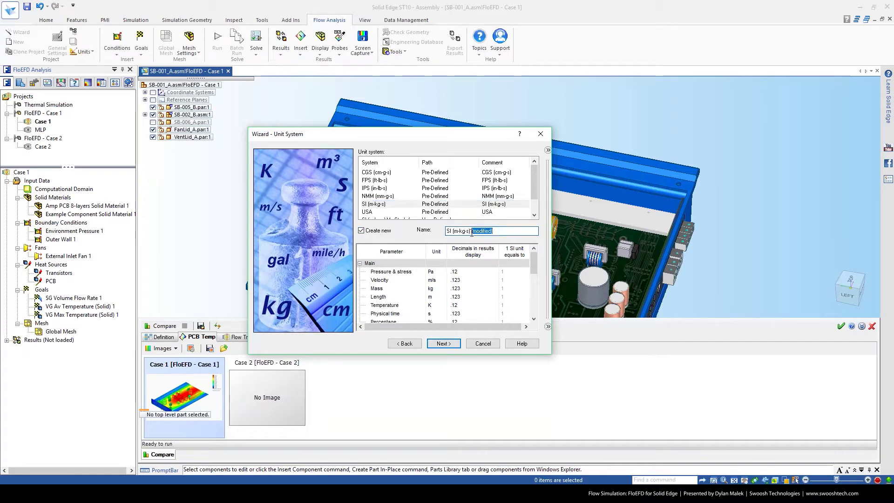
key(BackSpace)
key(BackSpace)
key(BackSpace)
key(BackSpace)
key(BackSpace)
key(BackSpace)
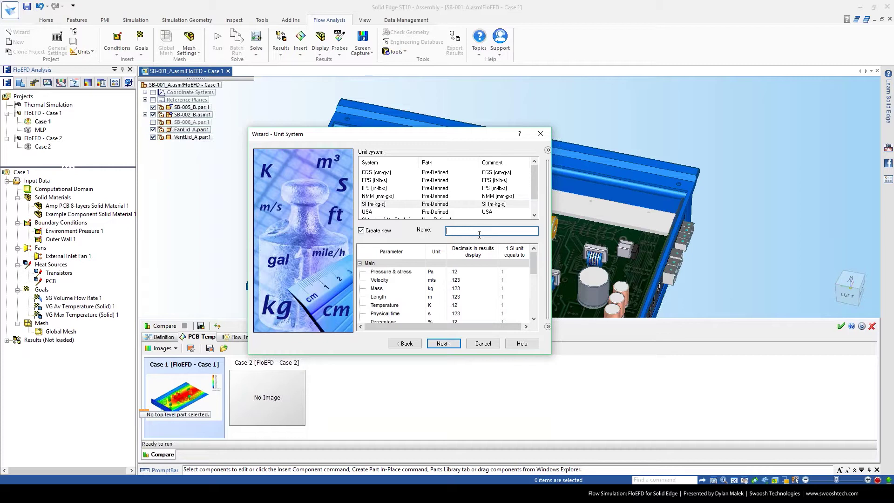
scroll(437, 305, down, 2)
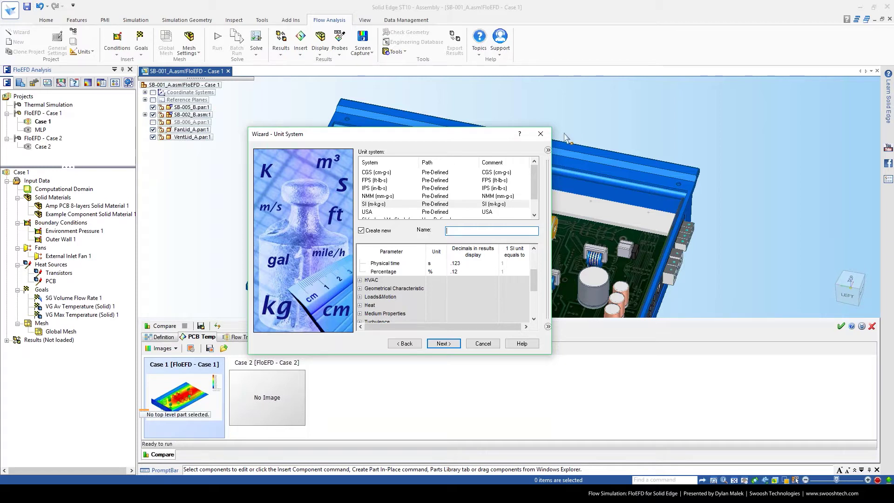
click(541, 134)
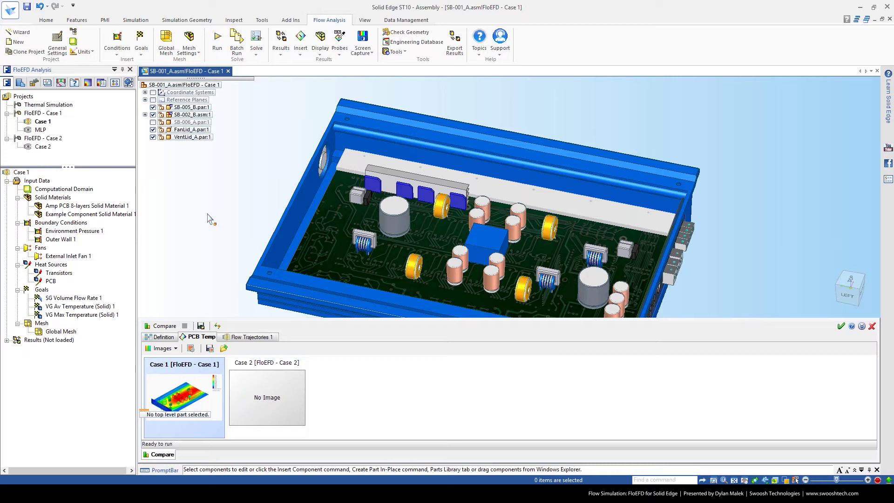
Examine the open amplifier enclosure from several sides, including a close look at the ribbed outer surface of SB-005_B.
middle_drag(214, 235, 193, 205)
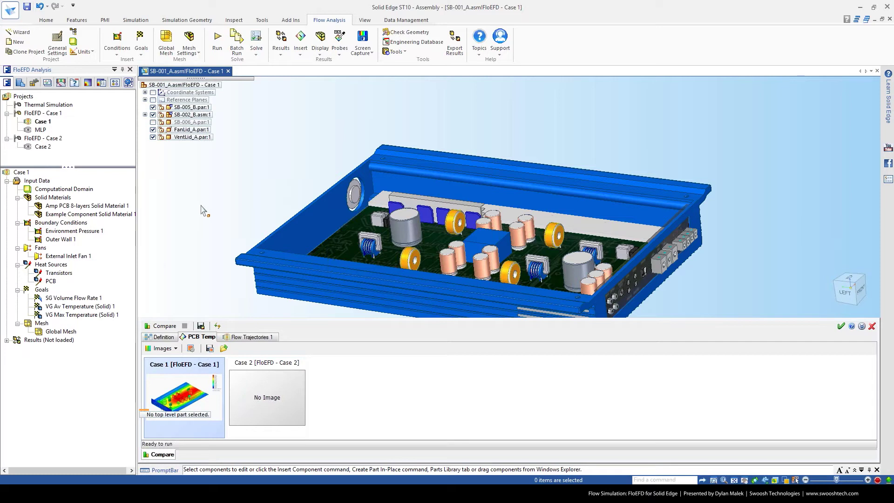
scroll(375, 204, up, 2)
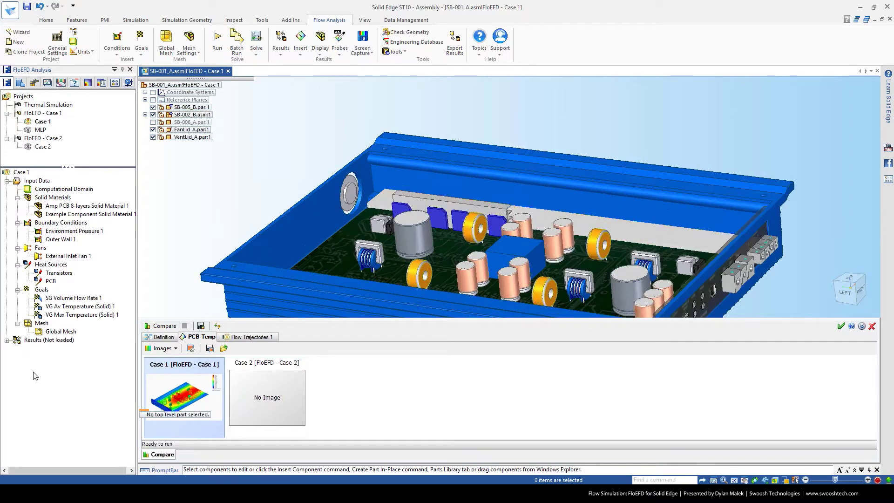
scroll(362, 134, up, 5)
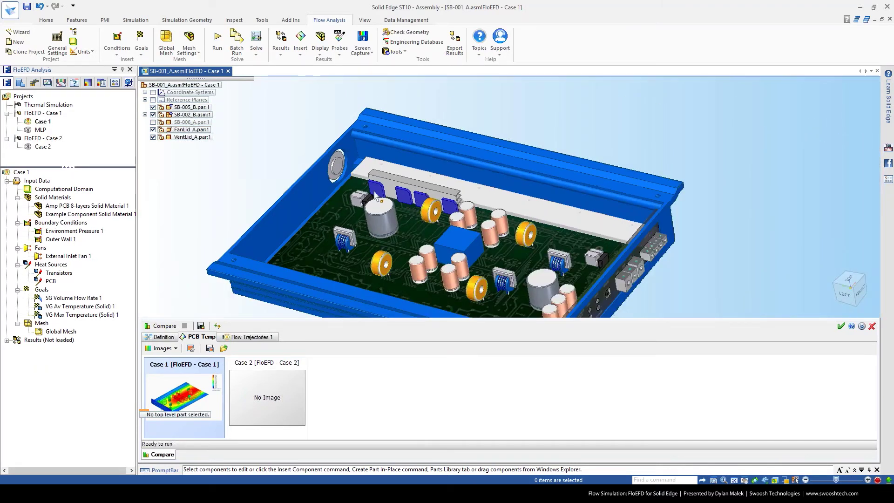
middle_drag(346, 175, 345, 199)
scroll(356, 235, down, 1)
middle_drag(356, 237, 340, 44)
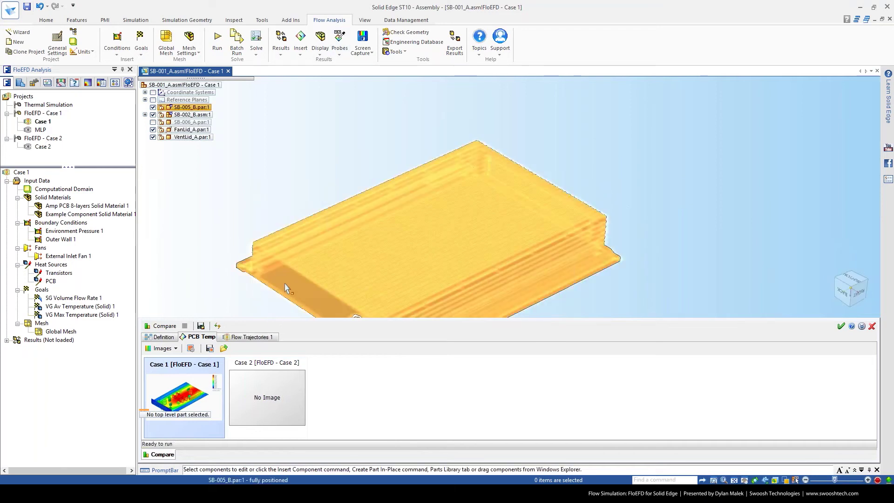
scroll(289, 287, up, 3)
scroll(261, 219, up, 4)
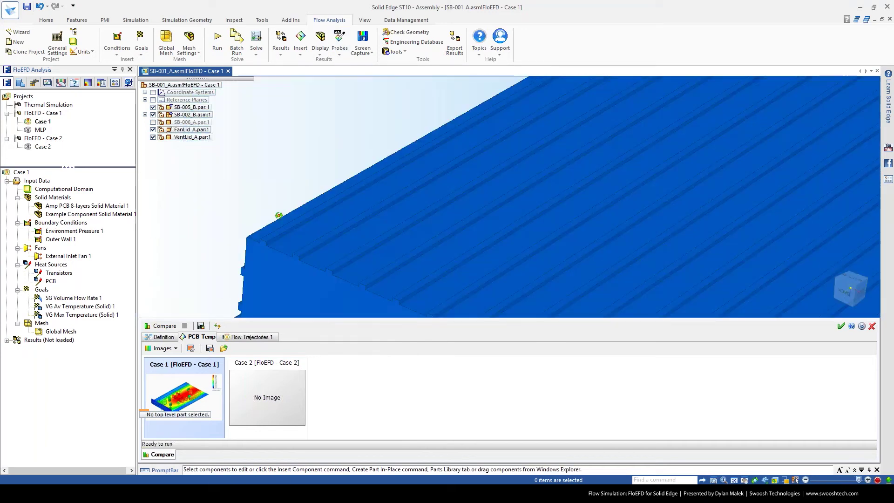
scroll(265, 216, up, 3)
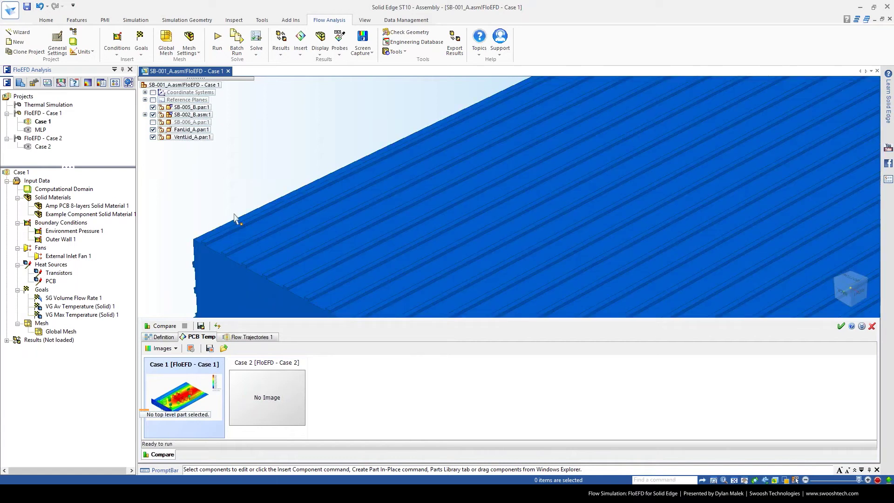
scroll(236, 219, down, 1)
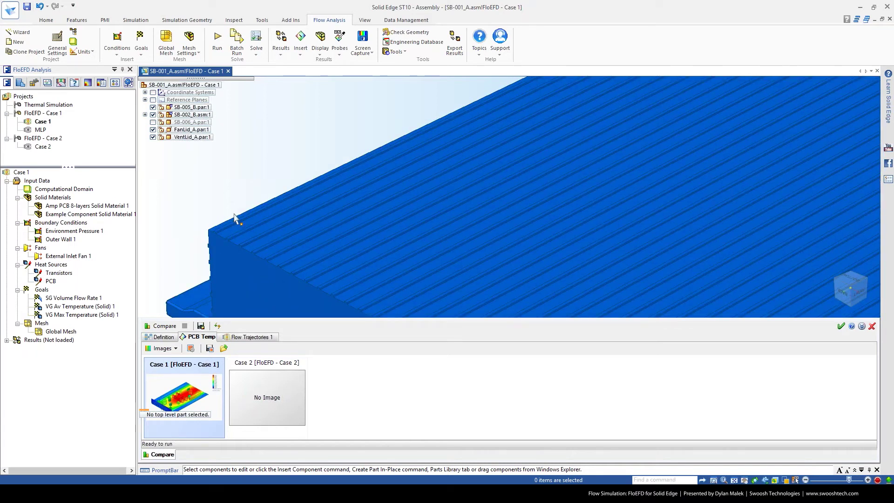
scroll(236, 219, down, 5)
middle_drag(236, 219, 236, 260)
scroll(285, 196, up, 3)
middle_drag(285, 195, 257, 159)
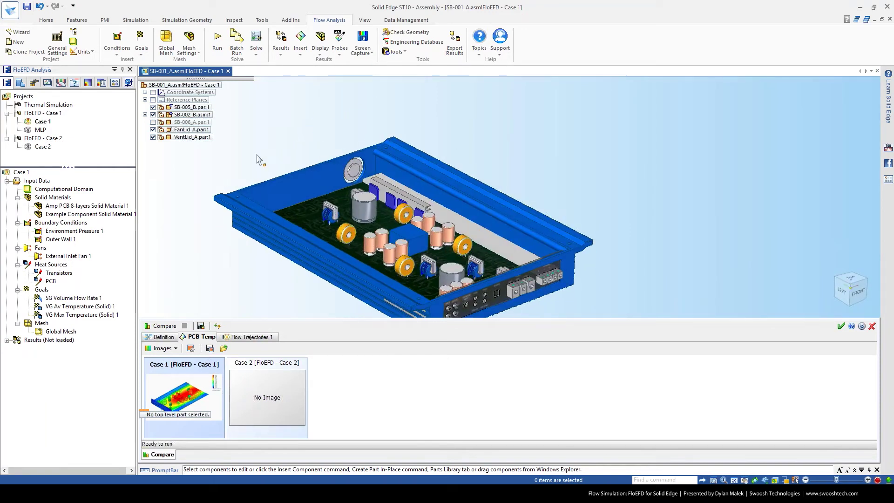
scroll(262, 159, up, 2)
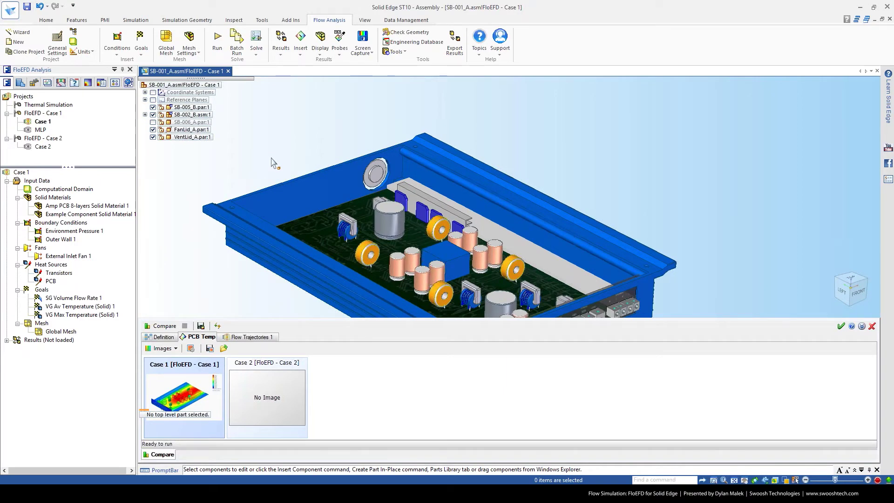
Look over the Simulation load and constraint commands beside the enclosure model, and return to the flow analysis commands.
click(135, 20)
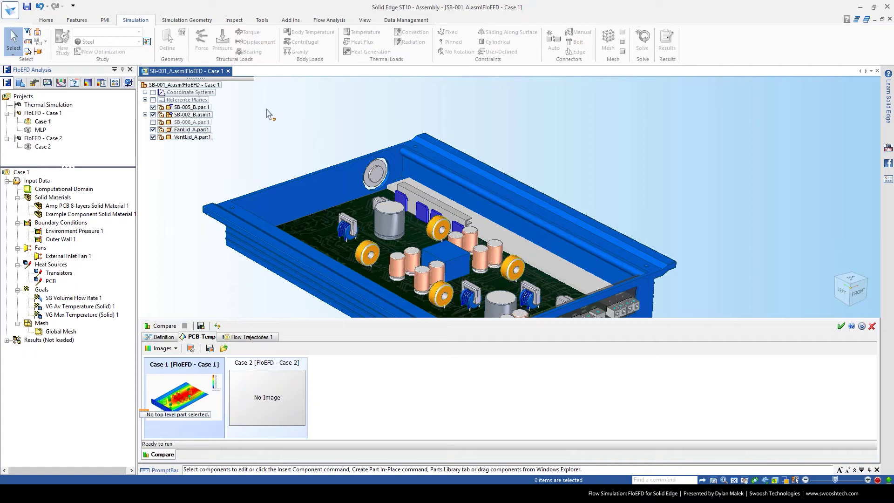
middle_drag(245, 125, 257, 145)
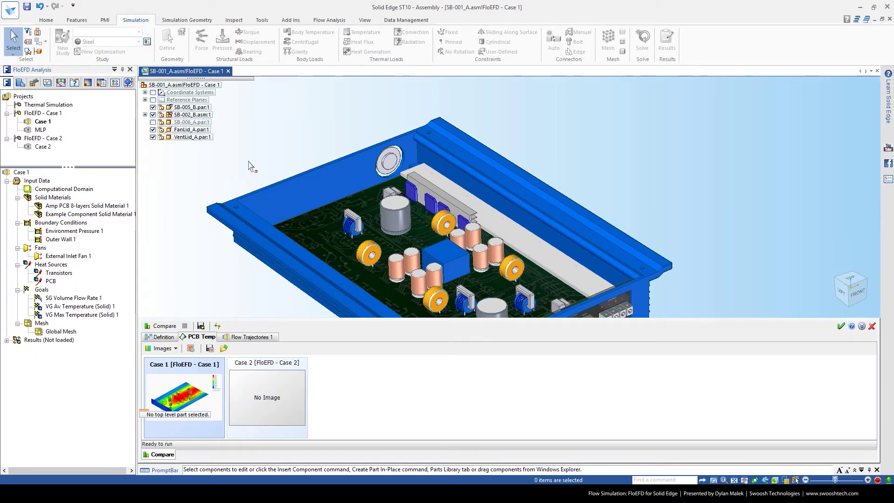
click(329, 20)
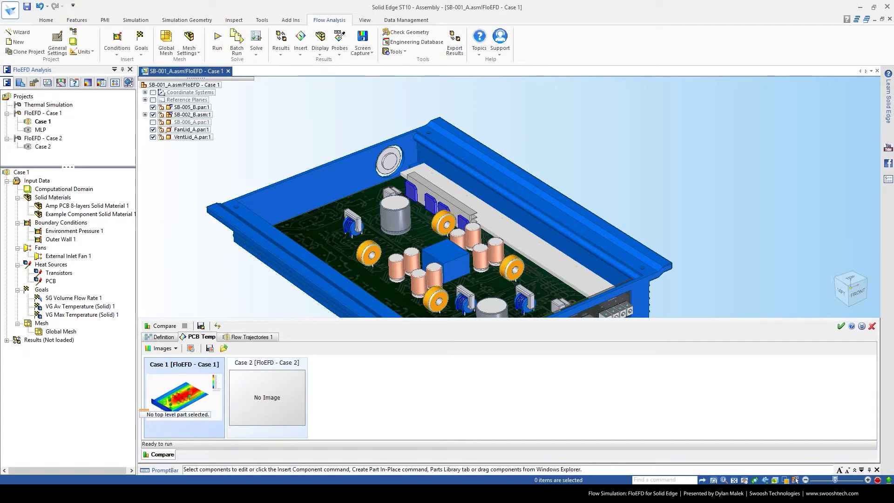
Load the Case 1 results and look through the result types listed in the FloEFD analysis tree.
click(50, 333)
right_click(50, 337)
right_click(50, 340)
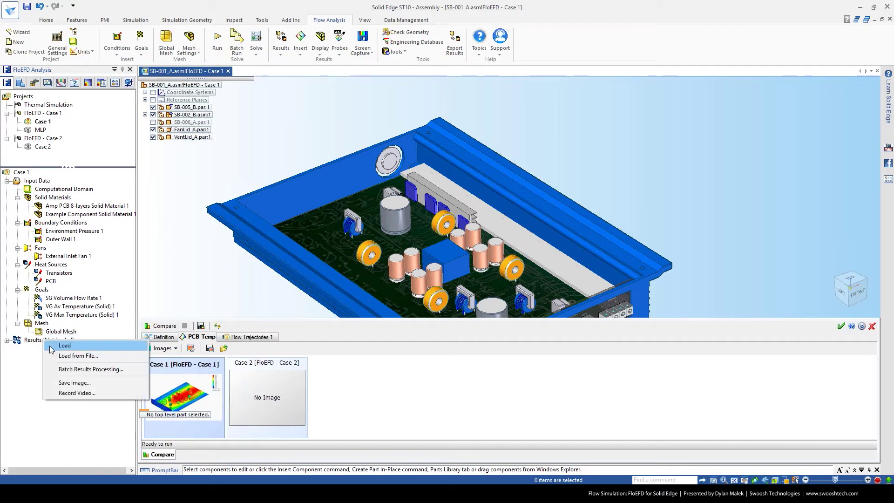
click(50, 347)
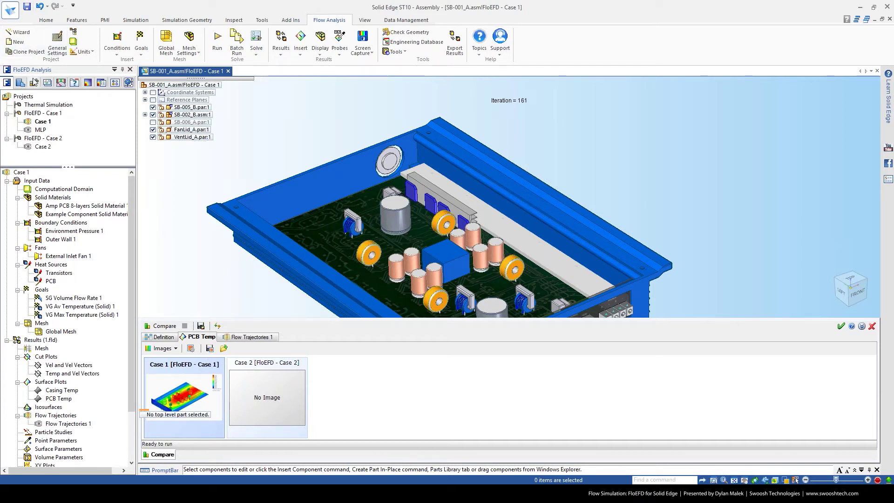
click(20, 82)
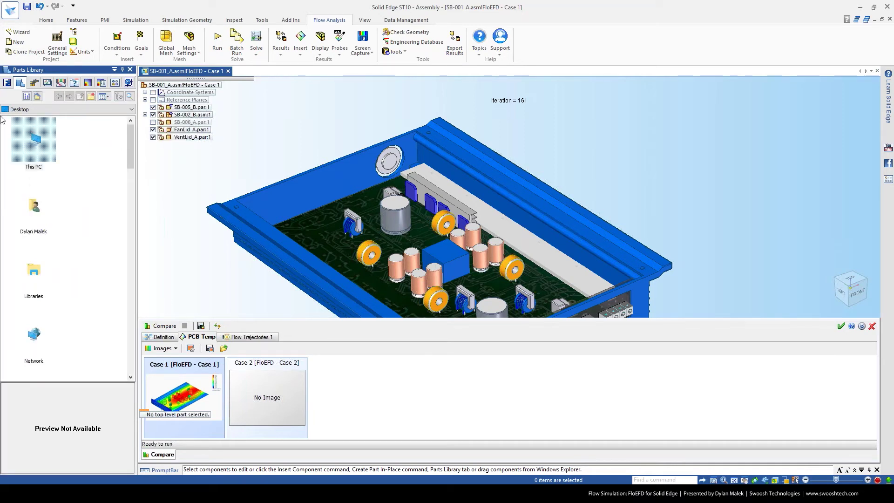
click(6, 82)
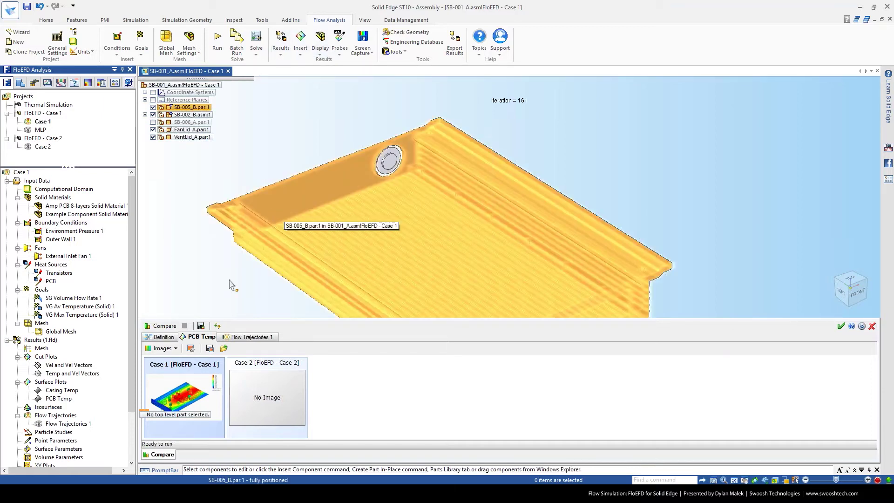
drag(128, 348, 128, 401)
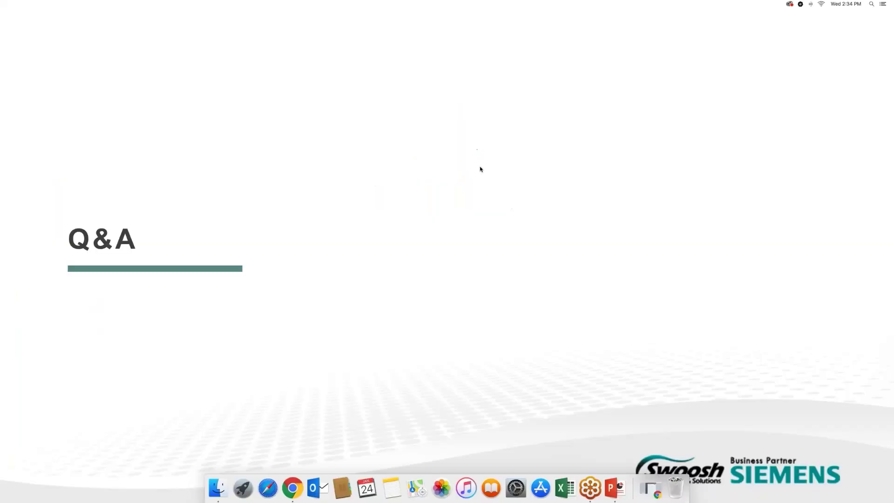
click(453, 178)
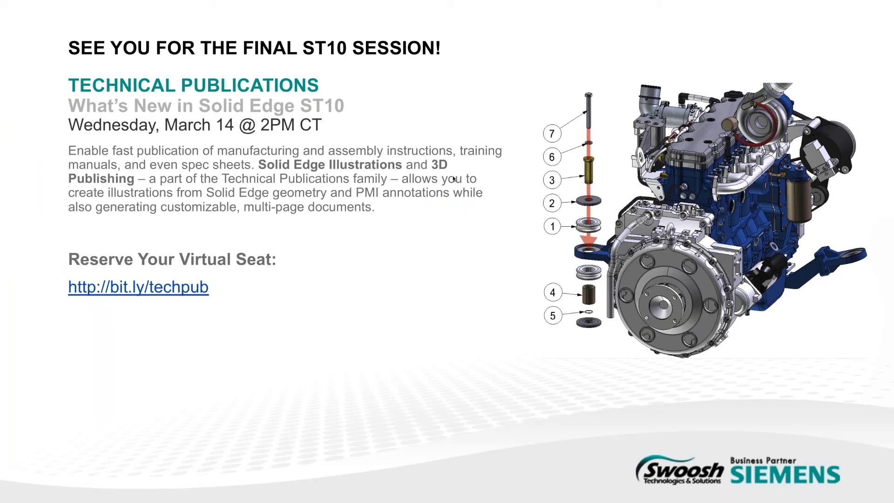